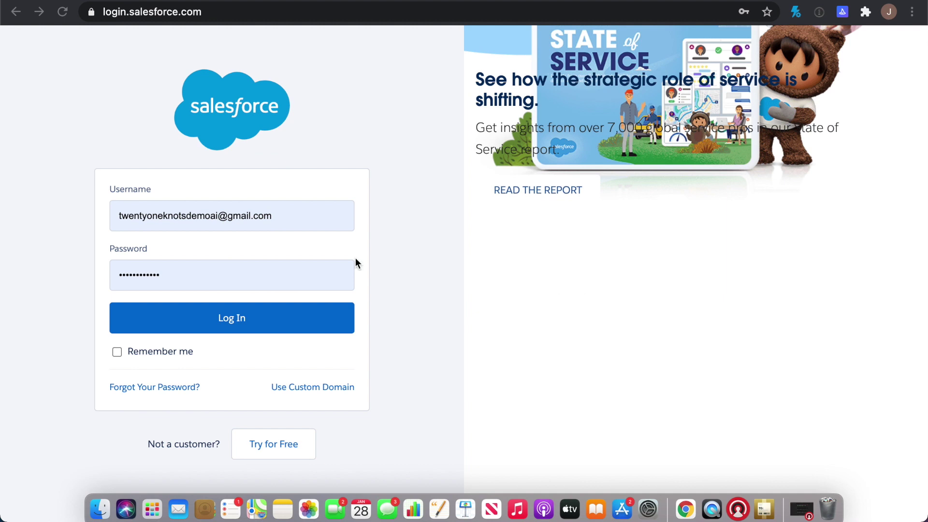
Log in to Salesforce and switch to the Sales app from the App Launcher
{"action": "left_click", "coordinate": [229, 318]}
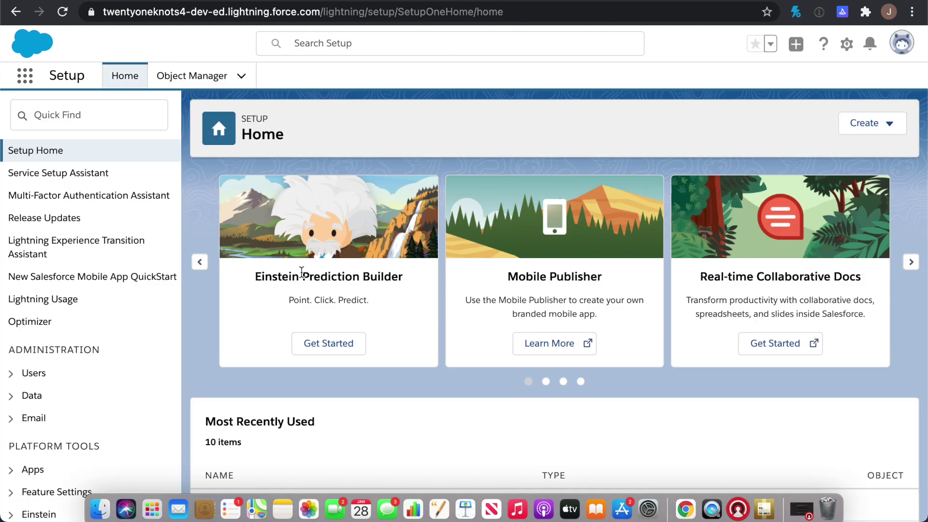
{"action": "left_click", "coordinate": [25, 81]}
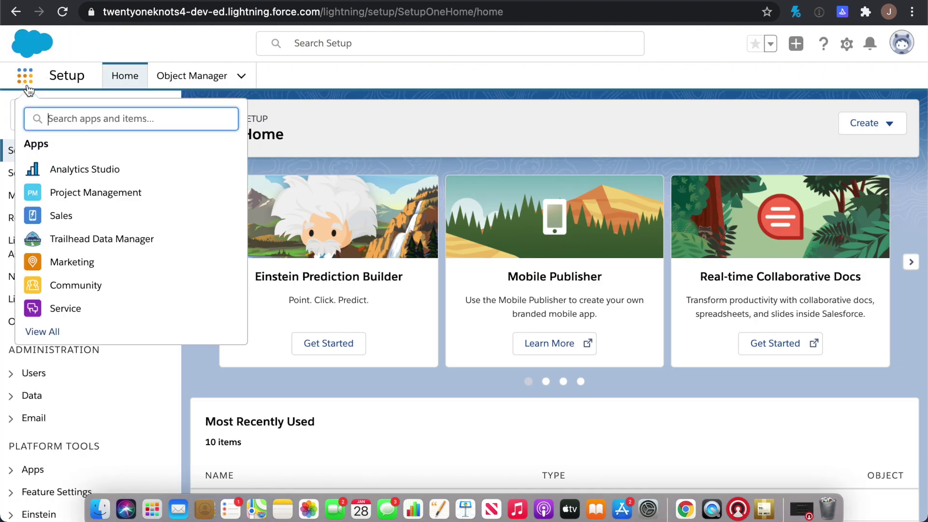
{"action": "left_click", "coordinate": [62, 219]}
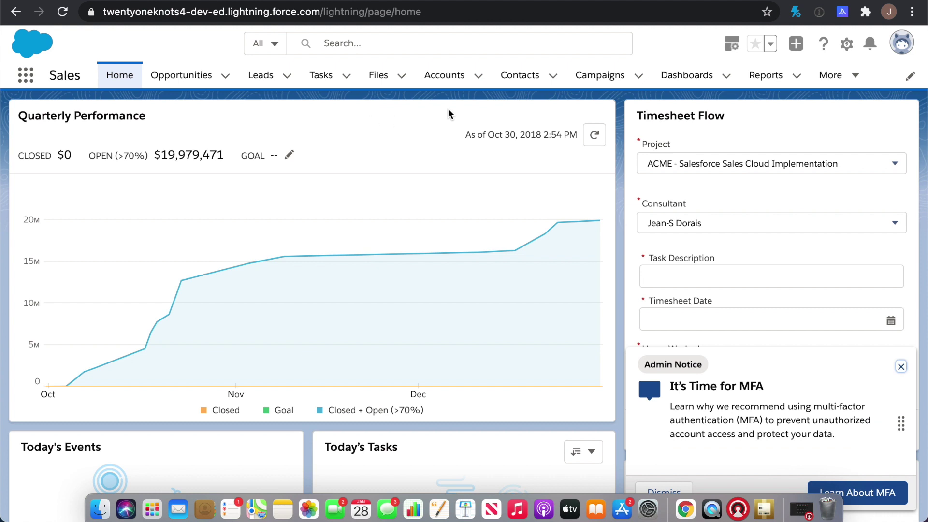
Open the first contact from the All Contacts list view and show its details
{"action": "left_click", "coordinate": [530, 78]}
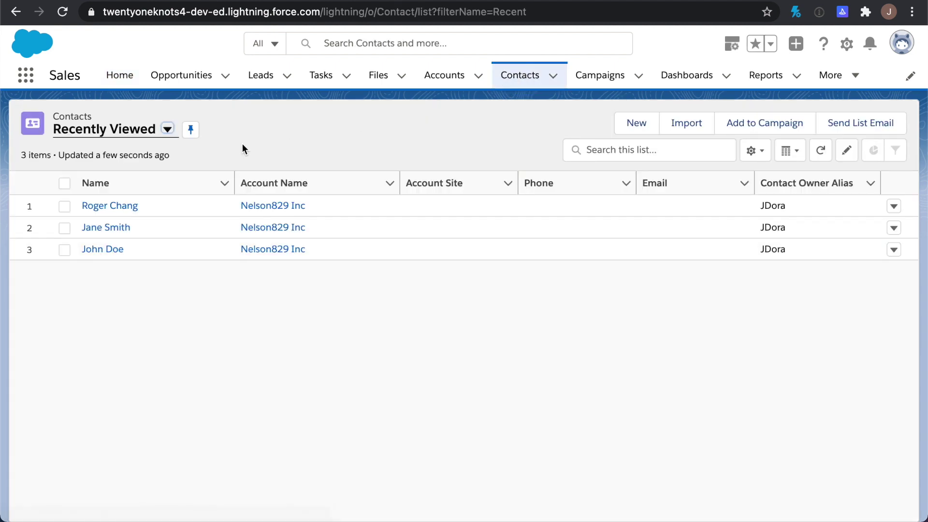
{"action": "left_click", "coordinate": [166, 129]}
{"action": "left_click", "coordinate": [121, 178]}
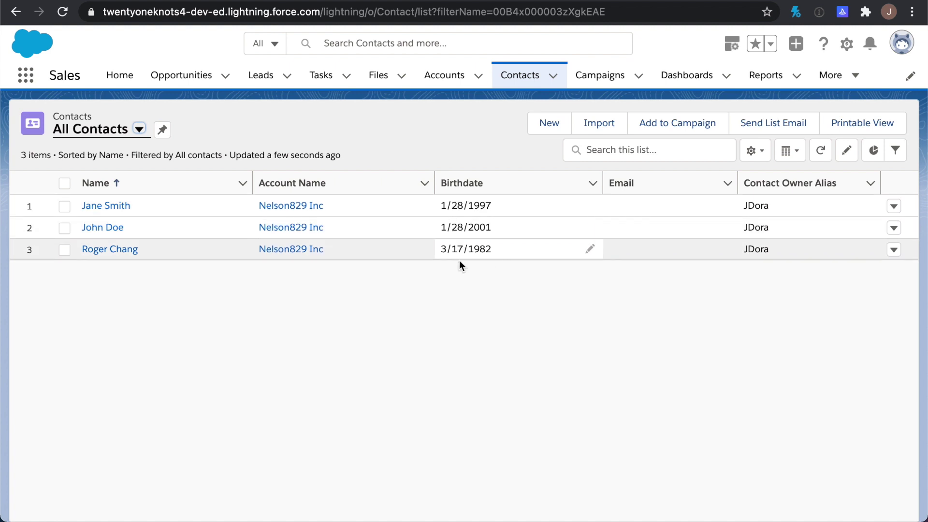
{"action": "left_click", "coordinate": [122, 211]}
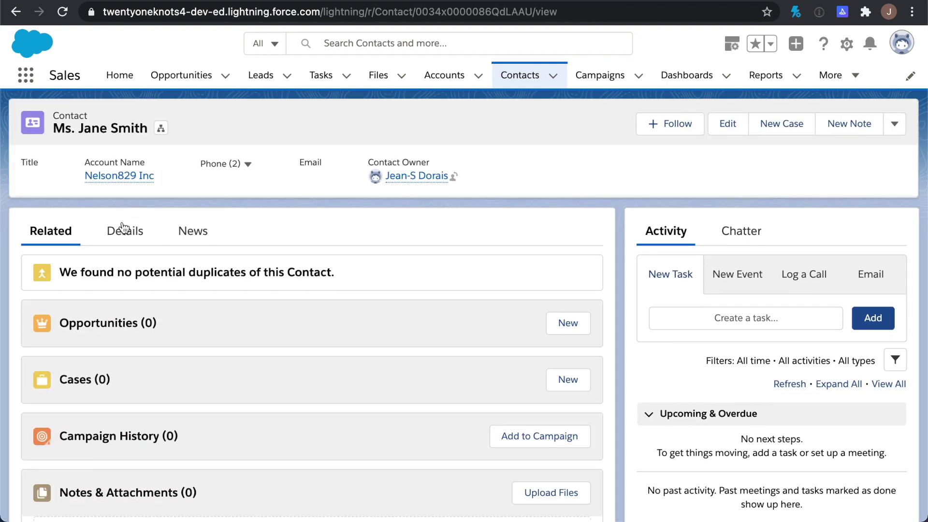
{"action": "left_click", "coordinate": [123, 230]}
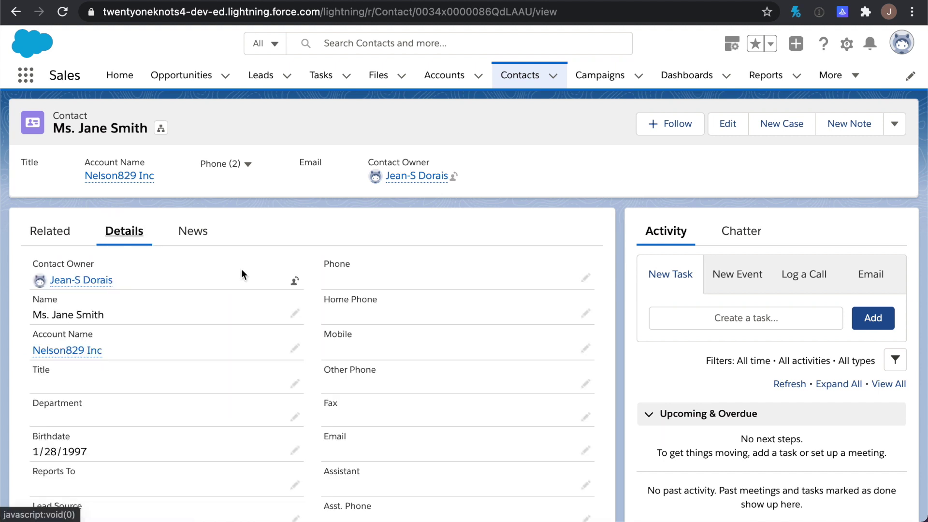
{"action": "left_click", "coordinate": [526, 77]}
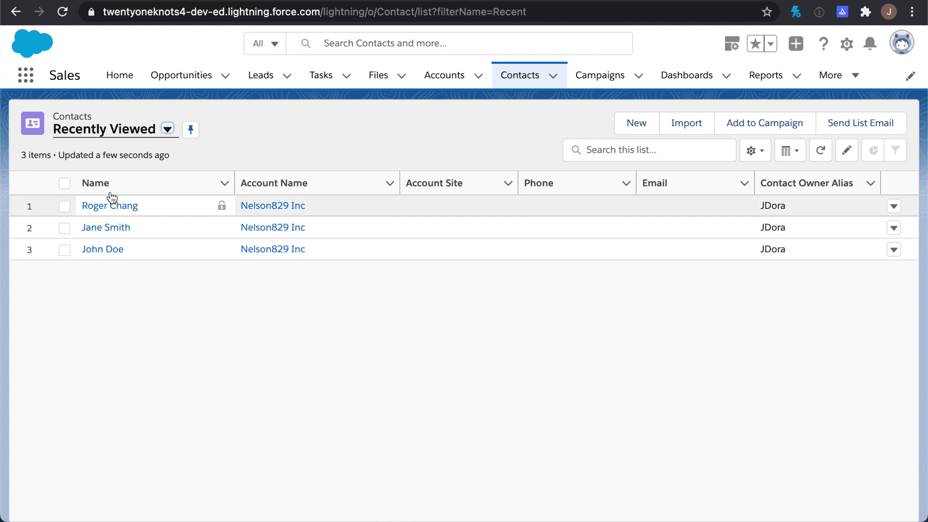
{"action": "left_click", "coordinate": [169, 132]}
{"action": "left_click", "coordinate": [131, 178]}
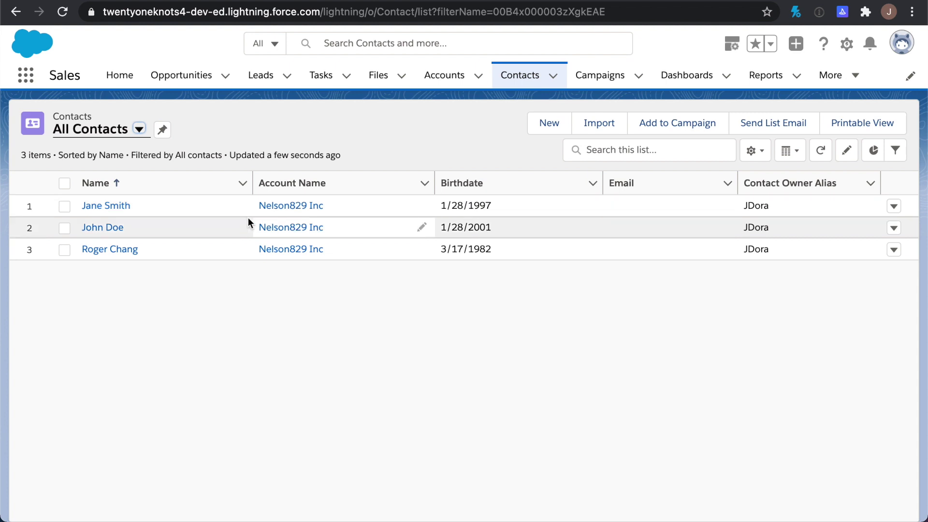
{"action": "left_click", "coordinate": [120, 207]}
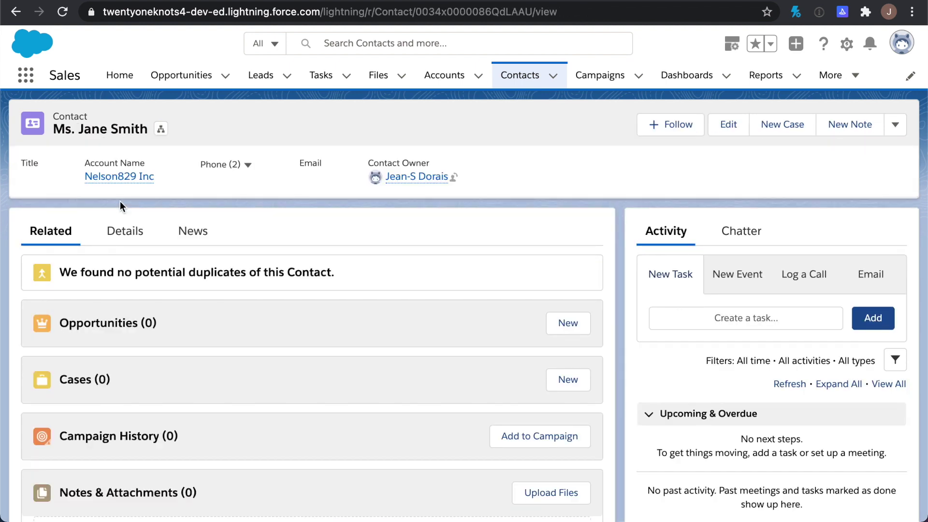
{"action": "left_click", "coordinate": [129, 232]}
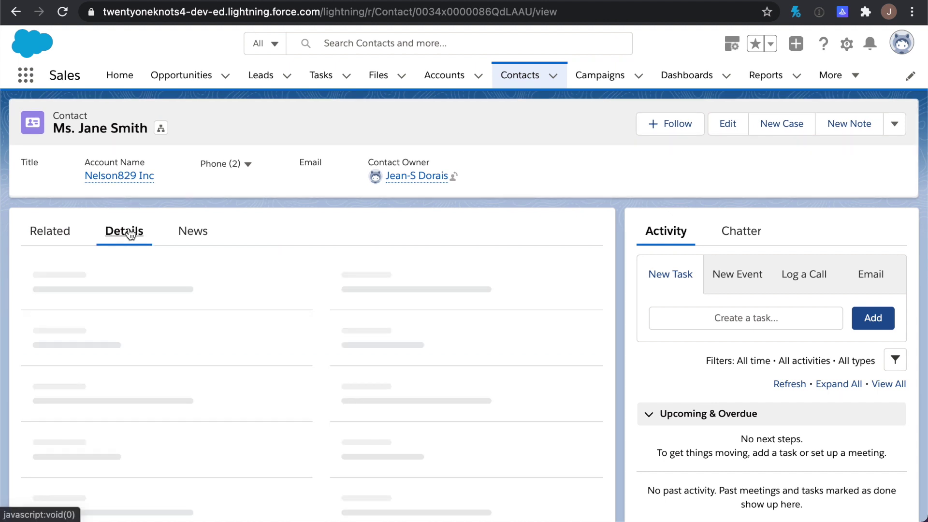
{"action": "scroll", "coordinate": [237, 305], "scroll_direction": "down", "scroll_amount": 5}
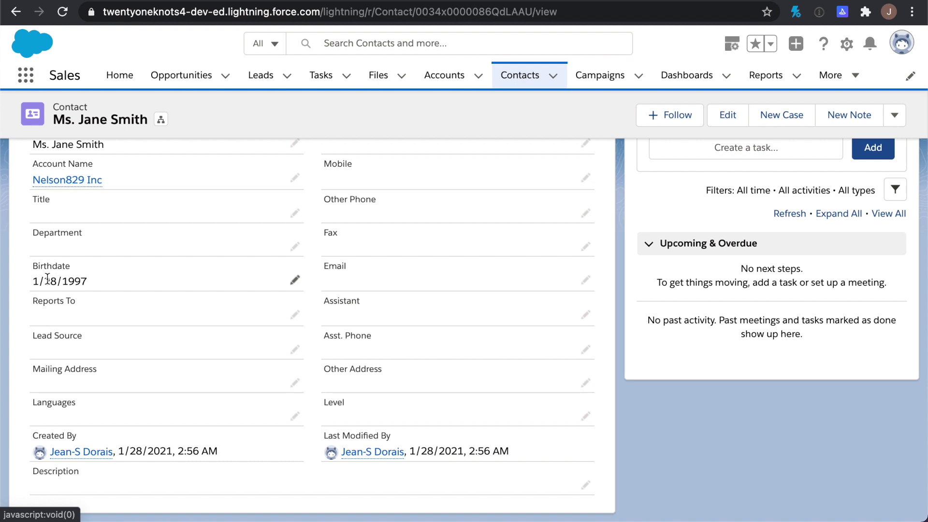
Open the Contact object's Fields & Relationships through Edit Object in the gear menu
{"action": "left_click", "coordinate": [845, 49]}
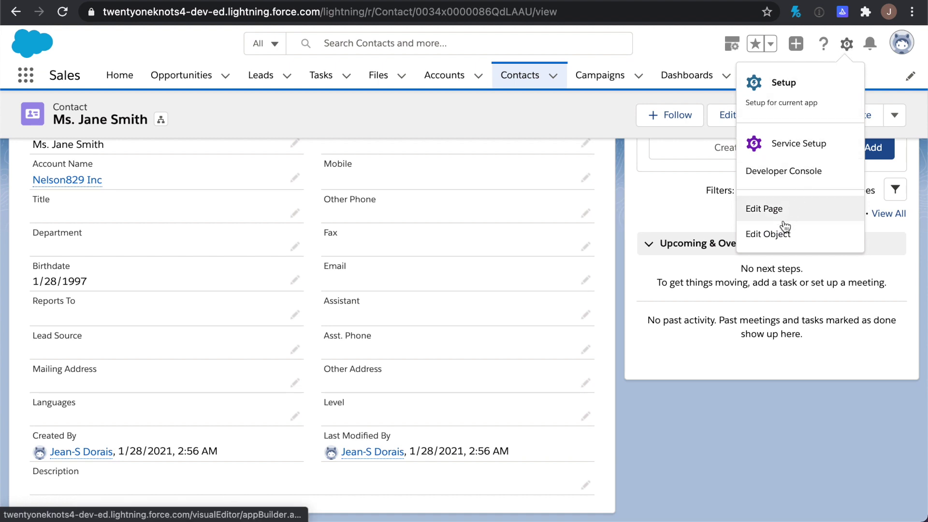
{"action": "left_click", "coordinate": [778, 236]}
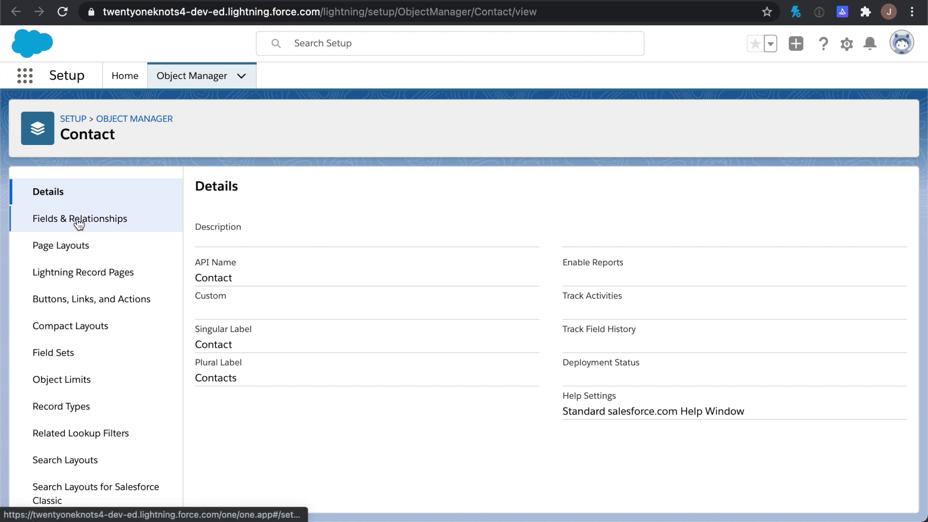
{"action": "left_click", "coordinate": [79, 223]}
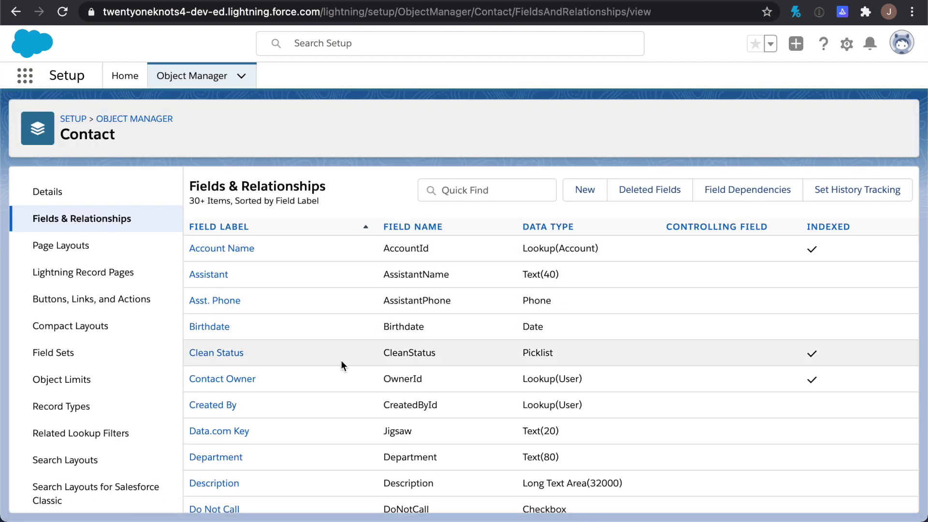
Start a new Contact custom field of type Formula and advance to the output-type step
{"action": "left_click", "coordinate": [586, 190]}
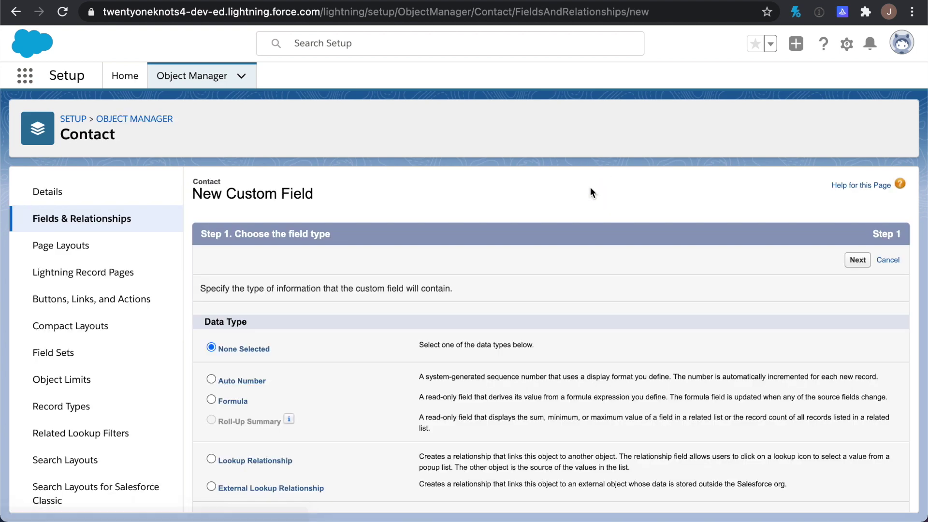
{"action": "scroll", "coordinate": [550, 256], "scroll_direction": "down", "scroll_amount": 3}
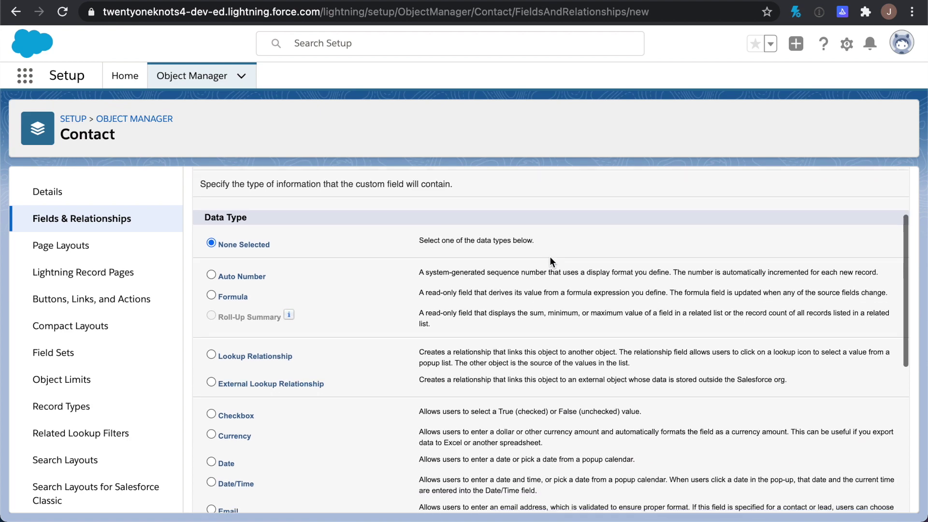
{"action": "scroll", "coordinate": [549, 261], "scroll_direction": "down", "scroll_amount": 1}
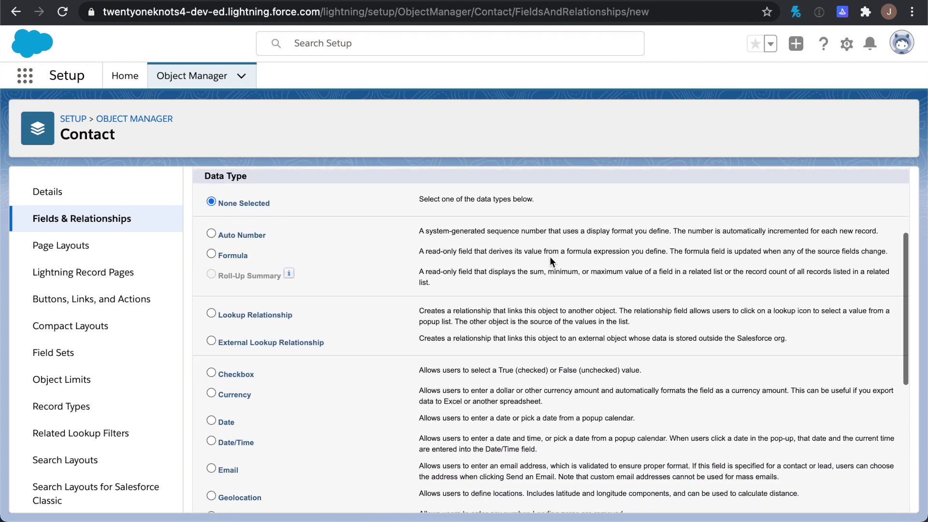
{"action": "left_click", "coordinate": [211, 253]}
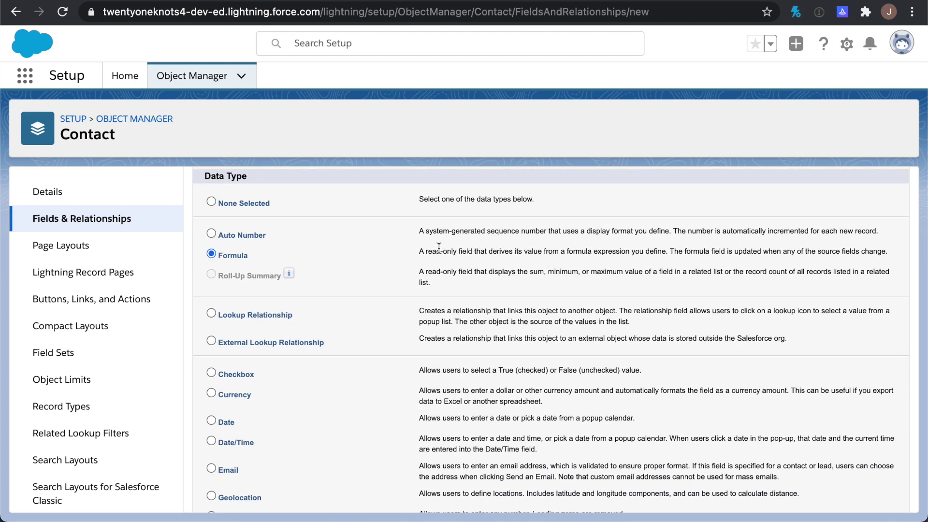
{"action": "scroll", "coordinate": [439, 248], "scroll_direction": "up", "scroll_amount": 2}
{"action": "left_click", "coordinate": [857, 182]}
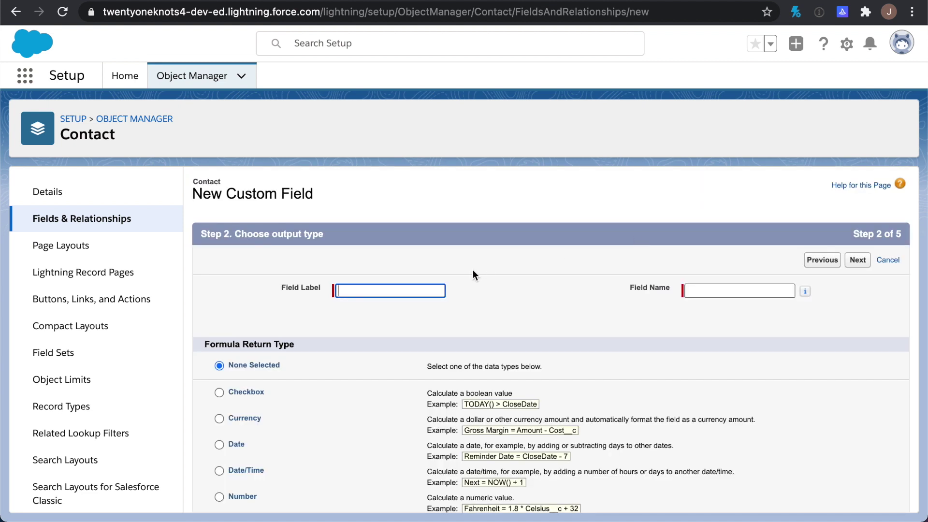
Label the new formula field Birthday Month and continue to the formula editor
{"action": "type", "text": "Birthday Month"}
{"action": "key", "text": "Tab"}
{"action": "scroll", "coordinate": [443, 358], "scroll_direction": "down", "scroll_amount": 3}
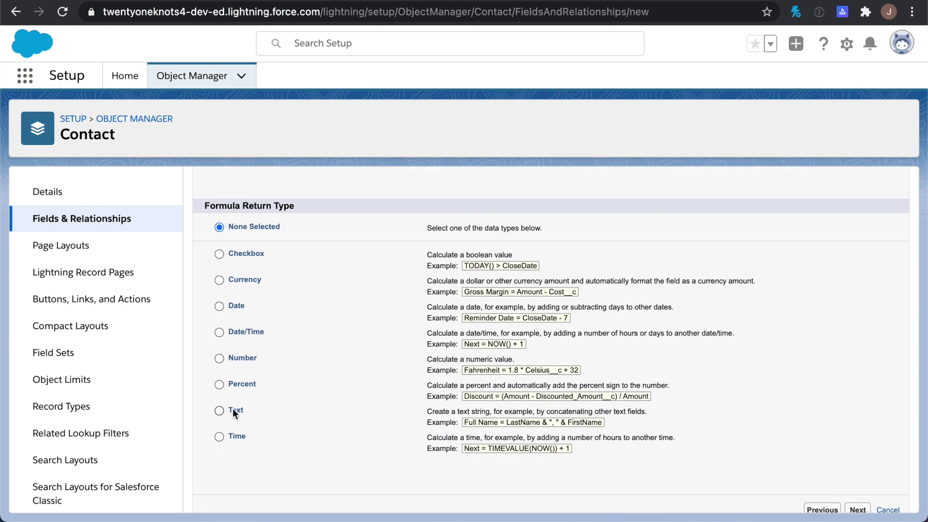
{"action": "scroll", "coordinate": [390, 441], "scroll_direction": "down", "scroll_amount": 1}
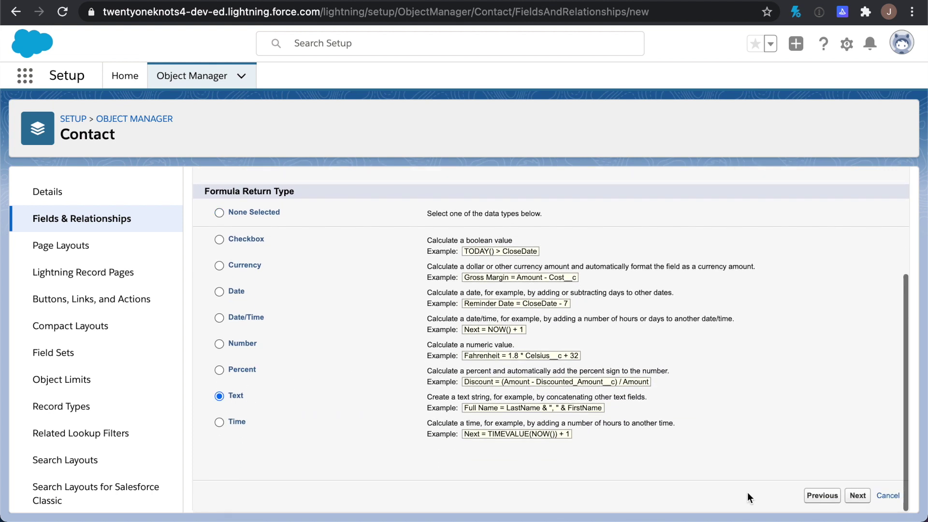
{"action": "left_click", "coordinate": [858, 496]}
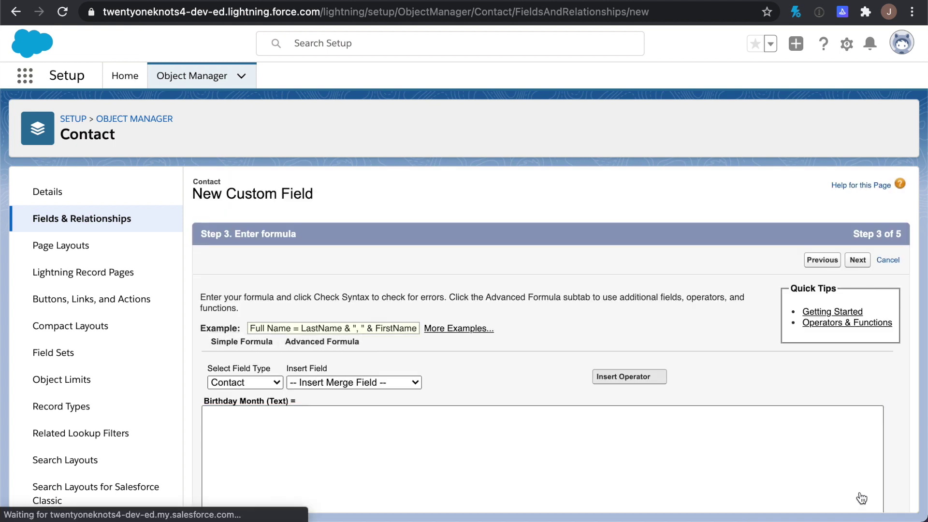
Enter the formula TEXT(MONTH(Birthdate)) and check its syntax
{"action": "scroll", "coordinate": [710, 431], "scroll_direction": "down", "scroll_amount": 2}
{"action": "scroll", "coordinate": [710, 431], "scroll_direction": "down", "scroll_amount": 1}
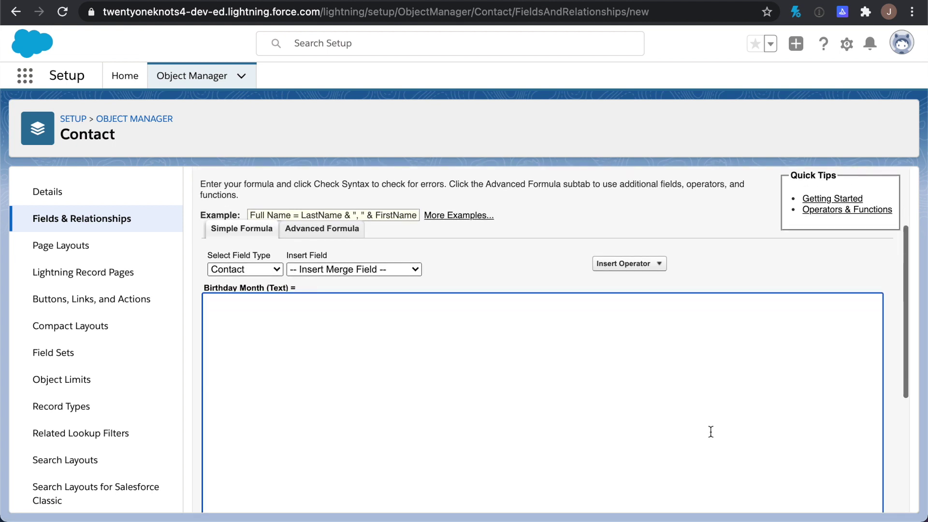
{"action": "type", "text": "MONTH("}
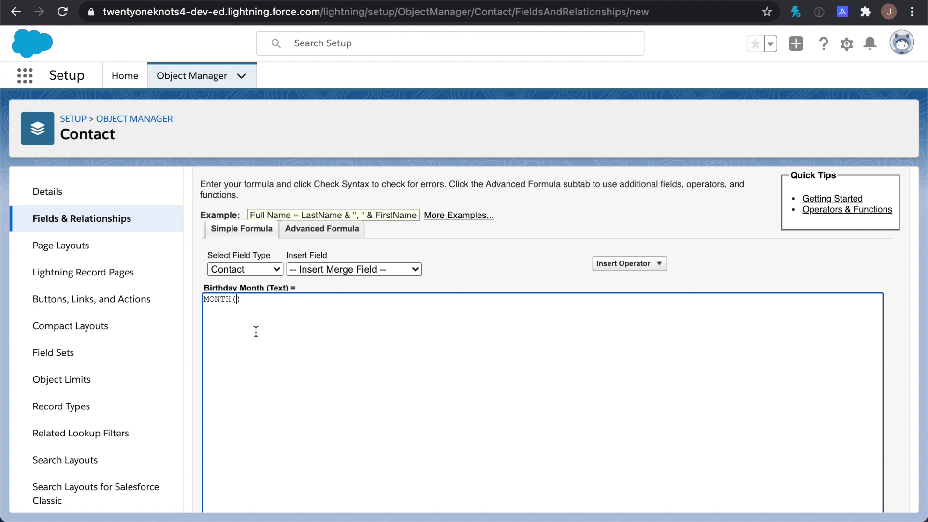
{"action": "type", "text": "Birthdate"}
{"action": "left_click", "coordinate": [204, 300]}
{"action": "type", "text": "TEXT("}
{"action": "scroll", "coordinate": [491, 307], "scroll_direction": "down", "scroll_amount": 1}
{"action": "left_click_drag", "start_coordinate": [328, 280], "coordinate": [193, 278]}
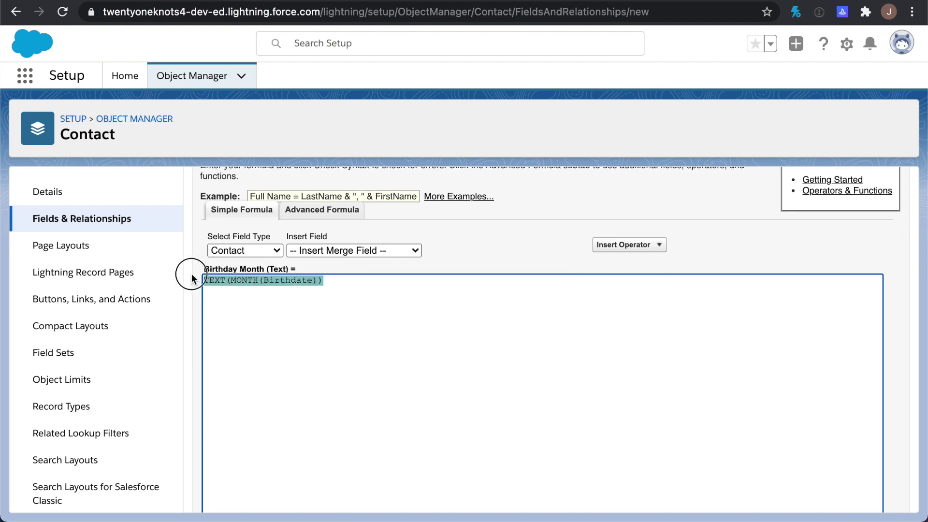
{"action": "scroll", "coordinate": [406, 366], "scroll_direction": "down", "scroll_amount": 5}
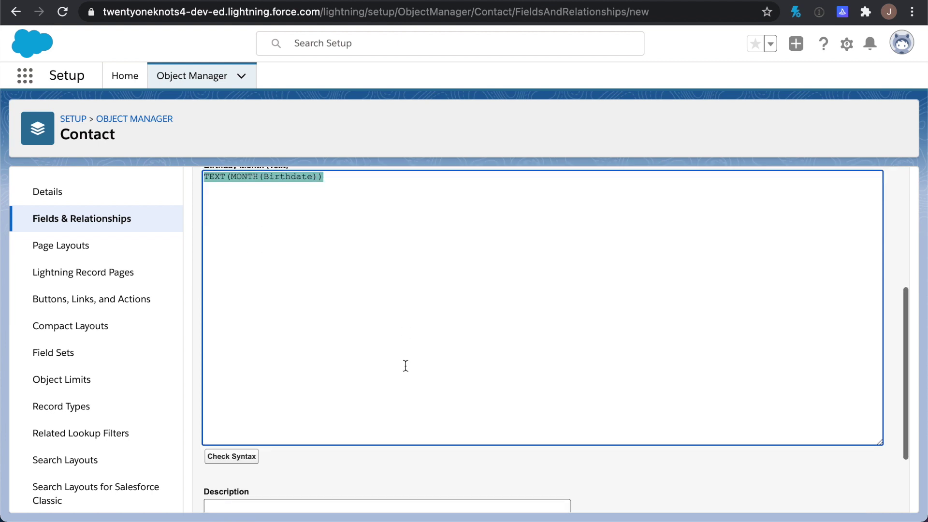
{"action": "left_click", "coordinate": [229, 356]}
{"action": "scroll", "coordinate": [408, 370], "scroll_direction": "down", "scroll_amount": 5}
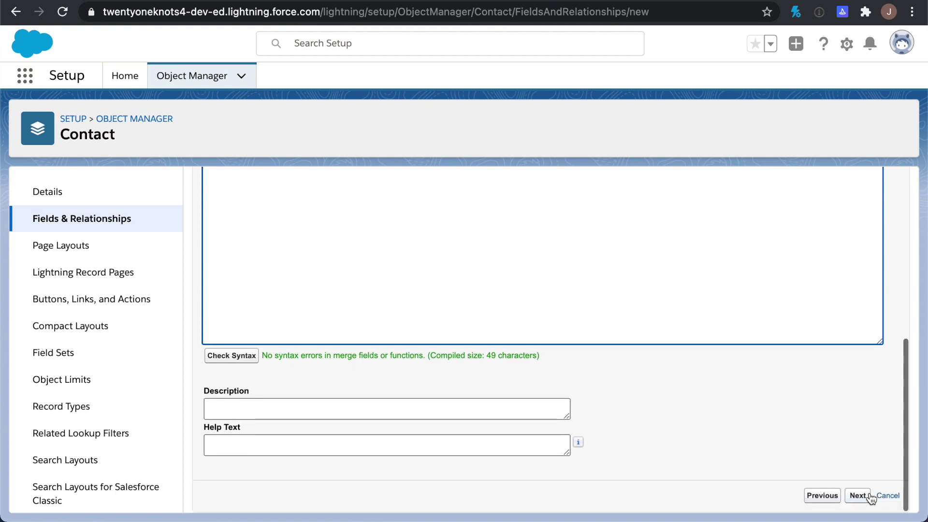
Make Birthday Month visible to all profiles, keep all four Contact layouts, and Save & New
{"action": "left_click", "coordinate": [858, 496]}
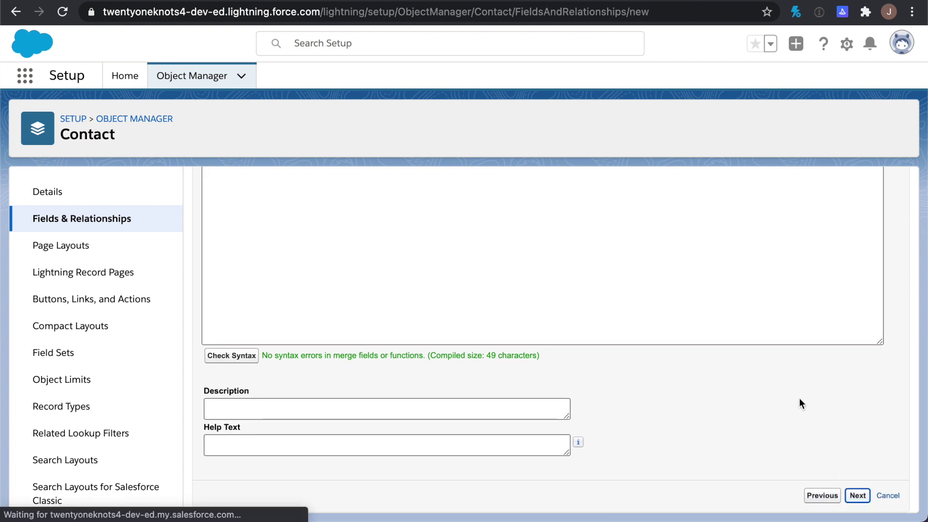
{"action": "scroll", "coordinate": [798, 404], "scroll_direction": "down", "scroll_amount": 3}
{"action": "scroll", "coordinate": [798, 400], "scroll_direction": "down", "scroll_amount": 1}
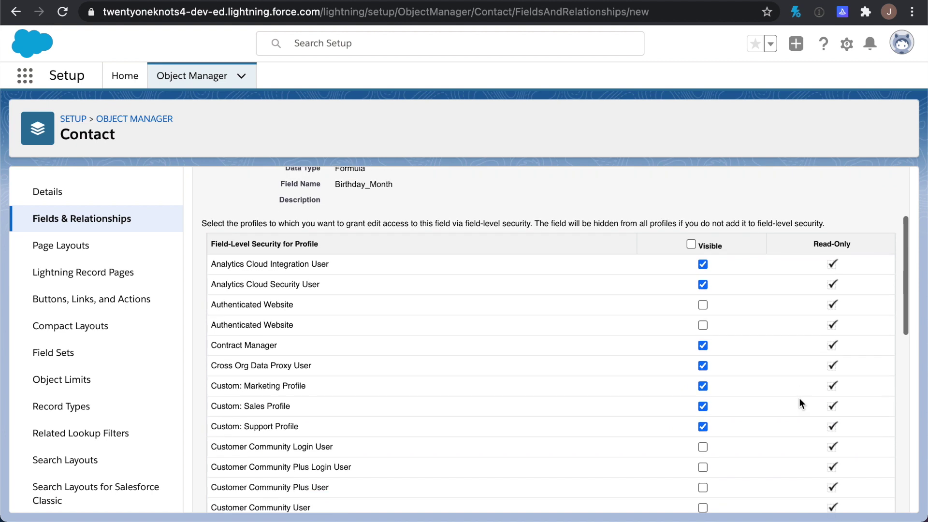
{"action": "left_click", "coordinate": [690, 244]}
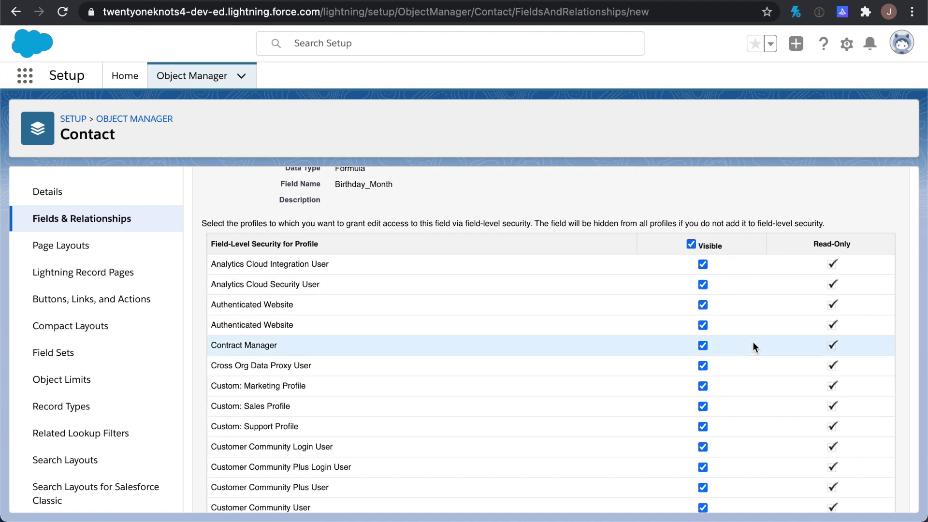
{"action": "scroll", "coordinate": [753, 341], "scroll_direction": "down", "scroll_amount": 6}
{"action": "scroll", "coordinate": [752, 341], "scroll_direction": "down", "scroll_amount": 5}
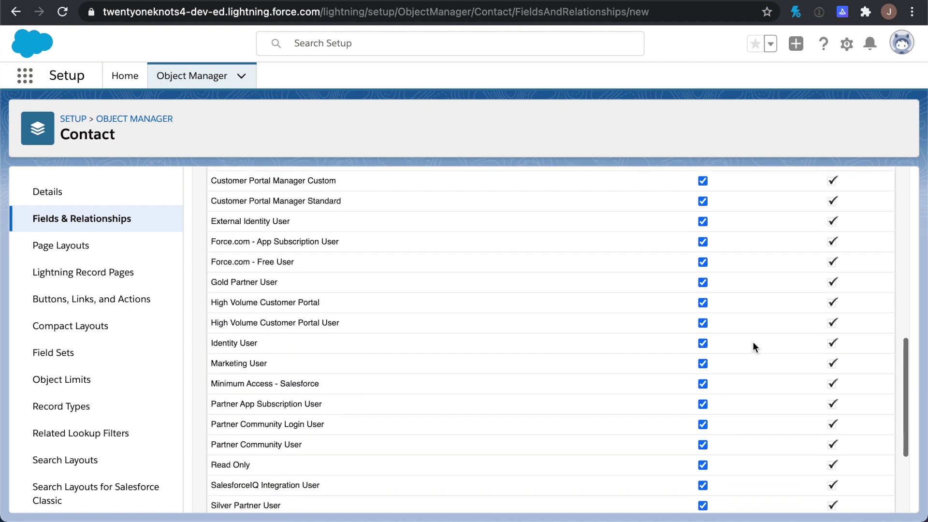
{"action": "left_click", "coordinate": [857, 495]}
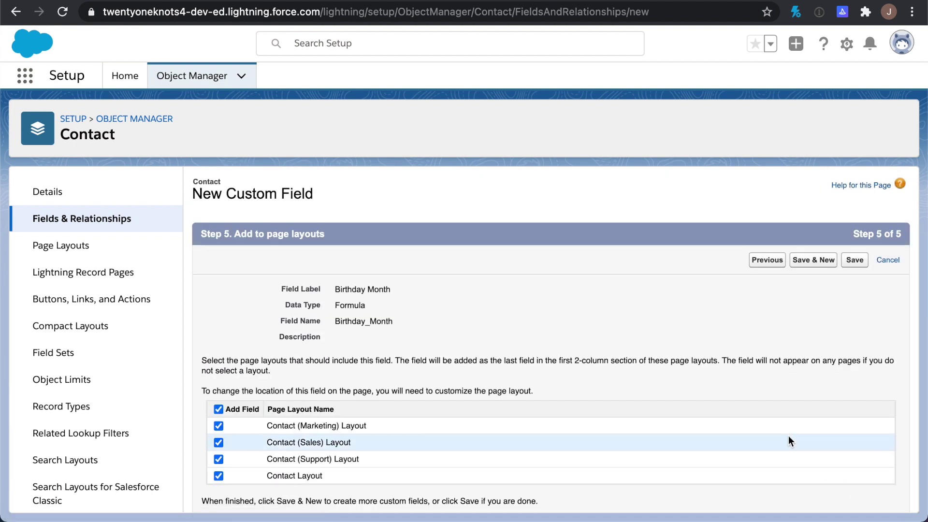
{"action": "scroll", "coordinate": [796, 367], "scroll_direction": "down", "scroll_amount": 1}
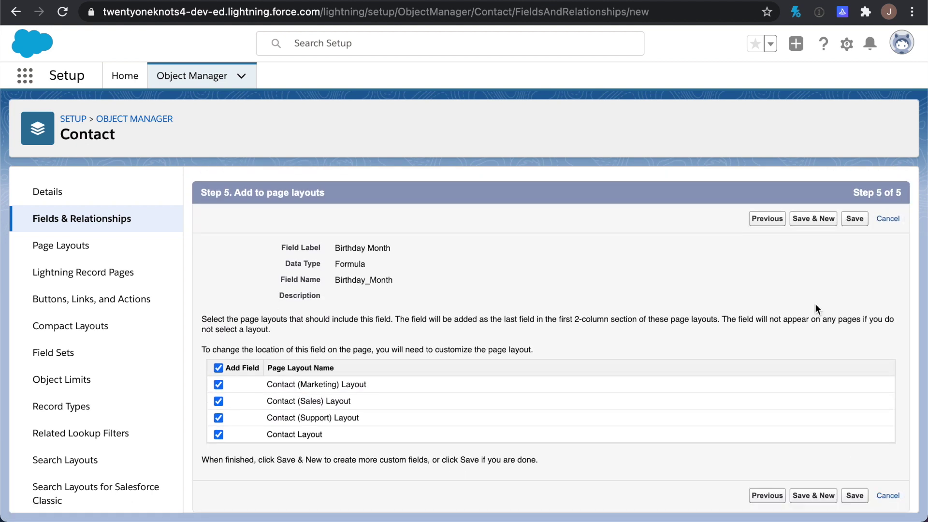
{"action": "left_click", "coordinate": [814, 221]}
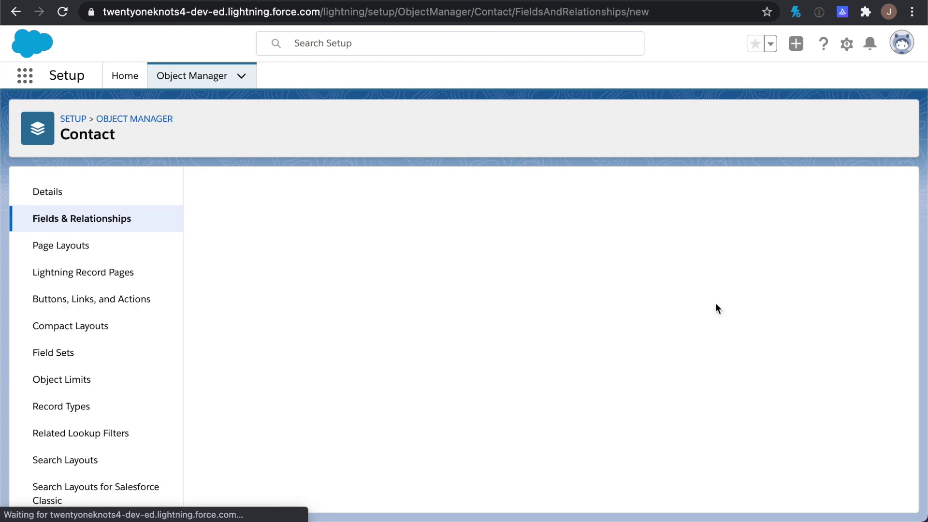
Create a Formula field labelled Birthday Day with a Text return type
{"action": "scroll", "coordinate": [319, 362], "scroll_direction": "down", "scroll_amount": 3}
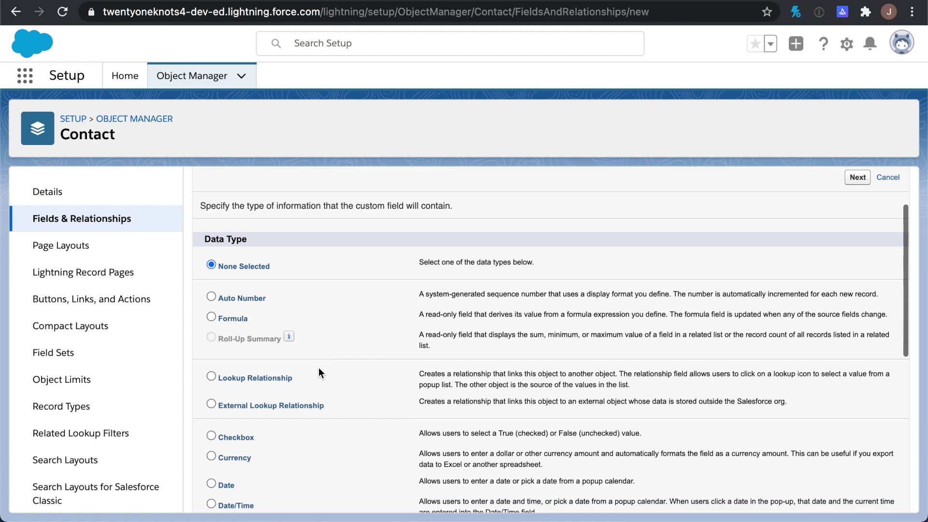
{"action": "scroll", "coordinate": [319, 372], "scroll_direction": "down", "scroll_amount": 2}
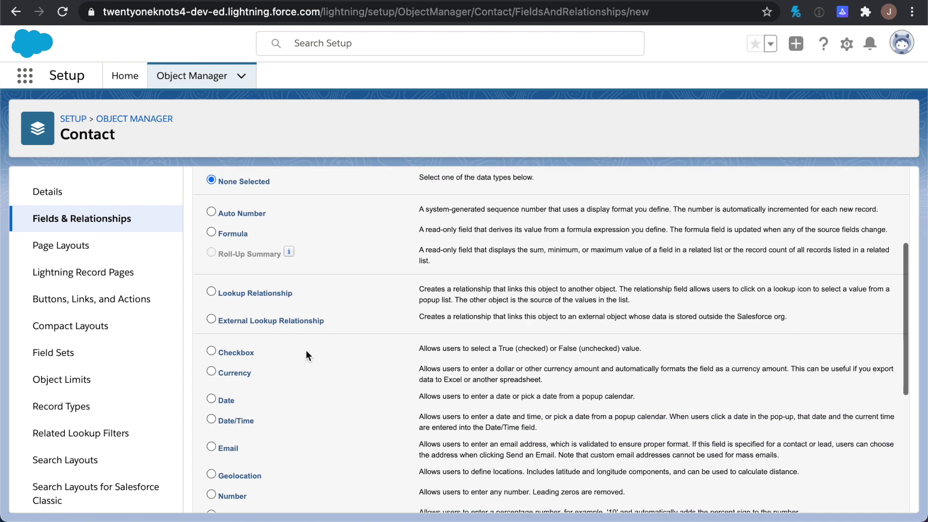
{"action": "scroll", "coordinate": [322, 288], "scroll_direction": "down", "scroll_amount": 5}
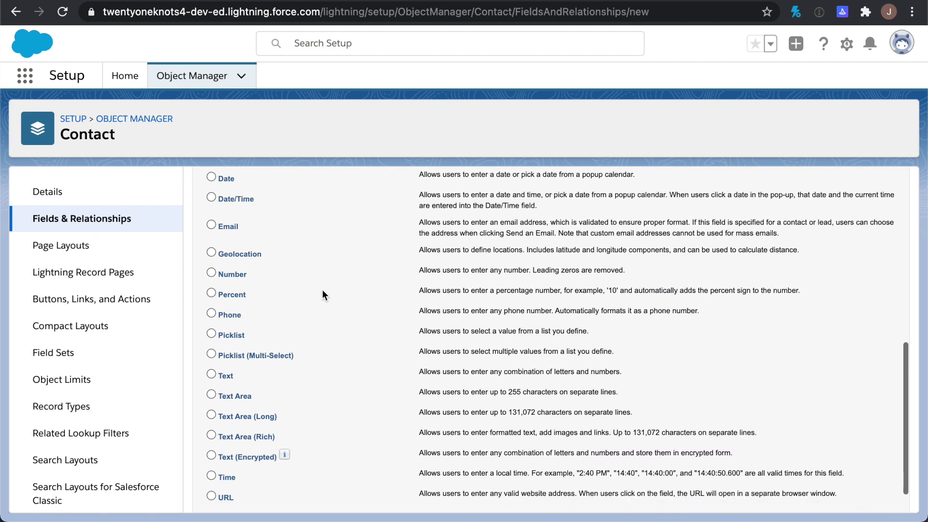
{"action": "left_click", "coordinate": [857, 495]}
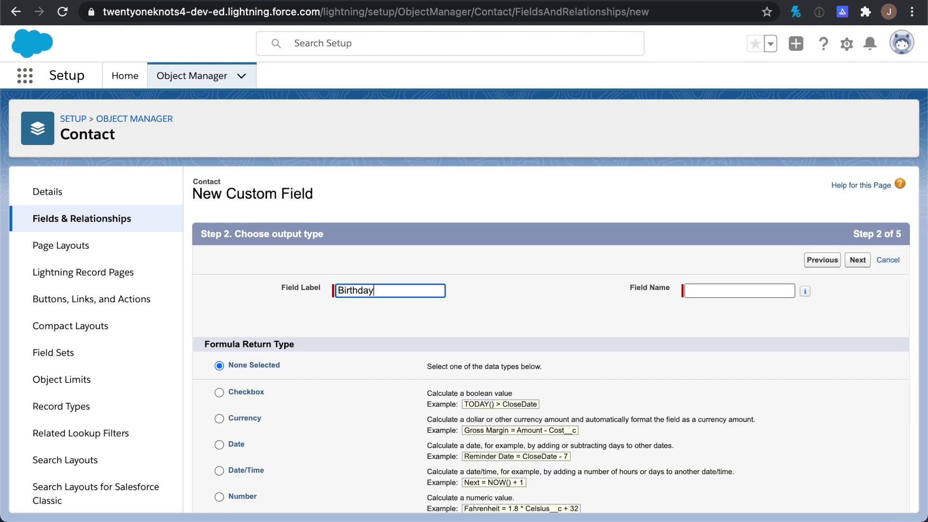
{"action": "key", "text": "Tab"}
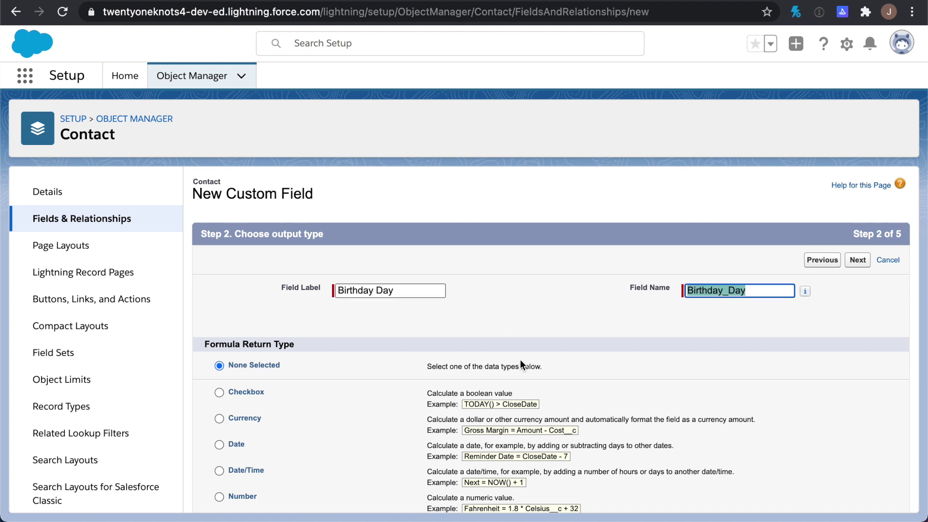
{"action": "scroll", "coordinate": [520, 360], "scroll_direction": "down", "scroll_amount": 3}
{"action": "left_click", "coordinate": [240, 413]}
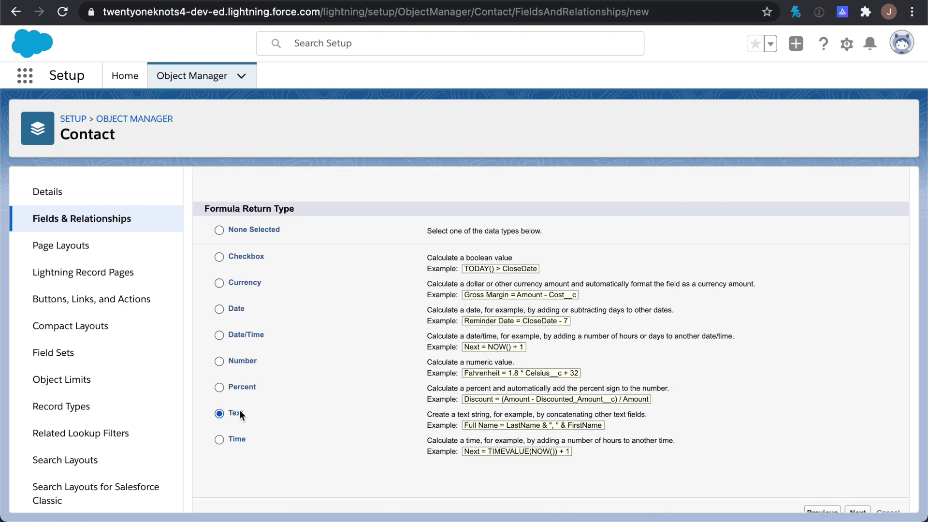
{"action": "scroll", "coordinate": [336, 413], "scroll_direction": "down", "scroll_amount": 1}
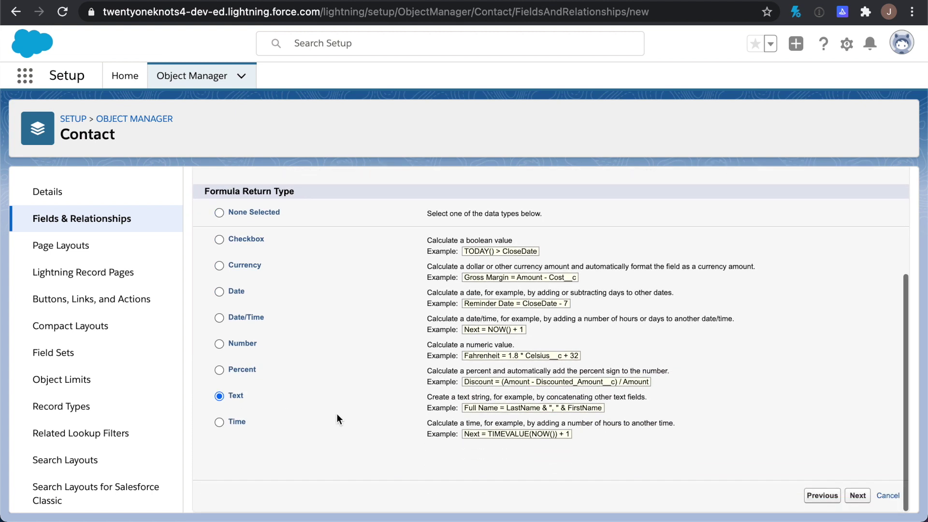
{"action": "left_click", "coordinate": [857, 495]}
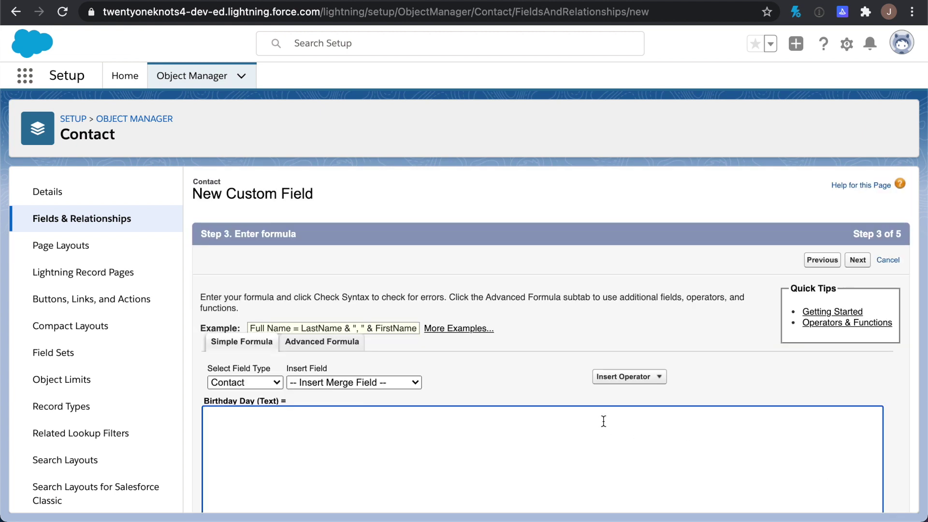
Enter the formula TEXT(DAY(Birthdate)) by editing the pasted month formula, and check syntax
{"action": "type", "text": "TEXT(MONTH(Birthdate))"}
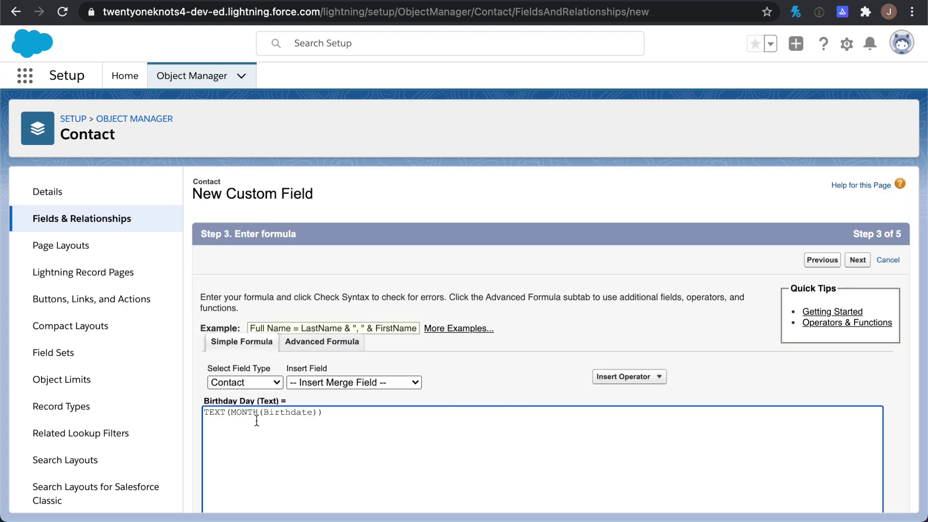
{"action": "double_click", "coordinate": [241, 413]}
{"action": "type", "text": "DAY"}
{"action": "scroll", "coordinate": [473, 445], "scroll_direction": "down", "scroll_amount": 10}
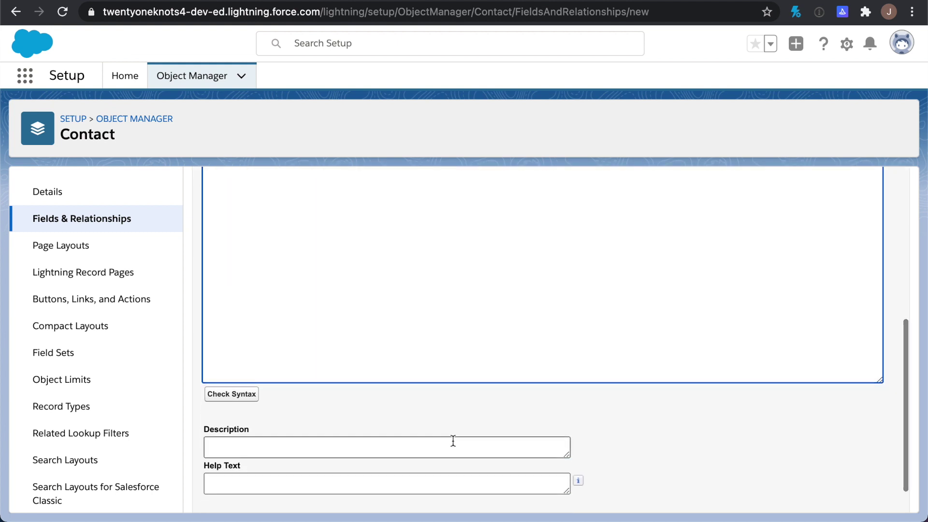
{"action": "left_click", "coordinate": [232, 394]}
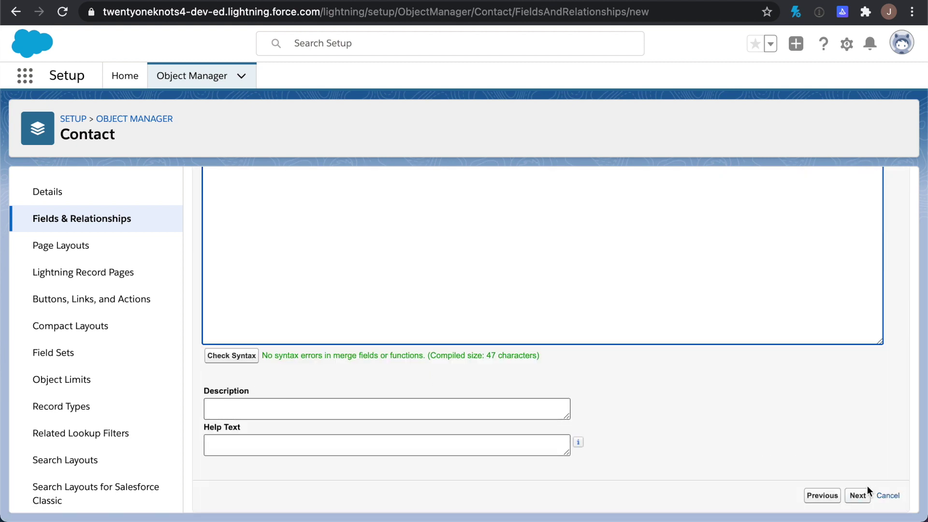
Make Birthday Day visible to all profiles and save the field
{"action": "left_click", "coordinate": [858, 495]}
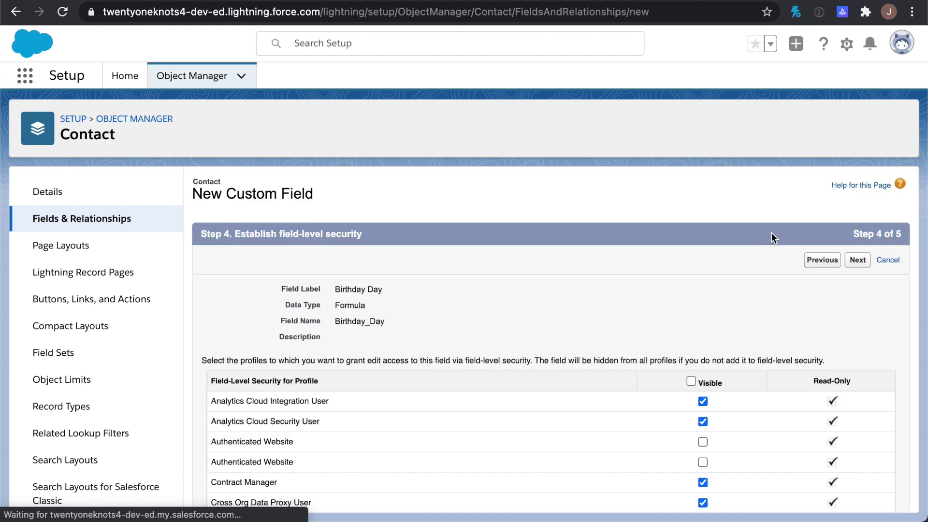
{"action": "left_click", "coordinate": [691, 381]}
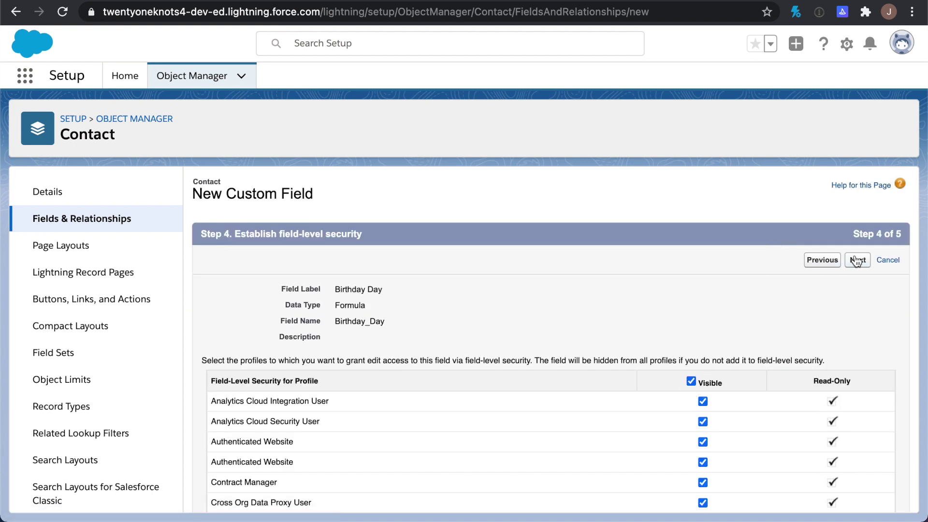
{"action": "left_click", "coordinate": [857, 260]}
{"action": "left_click", "coordinate": [854, 264]}
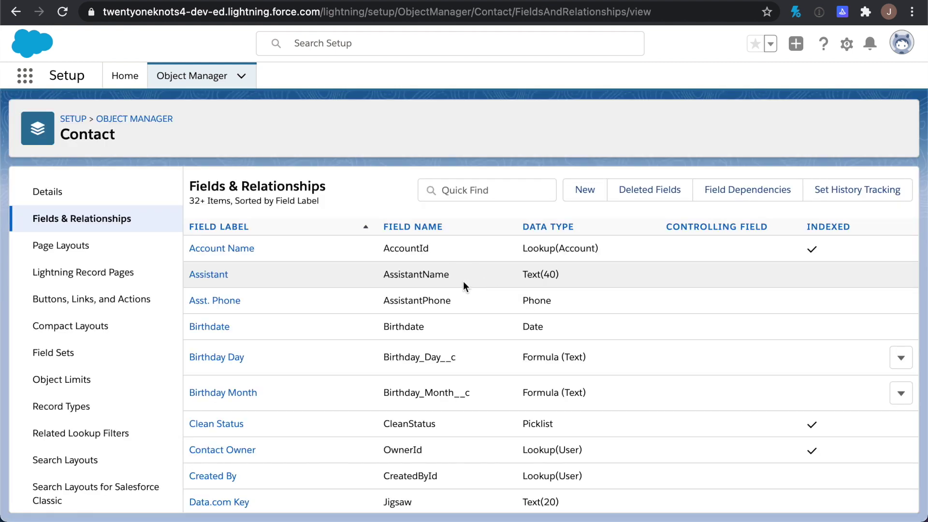
In Contact Layout, place Birthday Month and Birthday Day directly under Birthdate and save the layout
{"action": "left_click", "coordinate": [71, 247]}
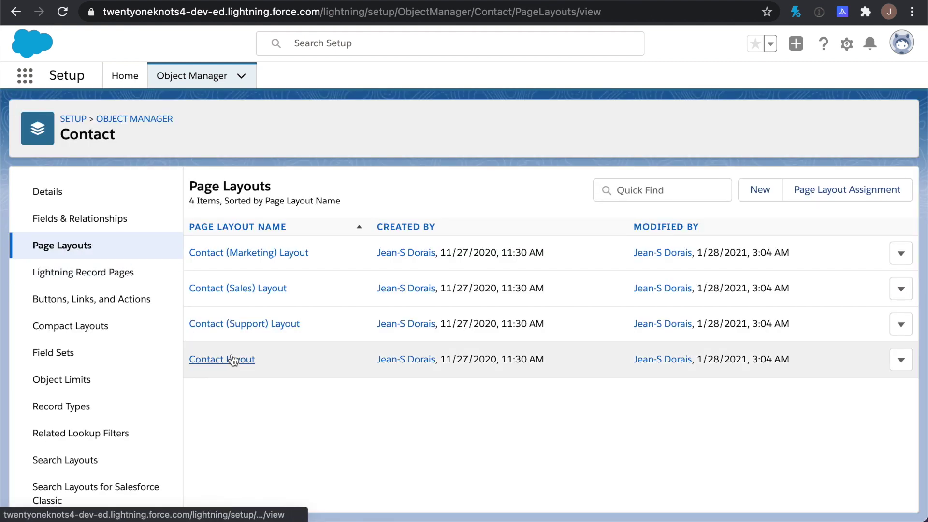
{"action": "left_click", "coordinate": [242, 363]}
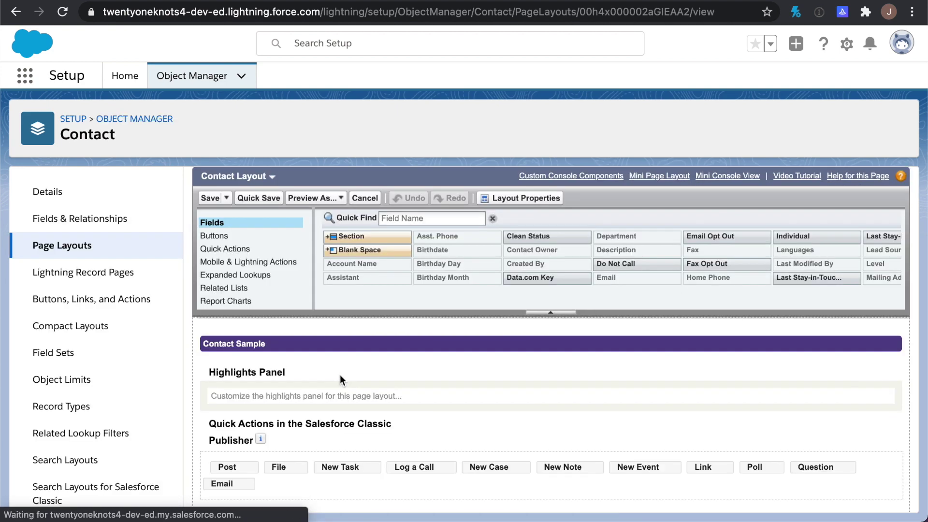
{"action": "scroll", "coordinate": [340, 375], "scroll_direction": "down", "scroll_amount": 5}
{"action": "scroll", "coordinate": [340, 375], "scroll_direction": "down", "scroll_amount": 5}
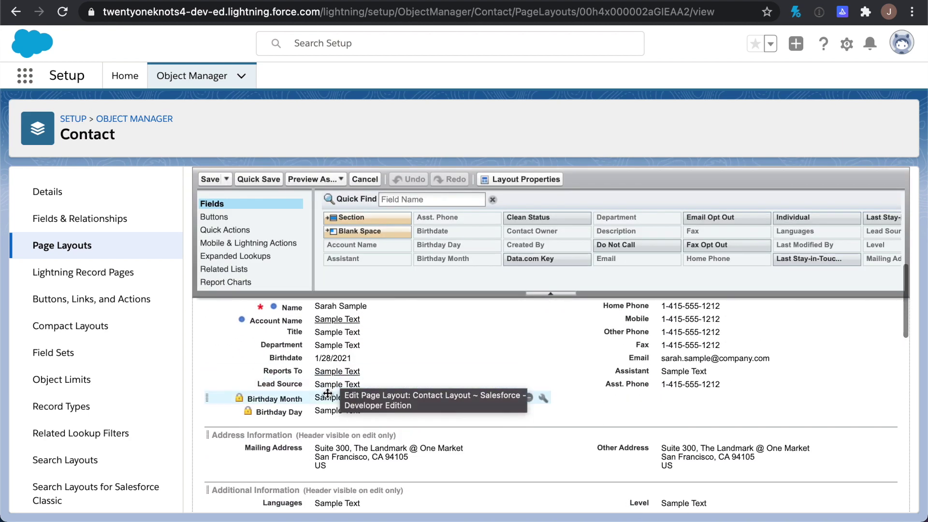
{"action": "left_click_drag", "start_coordinate": [312, 397], "coordinate": [320, 371]}
{"action": "left_click_drag", "start_coordinate": [321, 410], "coordinate": [321, 384]}
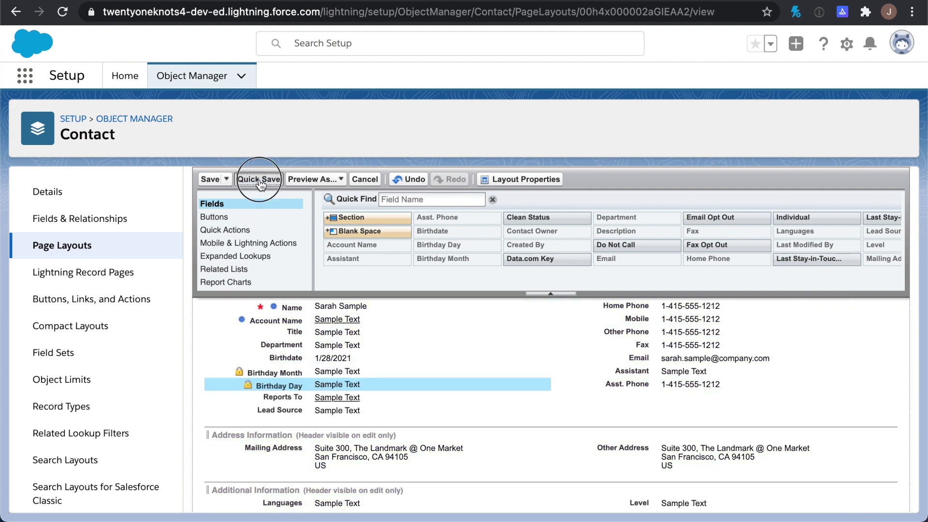
{"action": "left_click", "coordinate": [259, 180]}
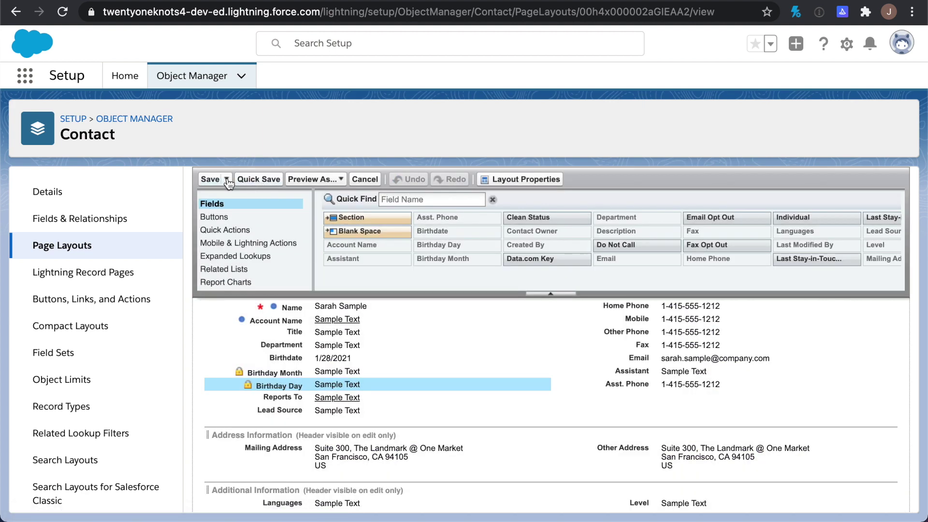
{"action": "left_click", "coordinate": [210, 180]}
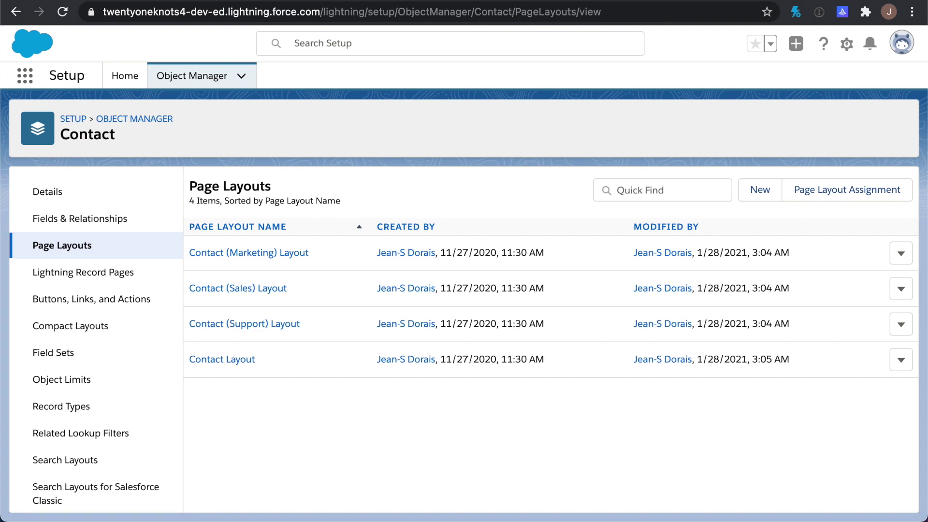
{"action": "left_click", "coordinate": [402, 2]}
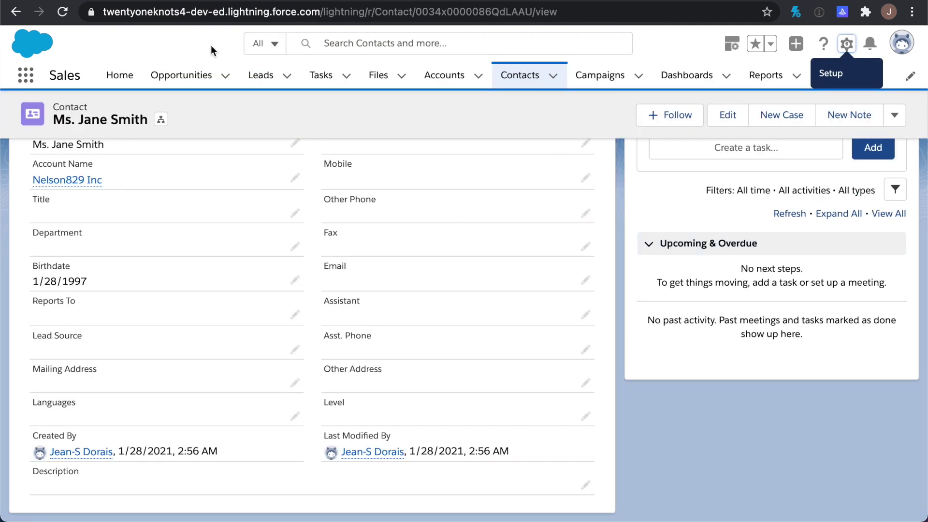
Confirm the sample contact shows Birthday Month 1 and Birthday Day 28, then go to Setup Home
{"action": "left_click", "coordinate": [189, 81]}
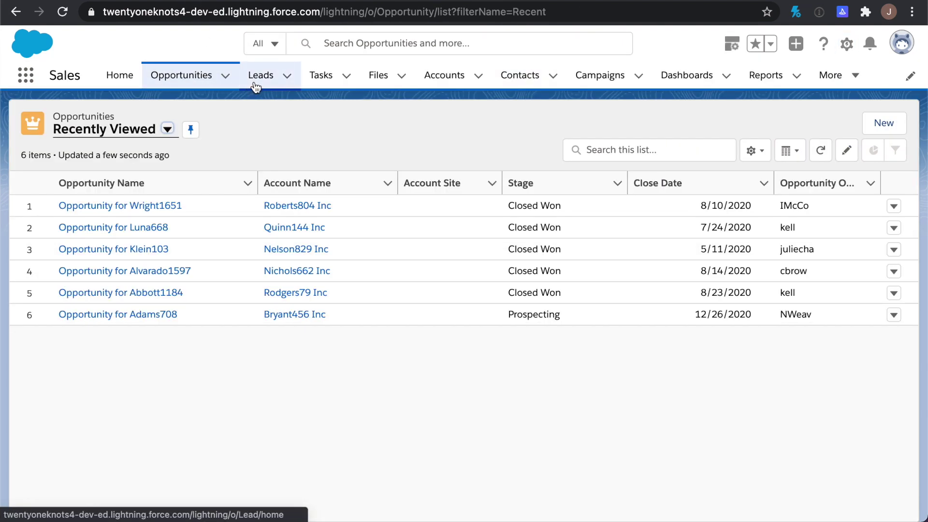
{"action": "left_click", "coordinate": [522, 82]}
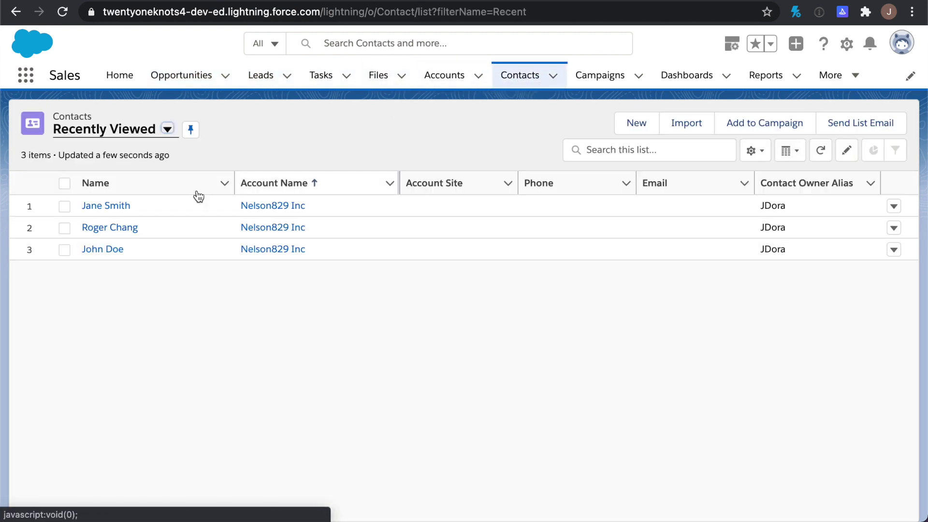
{"action": "left_click", "coordinate": [118, 207]}
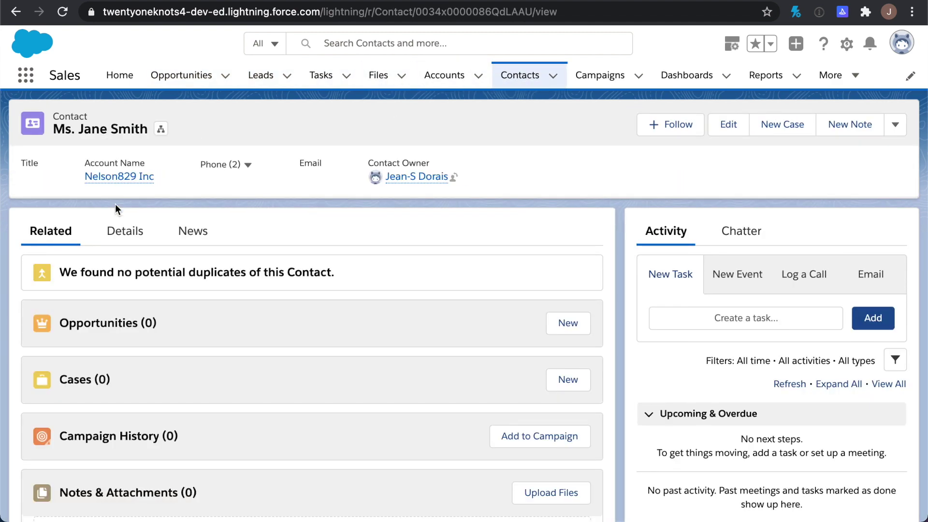
{"action": "left_click", "coordinate": [125, 232]}
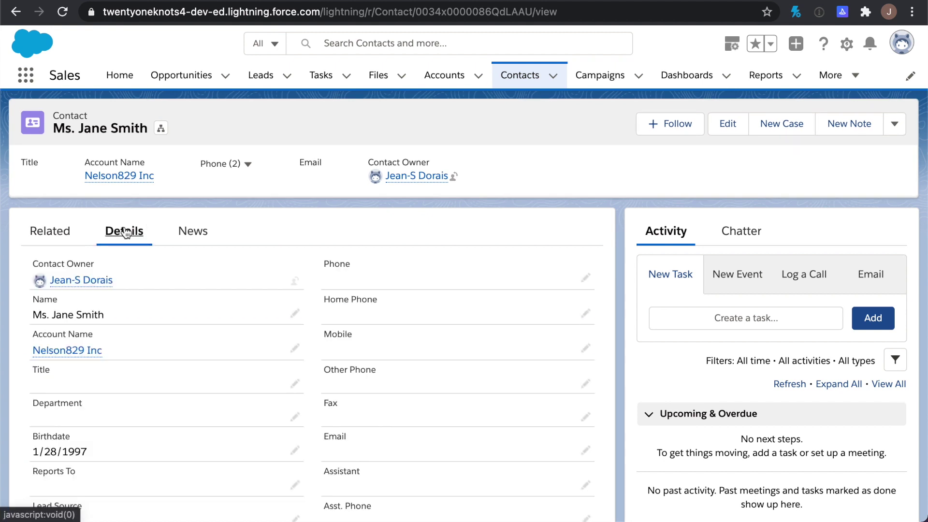
{"action": "scroll", "coordinate": [125, 232], "scroll_direction": "down", "scroll_amount": 3}
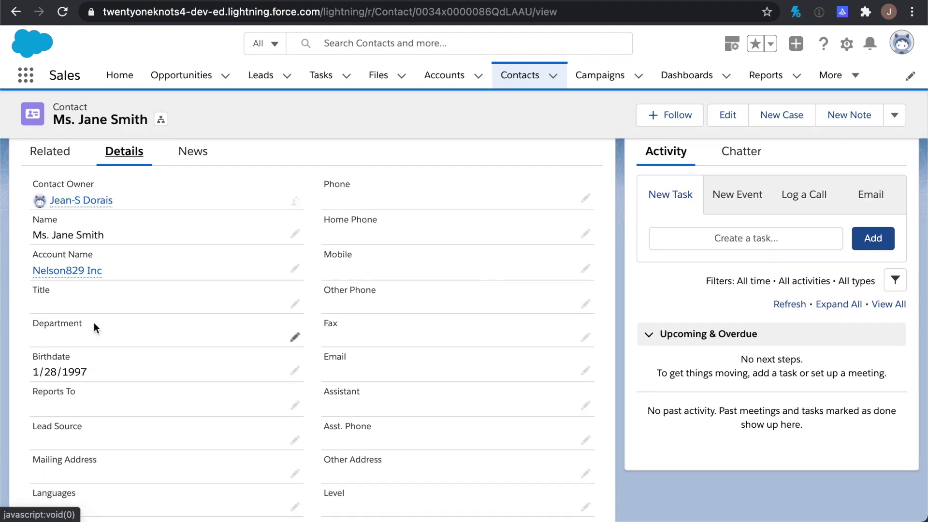
{"action": "left_click", "coordinate": [64, 13]}
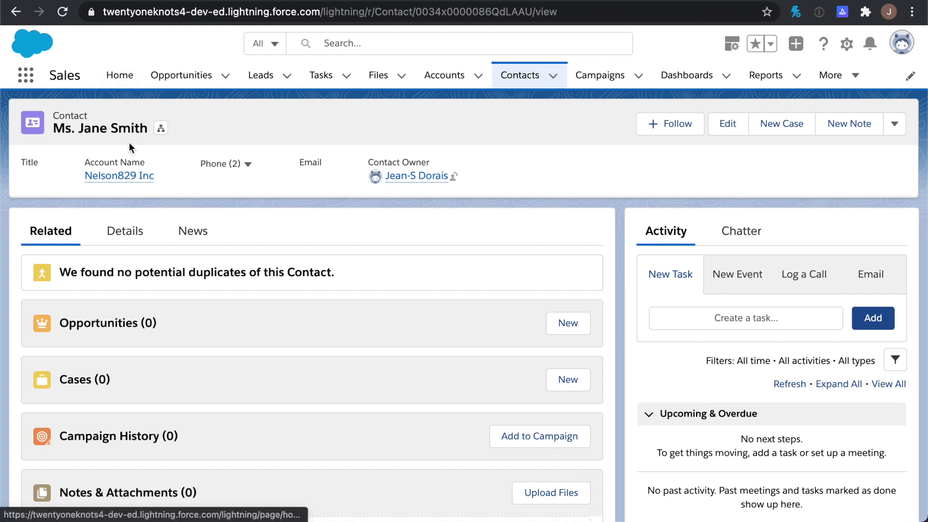
{"action": "left_click", "coordinate": [127, 231]}
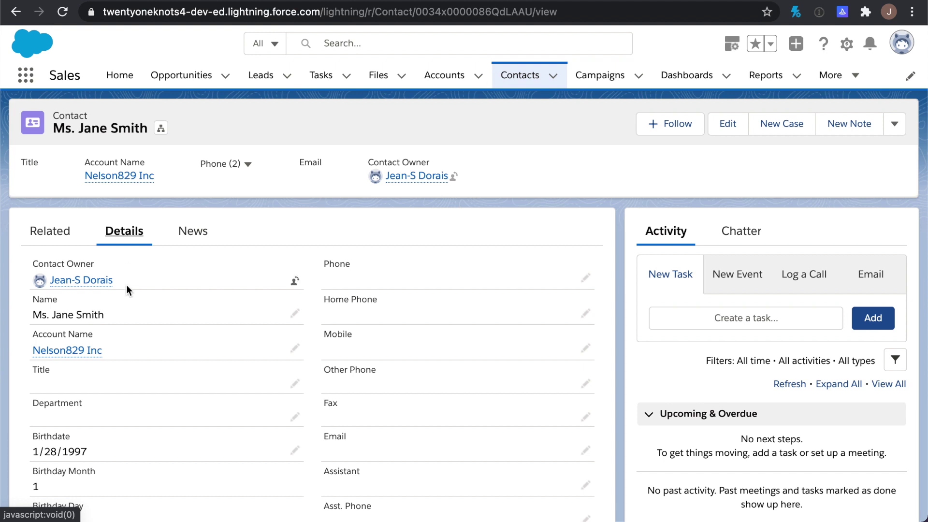
{"action": "scroll", "coordinate": [127, 290], "scroll_direction": "down", "scroll_amount": 3}
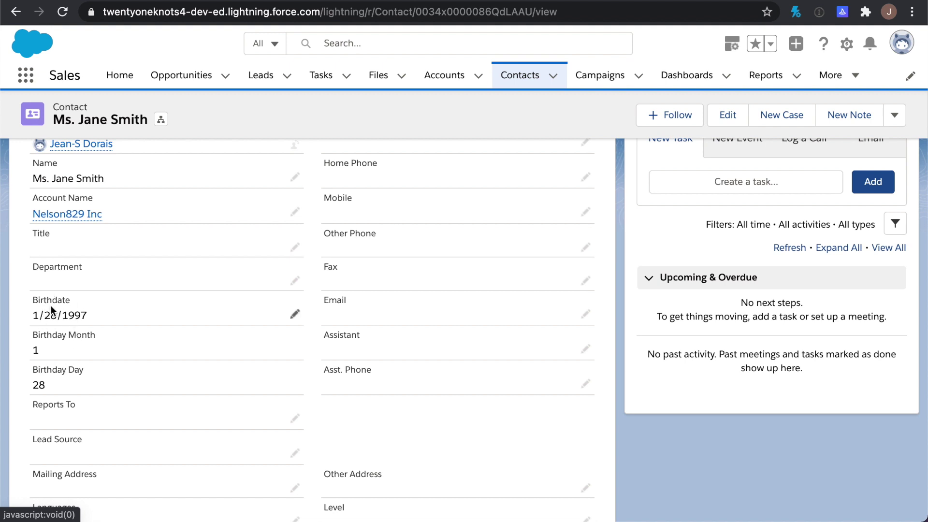
{"action": "left_click", "coordinate": [847, 45]}
{"action": "left_click", "coordinate": [805, 86]}
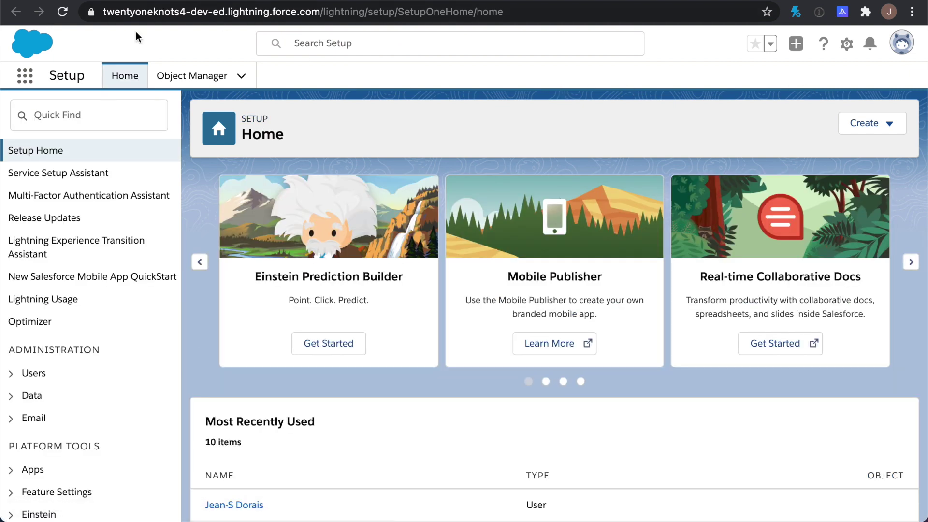
Find Flows in Setup and create a new Schedule-Triggered Flow on a freeform canvas
{"action": "left_click", "coordinate": [67, 118]}
{"action": "type", "text": "Flow"}
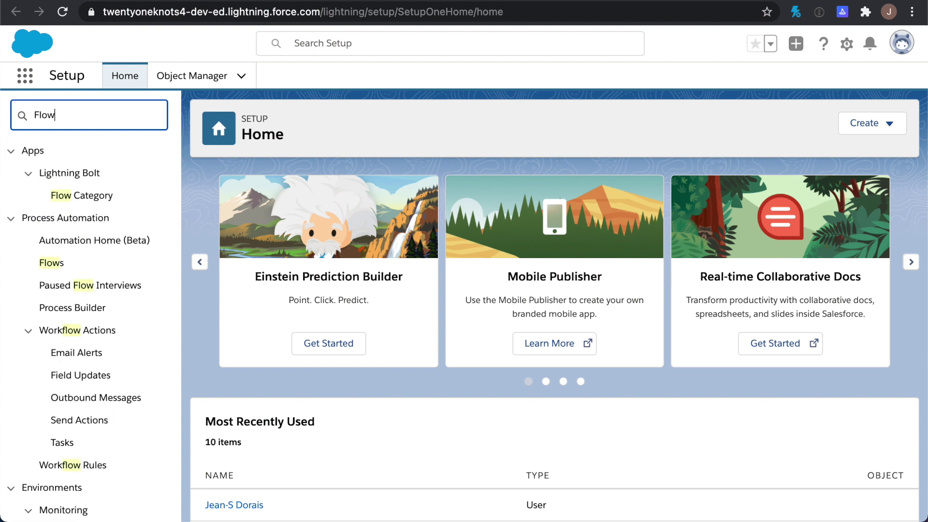
{"action": "left_click", "coordinate": [58, 265]}
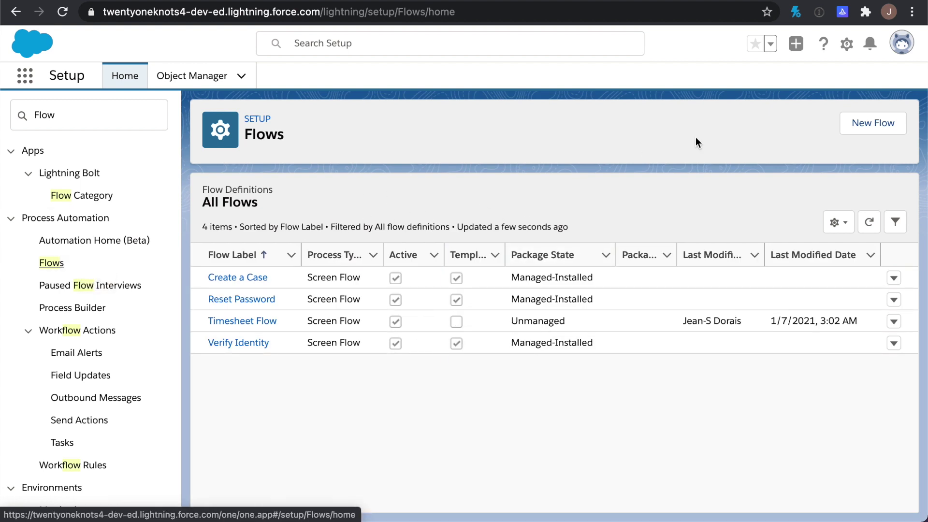
{"action": "left_click", "coordinate": [882, 123]}
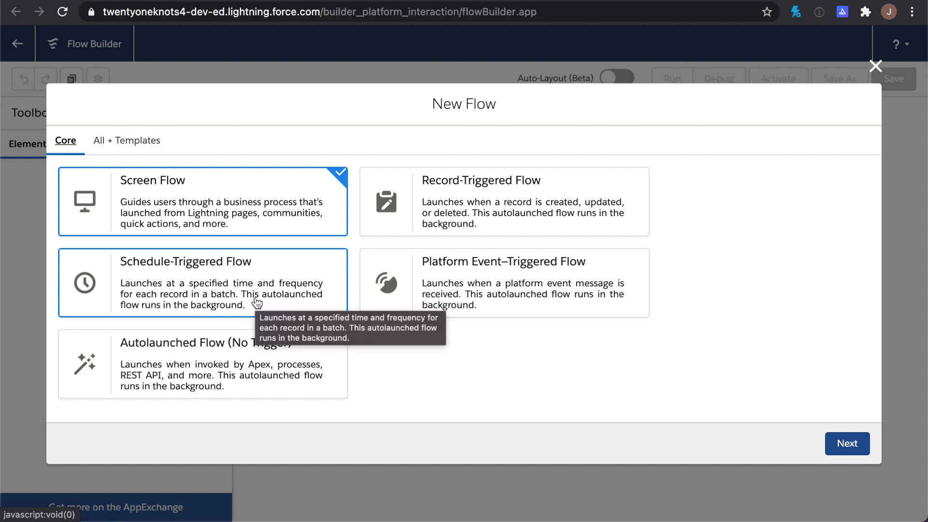
{"action": "left_click", "coordinate": [178, 285]}
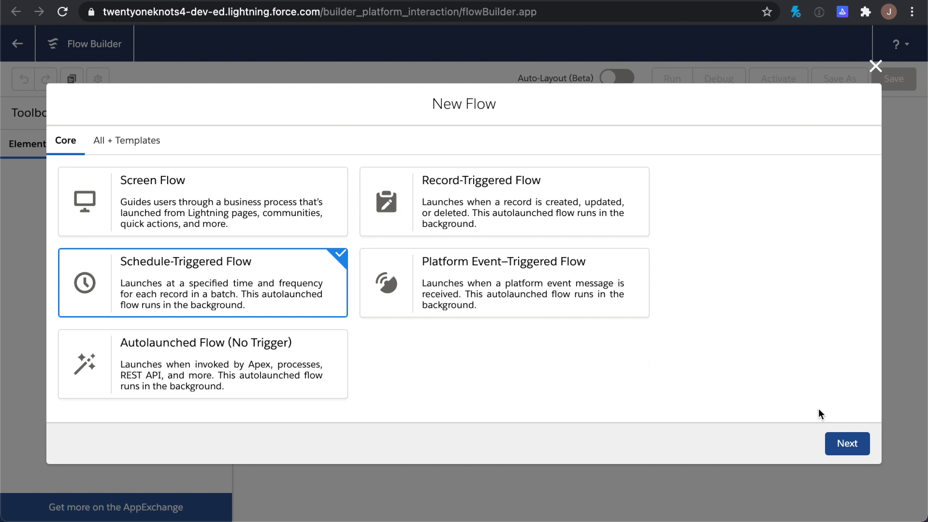
{"action": "left_click", "coordinate": [849, 442]}
{"action": "left_click", "coordinate": [429, 313]}
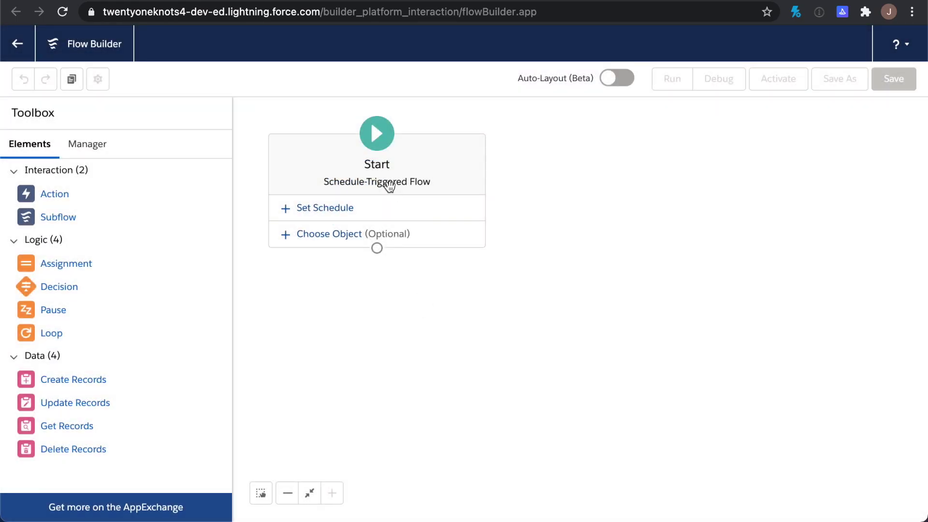
Schedule the flow's Start for Jan 28, 2021 at 11:00 AM with Daily frequency
{"action": "left_click", "coordinate": [327, 212]}
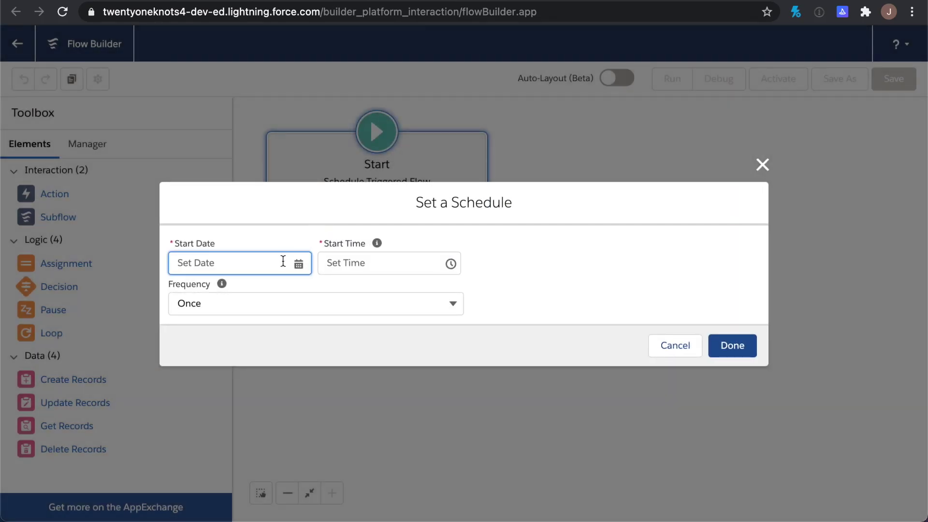
{"action": "left_click", "coordinate": [298, 265]}
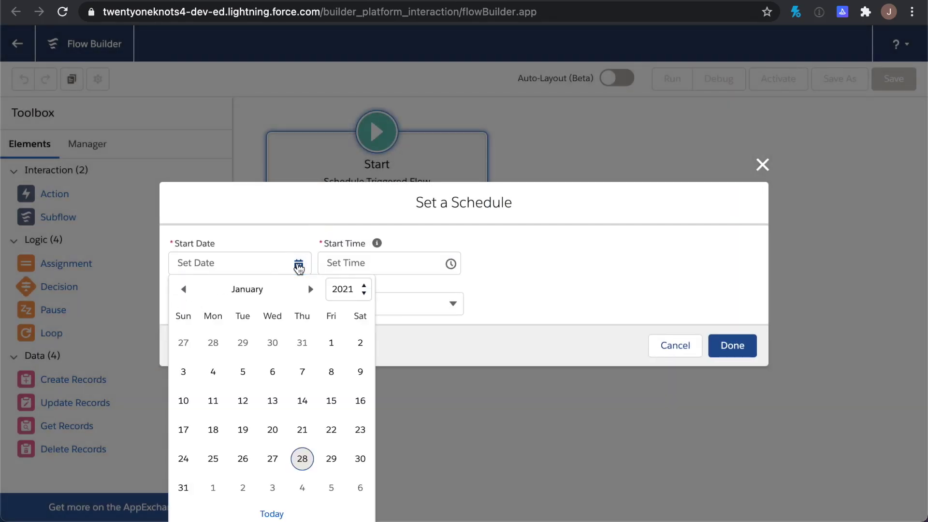
{"action": "left_click", "coordinate": [302, 458]}
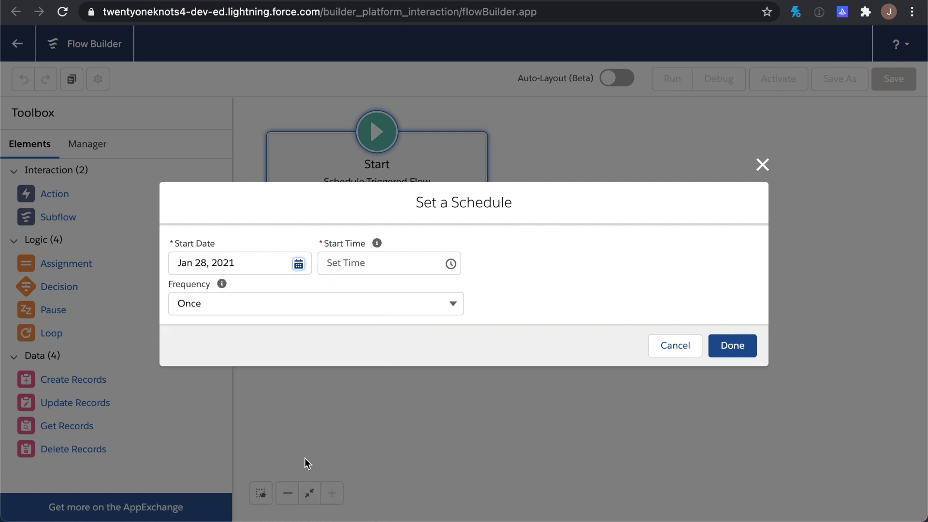
{"action": "left_click", "coordinate": [385, 265]}
{"action": "scroll", "coordinate": [392, 319], "scroll_direction": "down", "scroll_amount": 1}
{"action": "scroll", "coordinate": [392, 319], "scroll_direction": "down", "scroll_amount": 15}
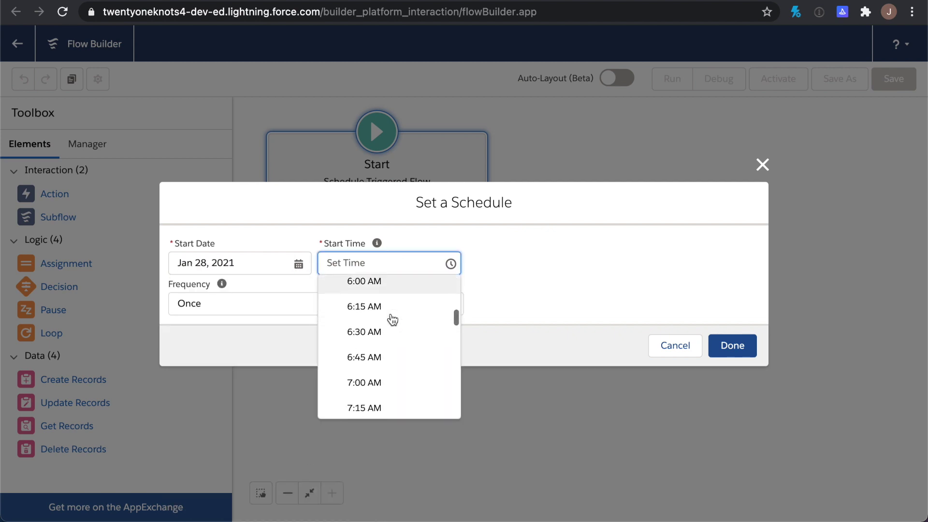
{"action": "scroll", "coordinate": [392, 320], "scroll_direction": "down", "scroll_amount": 5}
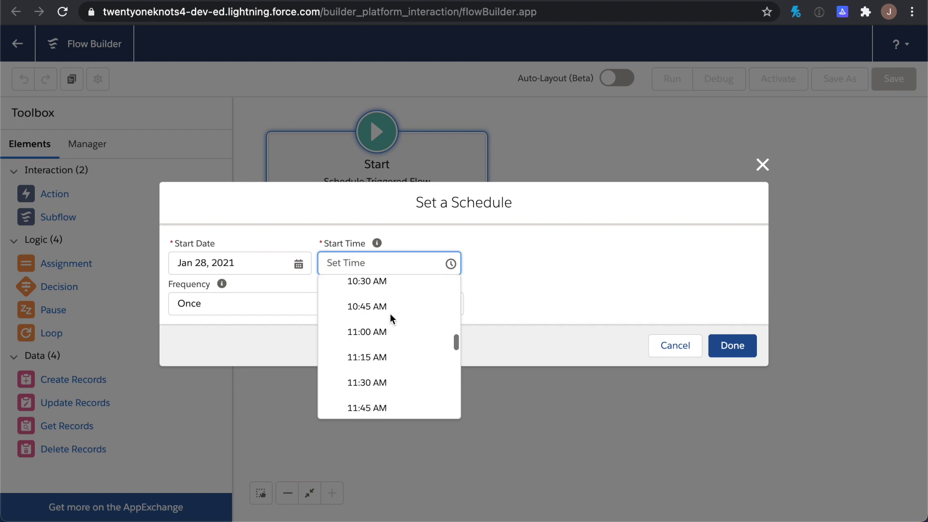
{"action": "left_click", "coordinate": [389, 332]}
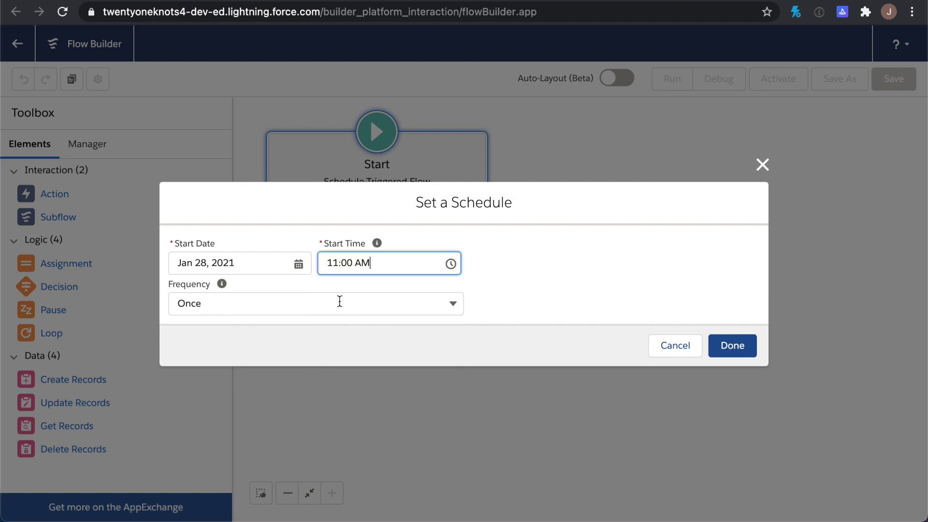
{"action": "left_click", "coordinate": [338, 302]}
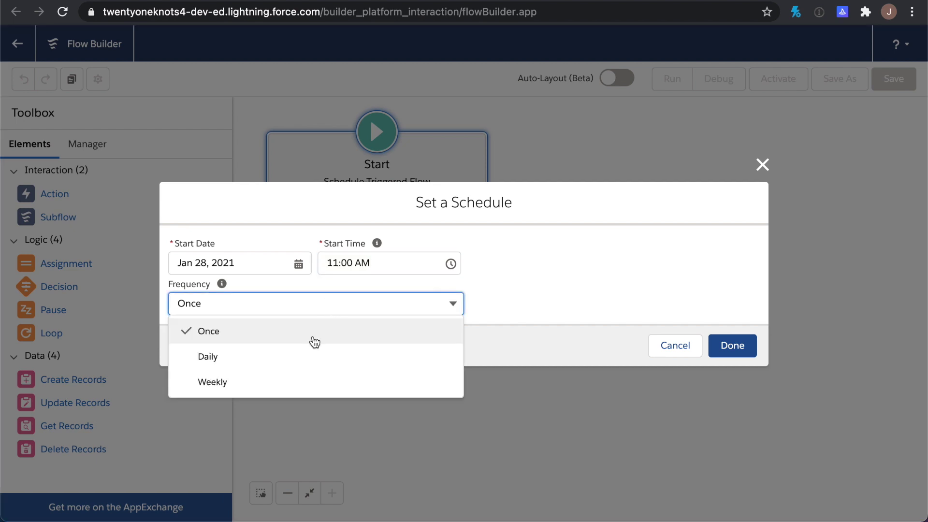
{"action": "left_click", "coordinate": [302, 358]}
{"action": "left_click", "coordinate": [748, 344]}
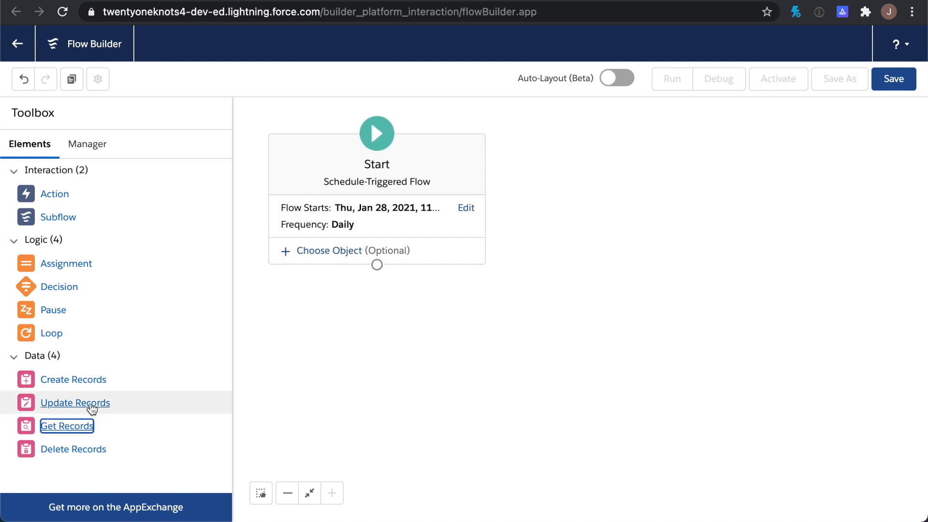
Add a Get Records element, Retrieve Multiple Birthday Contacts, described 'Retrieves all contacts whose birthday is today'
{"action": "left_click", "coordinate": [63, 428]}
{"action": "left_click_drag", "start_coordinate": [63, 428], "coordinate": [355, 322]}
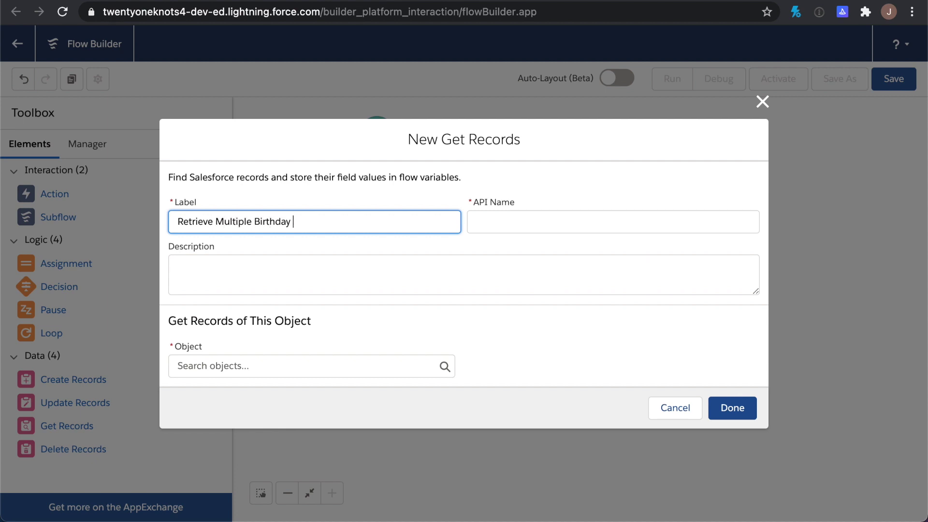
{"action": "key", "text": "Tab"}
{"action": "key", "text": "Tab"}
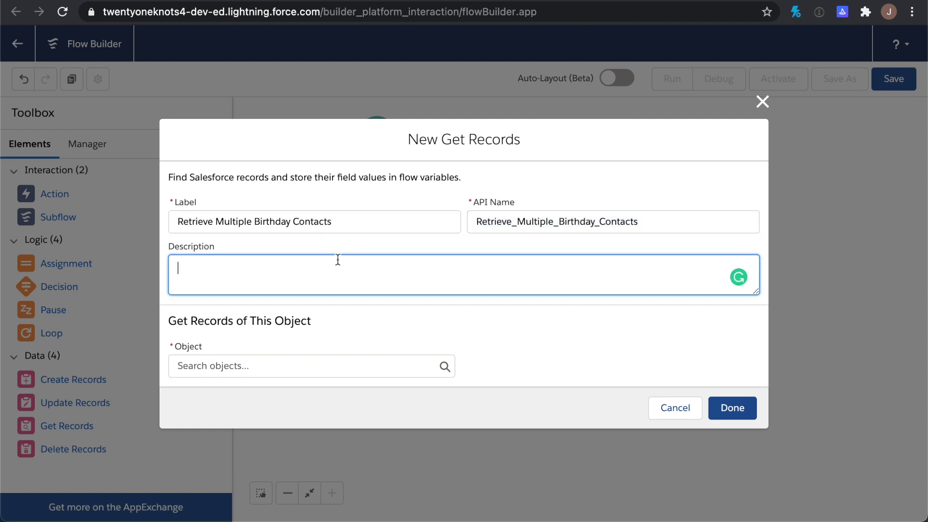
{"action": "type", "text": "Retrieves all cont"}
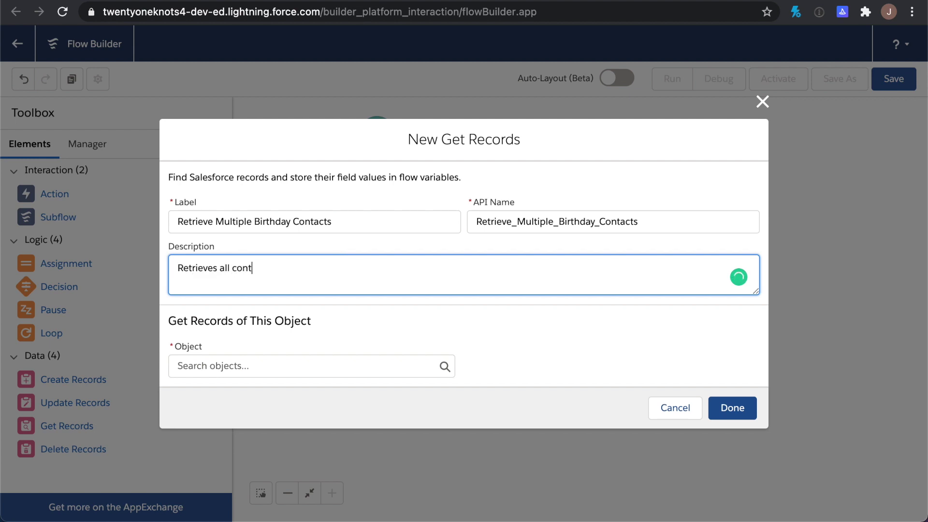
{"action": "type", "text": "acts whose birthda"}
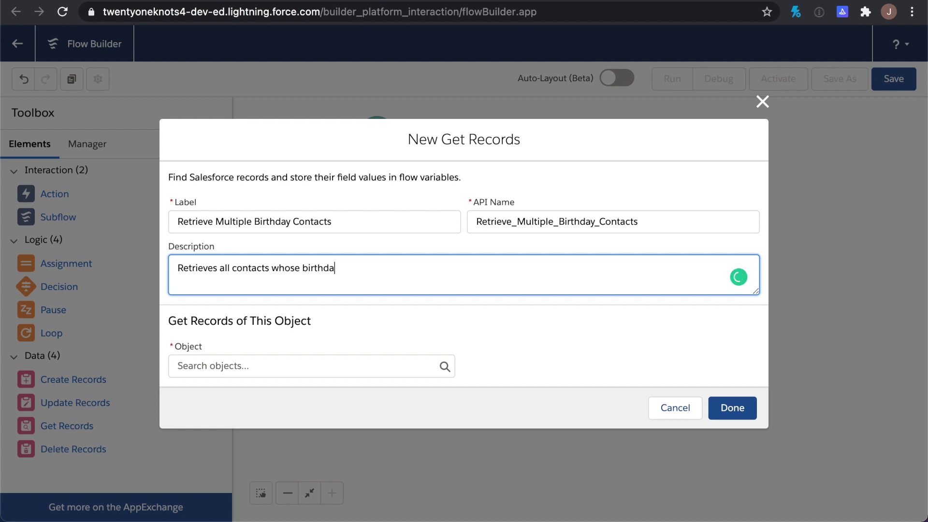
{"action": "type", "text": "y is today"}
Set the Get Records element's object to Contact
{"action": "left_click", "coordinate": [300, 367]}
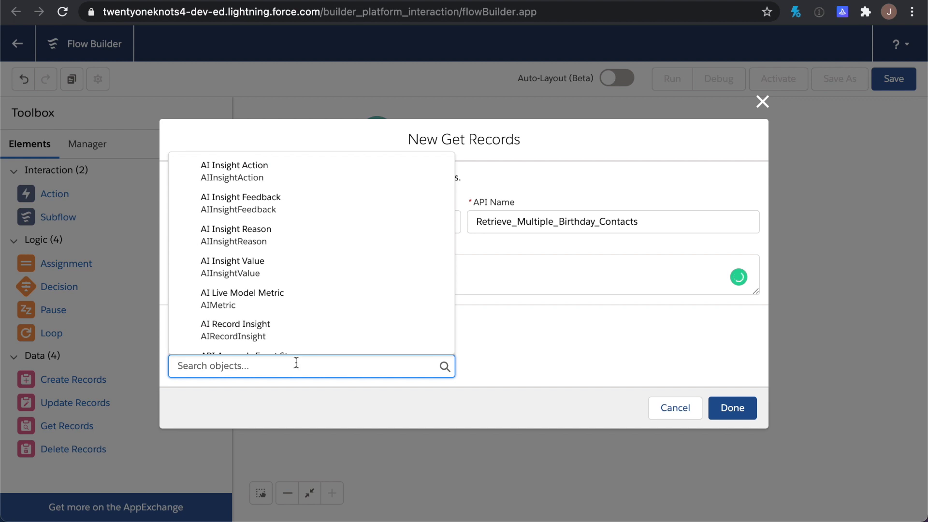
{"action": "type", "text": "con"}
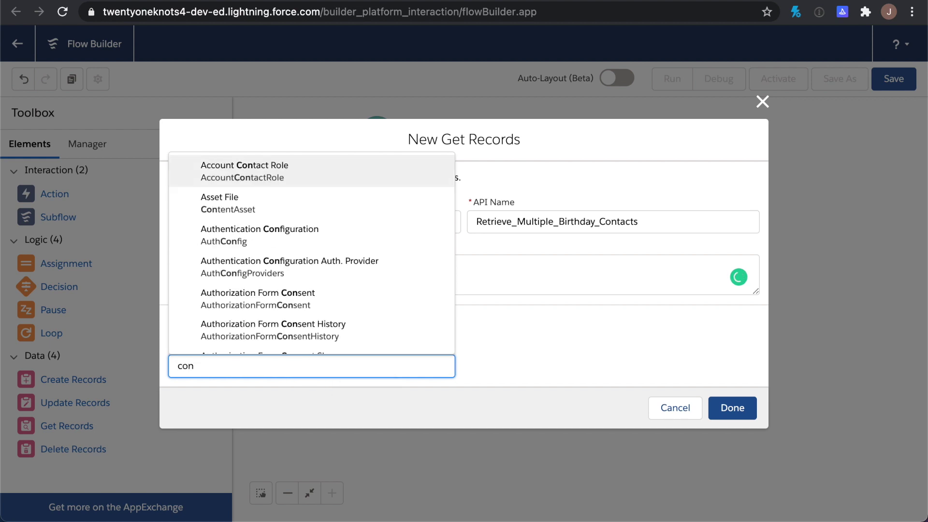
{"action": "type", "text": "ta"}
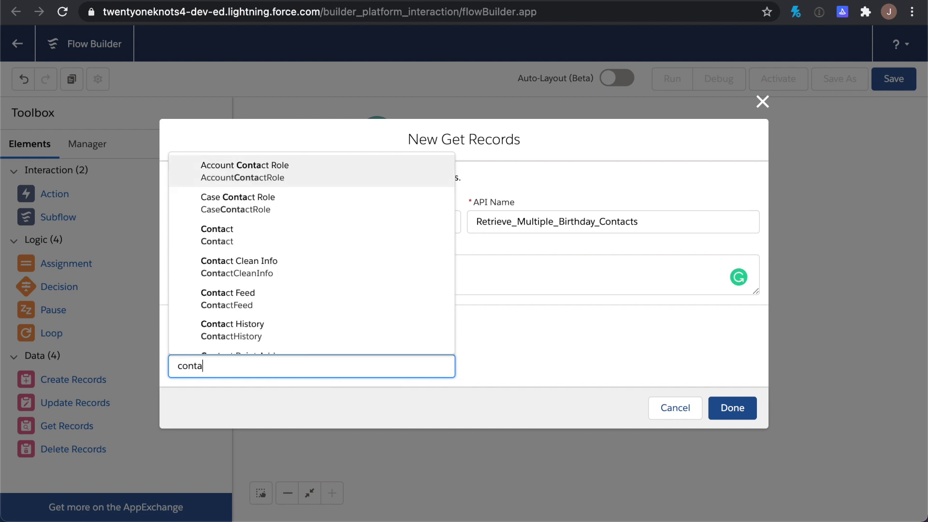
{"action": "left_click", "coordinate": [250, 234]}
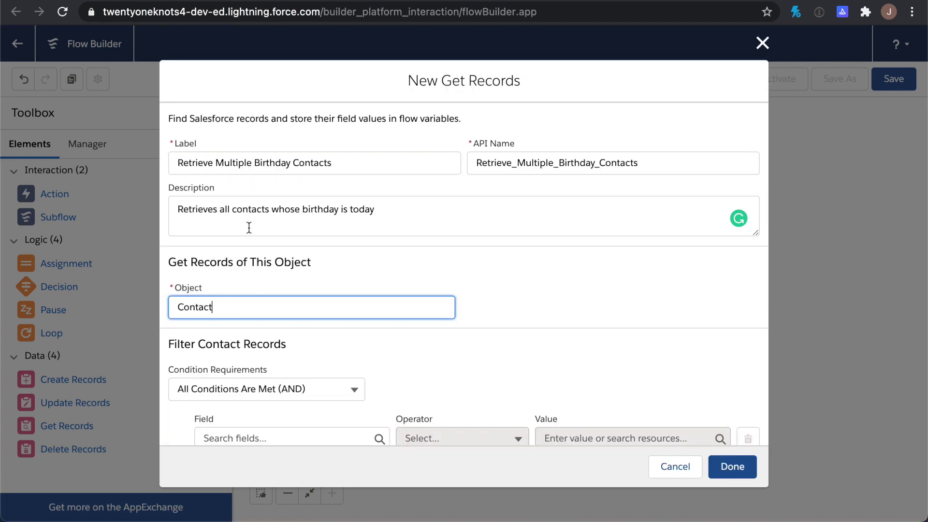
{"action": "scroll", "coordinate": [405, 326], "scroll_direction": "down", "scroll_amount": 4}
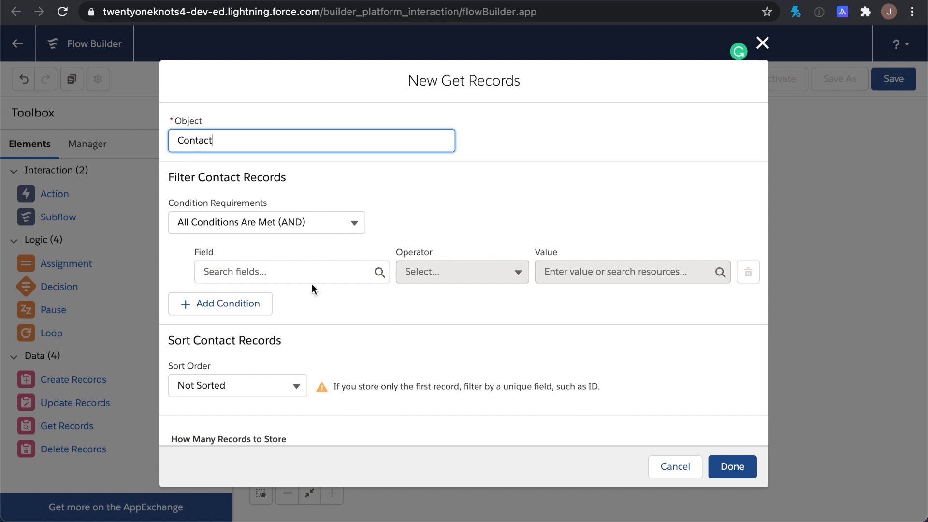
{"action": "scroll", "coordinate": [312, 285], "scroll_direction": "down", "scroll_amount": 2}
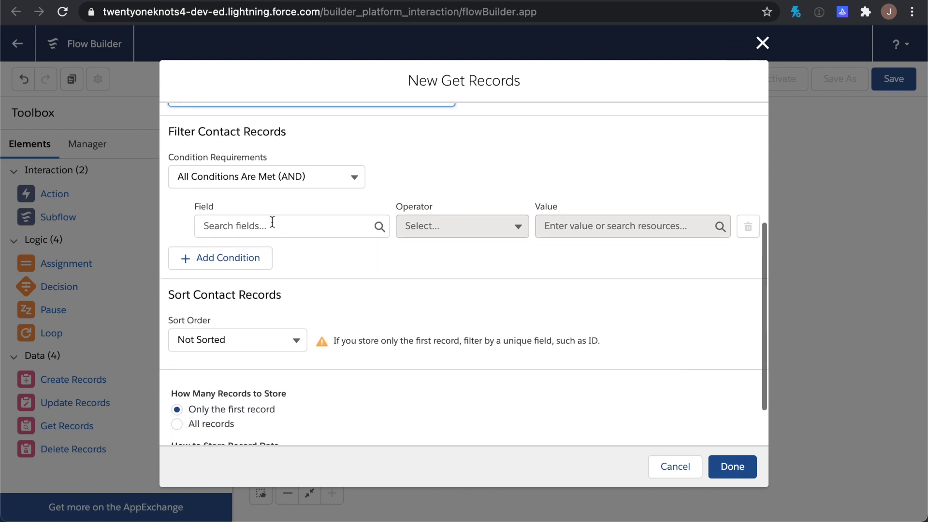
Make the first contact filter condition Birthday_Day__c Equals, leaving its value empty
{"action": "left_click", "coordinate": [272, 223]}
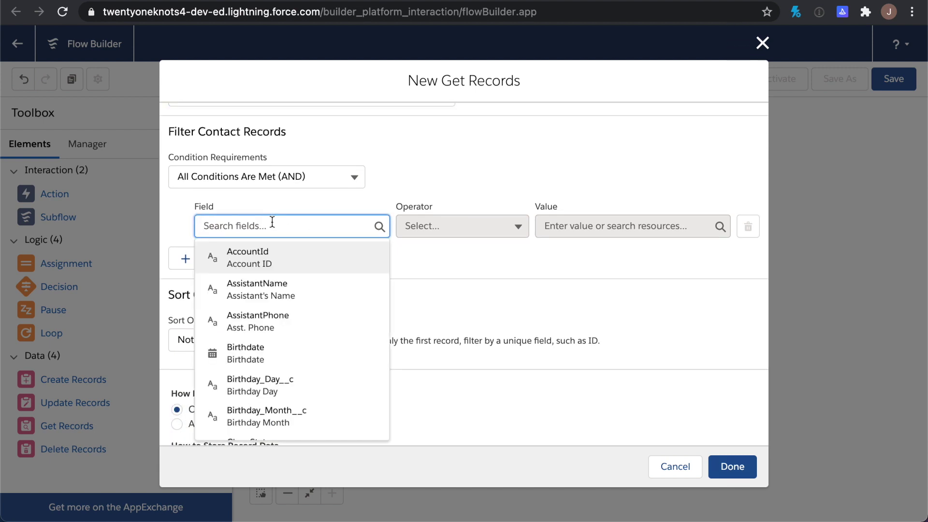
{"action": "left_click", "coordinate": [274, 385]}
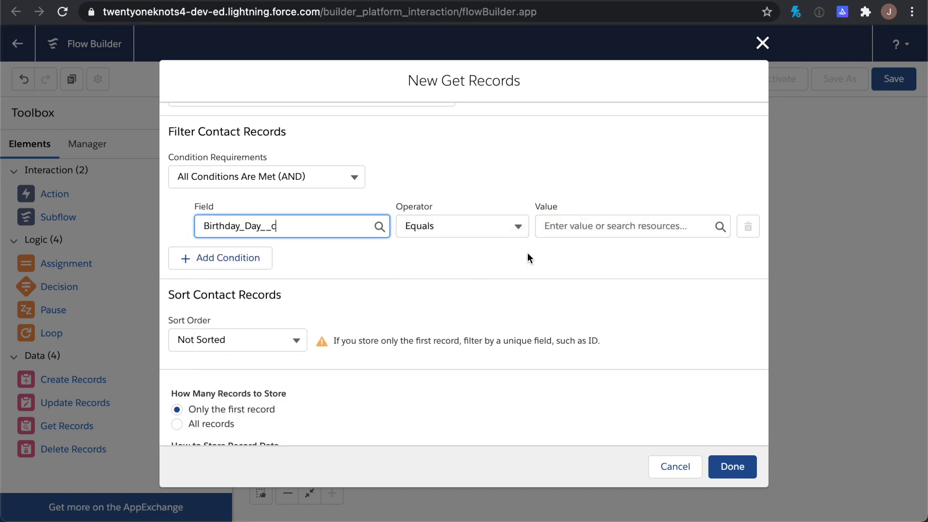
{"action": "left_click", "coordinate": [572, 225]}
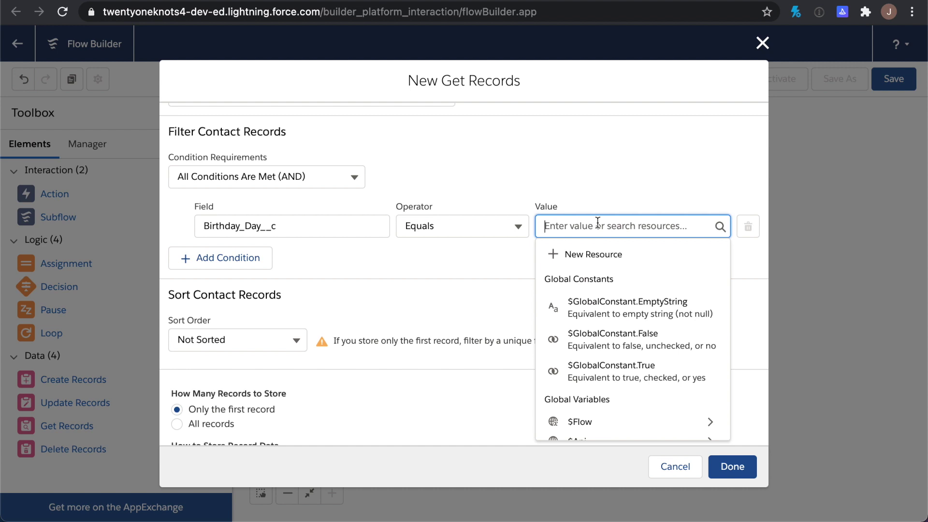
Create a new formula resource named birthdayDay with data type Text
{"action": "left_click", "coordinate": [599, 255]}
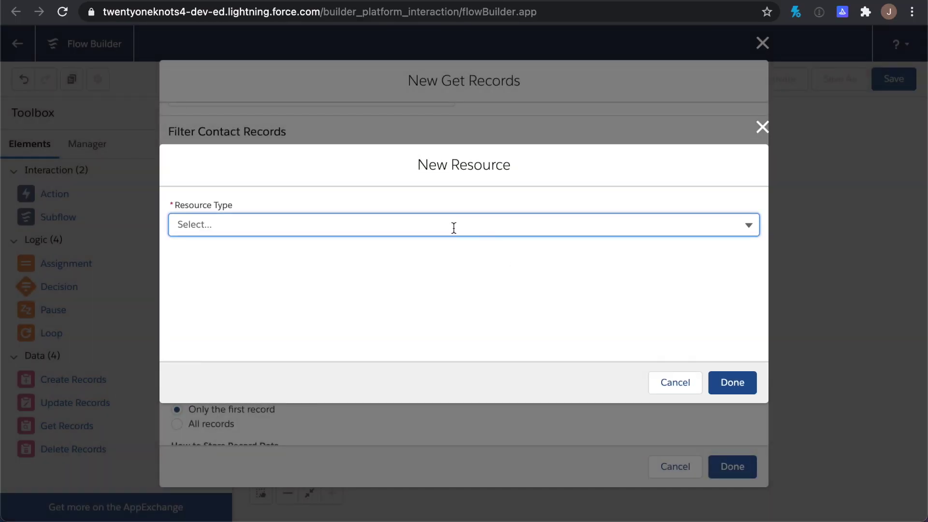
{"action": "left_click", "coordinate": [454, 226]}
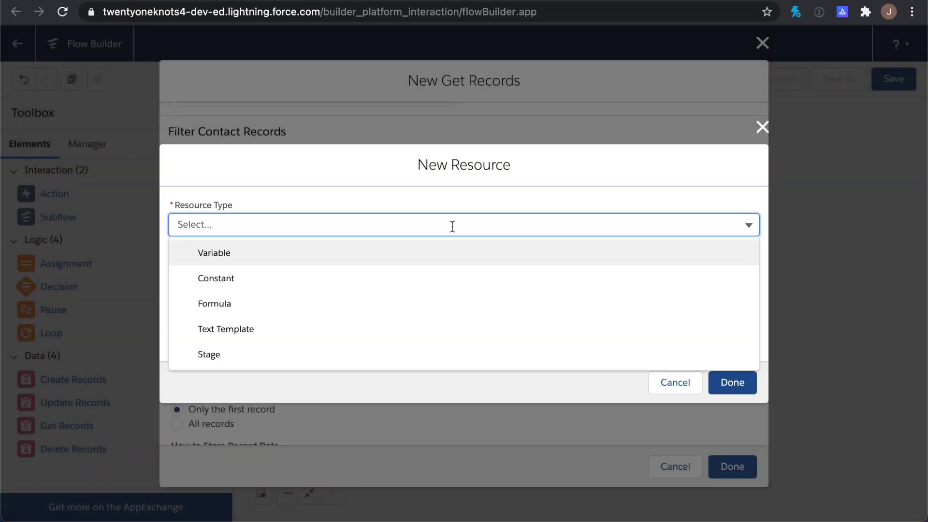
{"action": "left_click", "coordinate": [384, 306]}
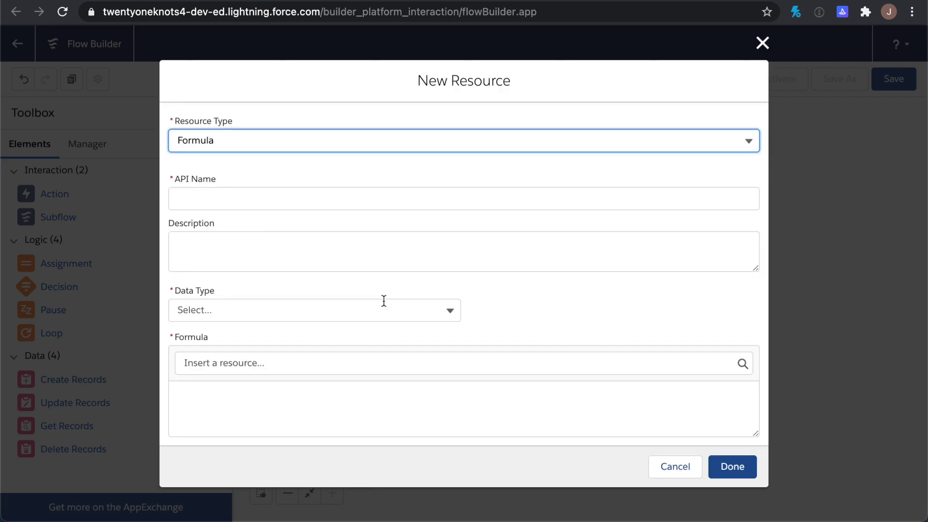
{"action": "left_click", "coordinate": [322, 197]}
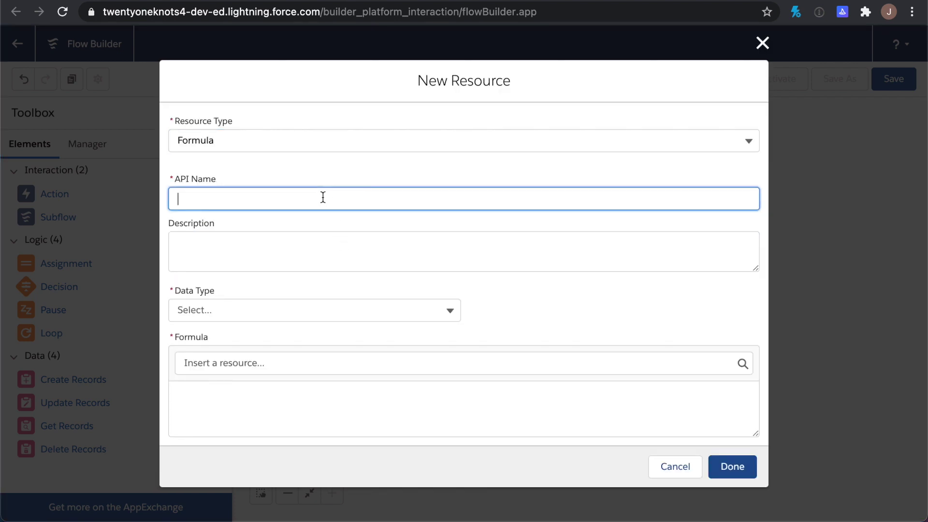
{"action": "type", "text": "birthdayDay"}
{"action": "left_click", "coordinate": [294, 244]}
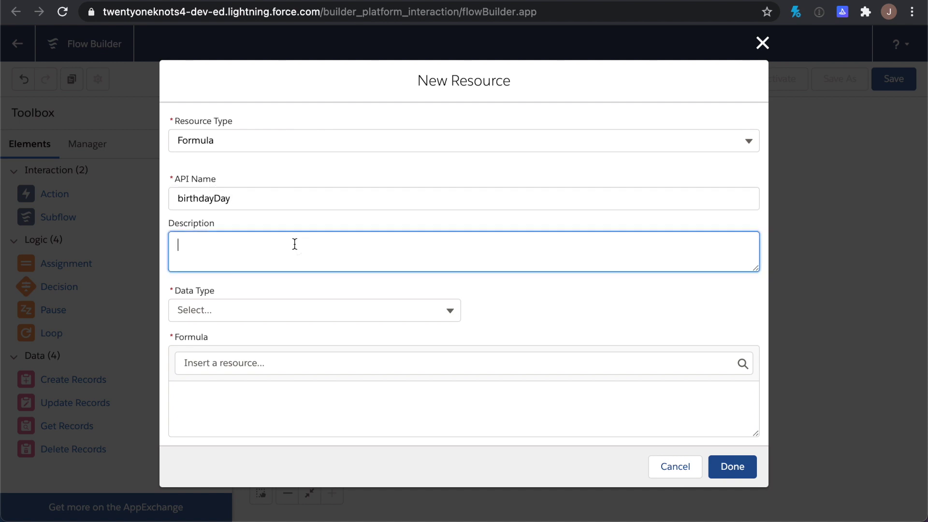
{"action": "left_click", "coordinate": [273, 309]}
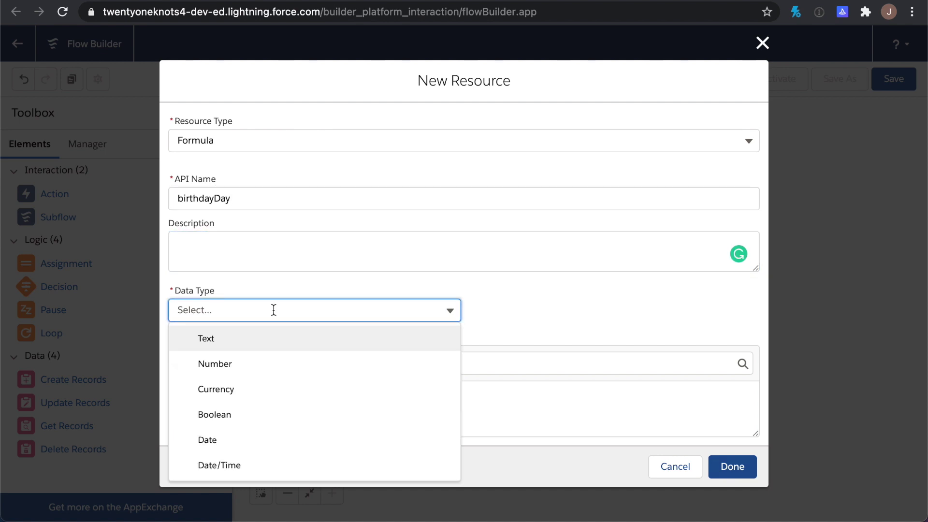
{"action": "left_click", "coordinate": [268, 344]}
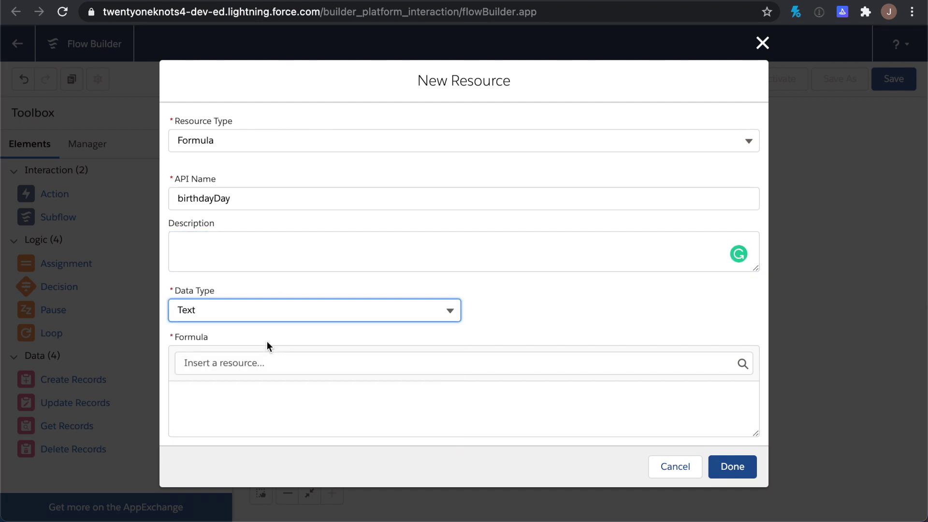
Enter the formula TEXT(DAY(TODAY())) and select it for copying
{"action": "left_click", "coordinate": [251, 393]}
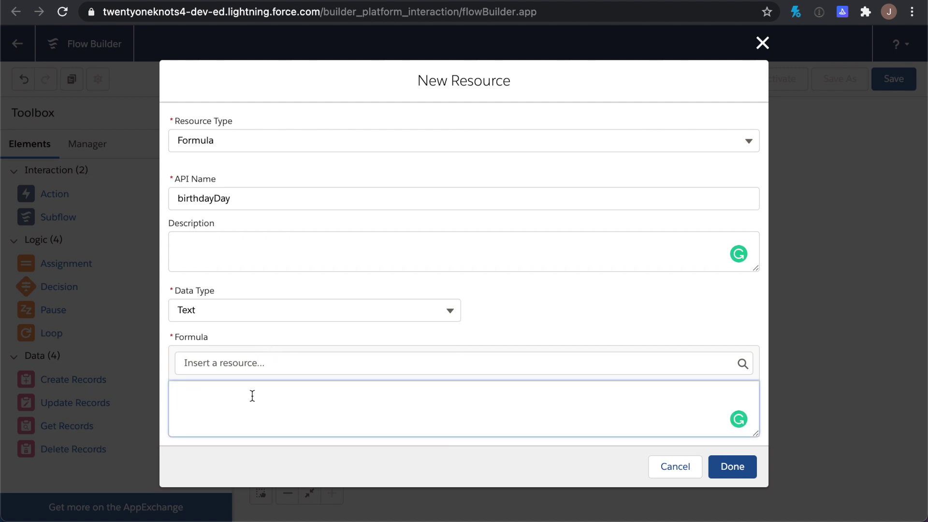
{"action": "type", "text": "DAY(TODAY())"}
{"action": "left_click", "coordinate": [179, 397]}
{"action": "type", "text": "TEXT("}
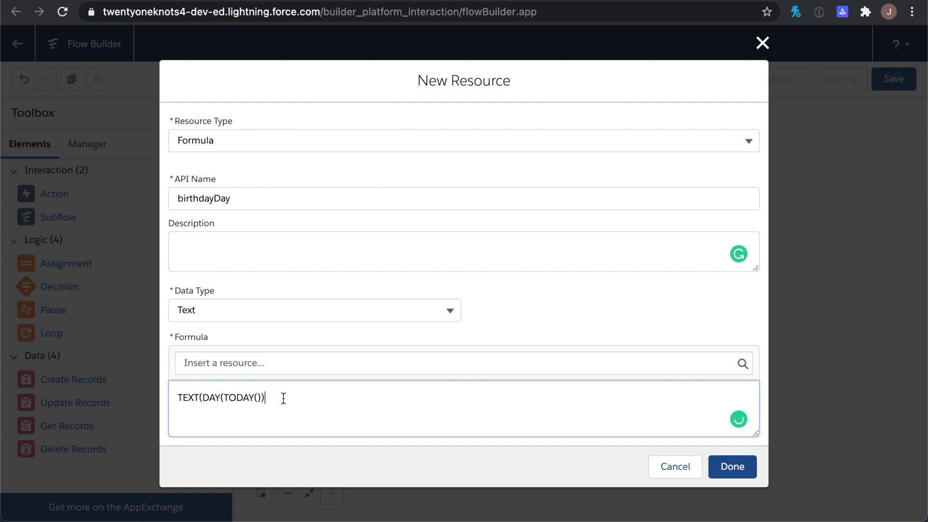
{"action": "left_click", "coordinate": [284, 398]}
{"action": "type", "text": ")"}
{"action": "key", "text": "super+a"}
{"action": "key", "text": "super+c"}
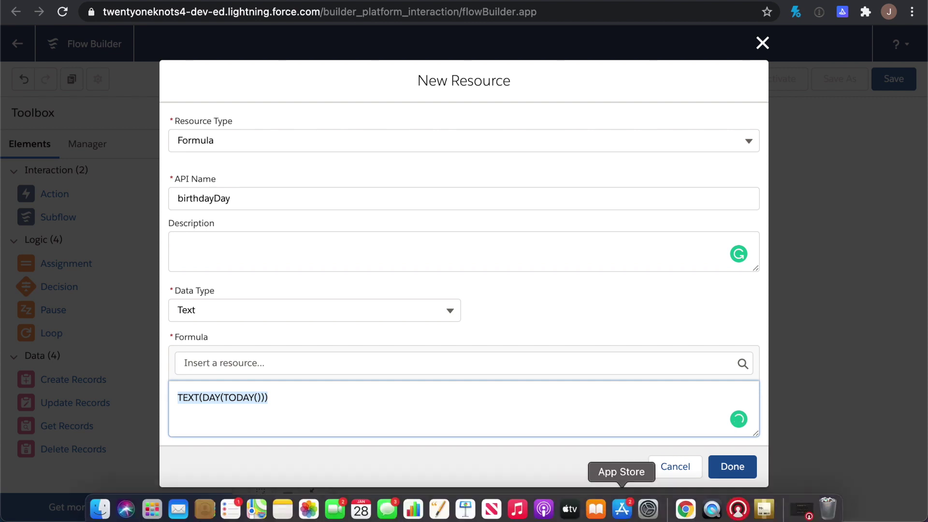
{"action": "left_click", "coordinate": [744, 468]}
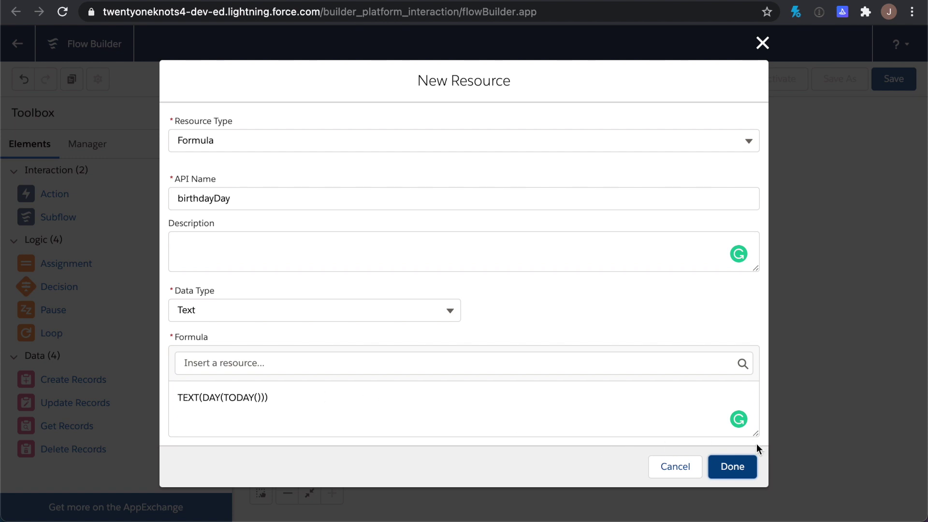
Save birthdayDay as the day value, then add a Birthday_Month__c Equals condition with a new resource
{"action": "left_click", "coordinate": [742, 465]}
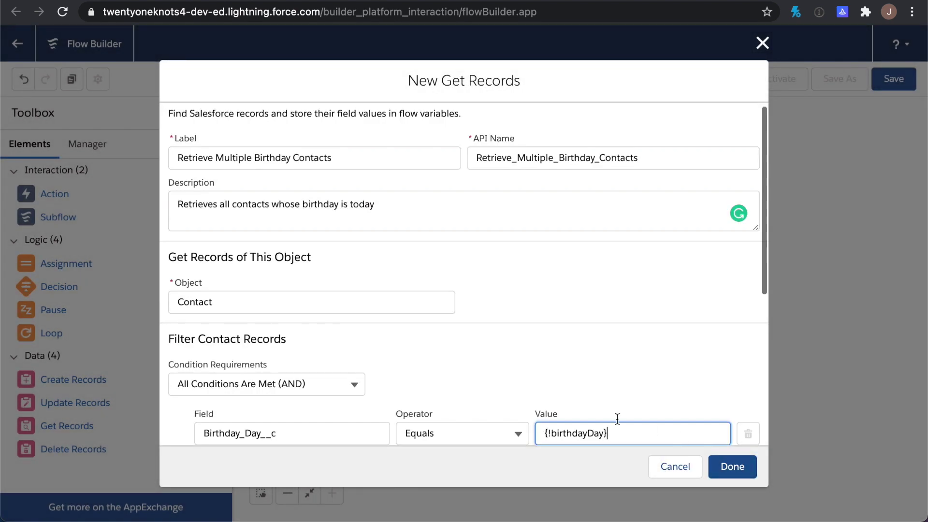
{"action": "scroll", "coordinate": [538, 381], "scroll_direction": "down", "scroll_amount": 4}
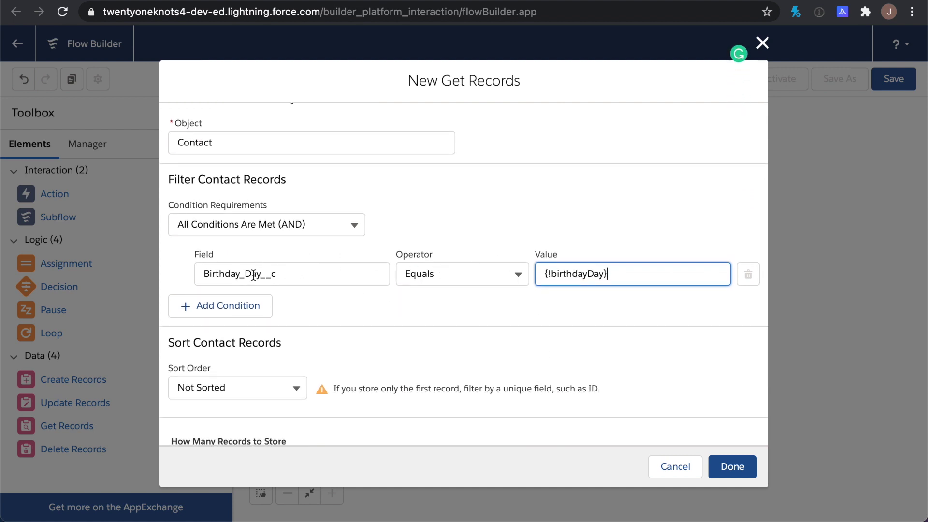
{"action": "left_click", "coordinate": [227, 307]}
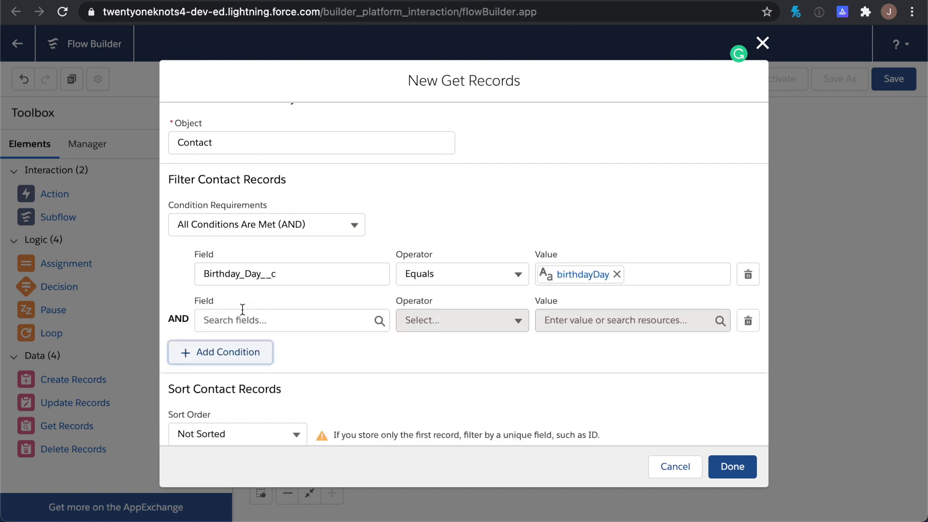
{"action": "left_click", "coordinate": [242, 320]}
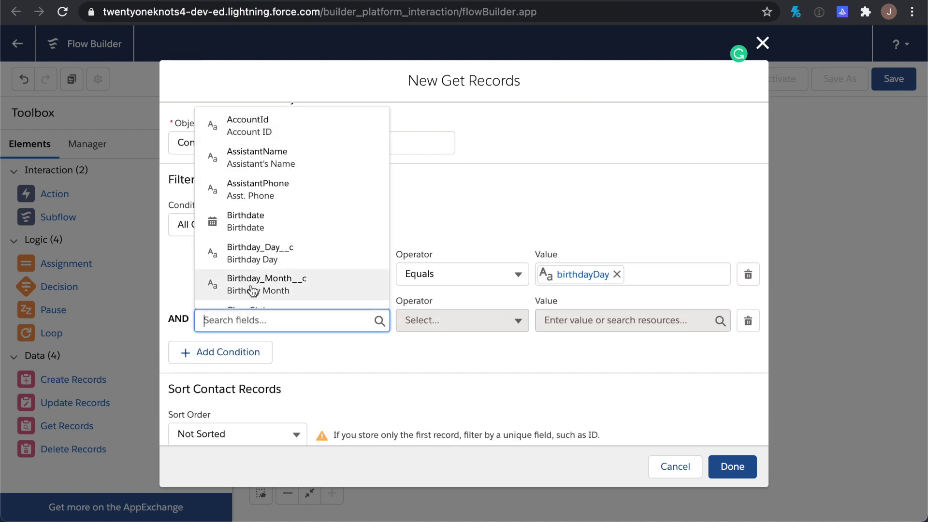
{"action": "left_click", "coordinate": [252, 285]}
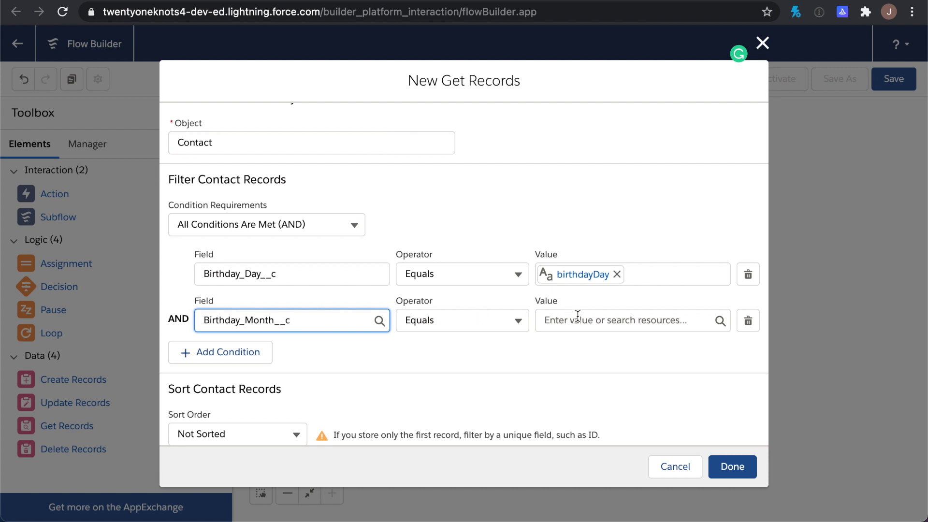
{"action": "left_click", "coordinate": [593, 322]}
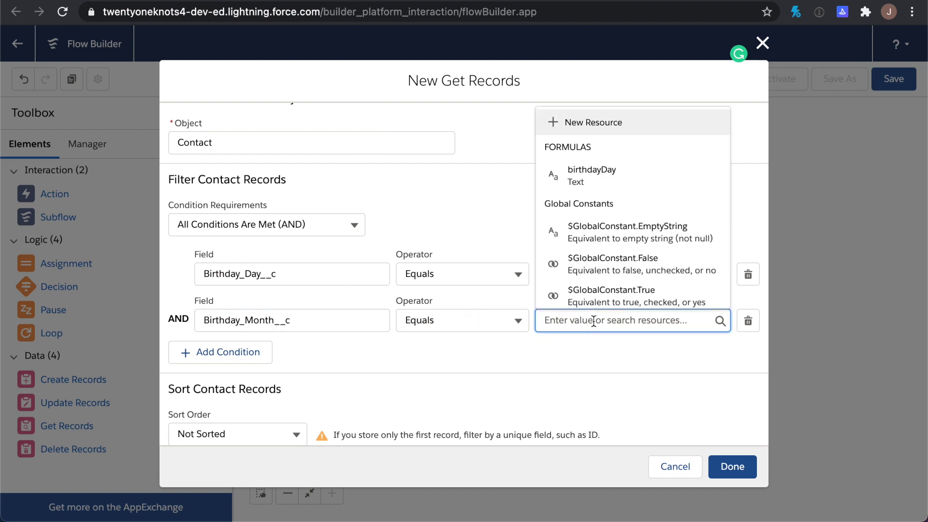
{"action": "left_click", "coordinate": [590, 119]}
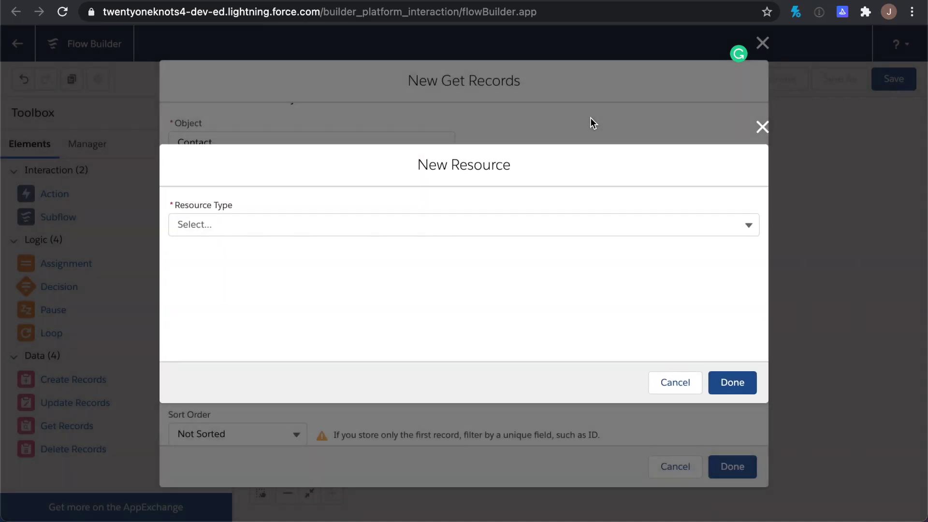
Create Text formula birthdayMonth as TEXT(MONTH(TODAY())) by pasting the day formula and swapping DAY for MONTH
{"action": "left_click", "coordinate": [324, 227]}
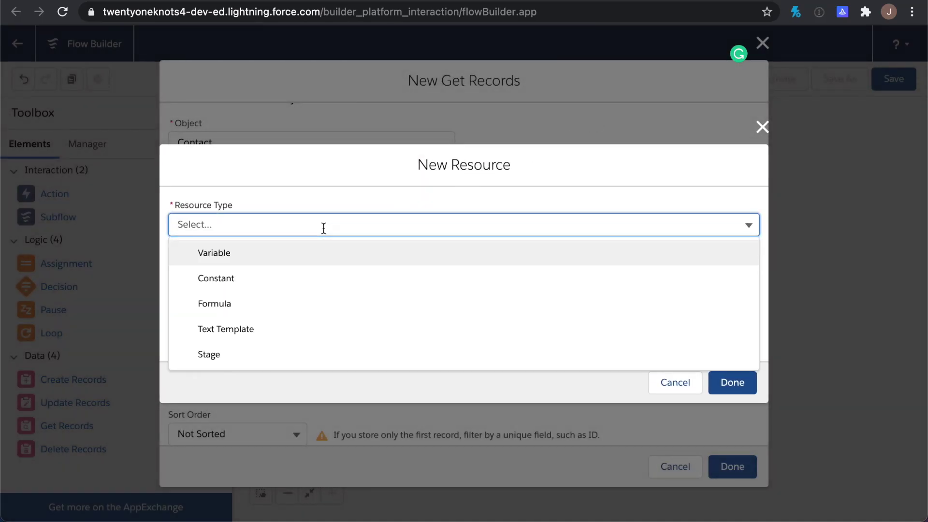
{"action": "left_click", "coordinate": [277, 304]}
{"action": "left_click", "coordinate": [237, 200]}
{"action": "type", "text": "bir"}
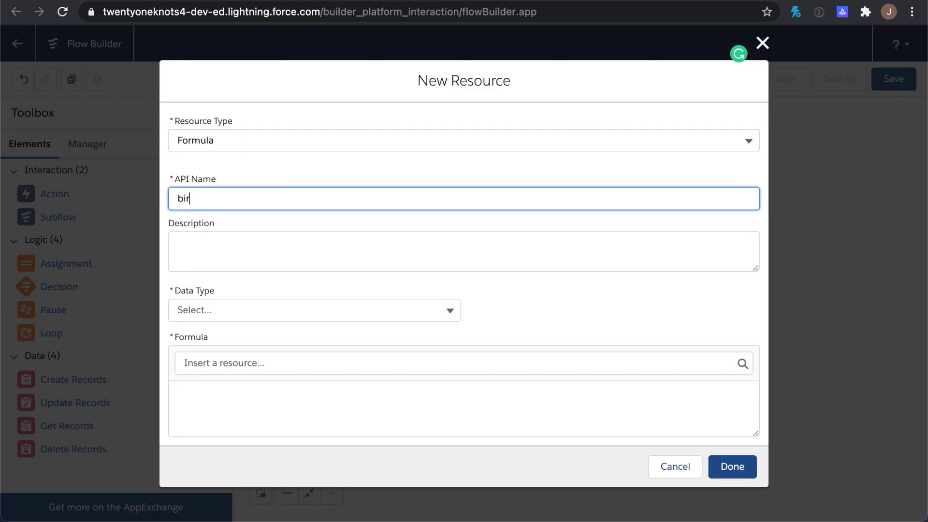
{"action": "type", "text": "thdayMonth"}
{"action": "left_click", "coordinate": [238, 315]}
{"action": "left_click", "coordinate": [238, 340]}
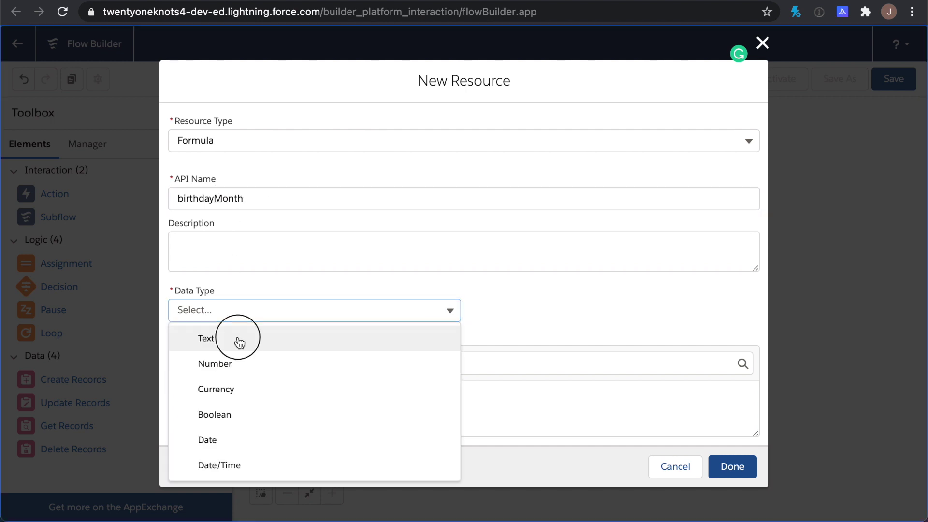
{"action": "left_click", "coordinate": [220, 387]}
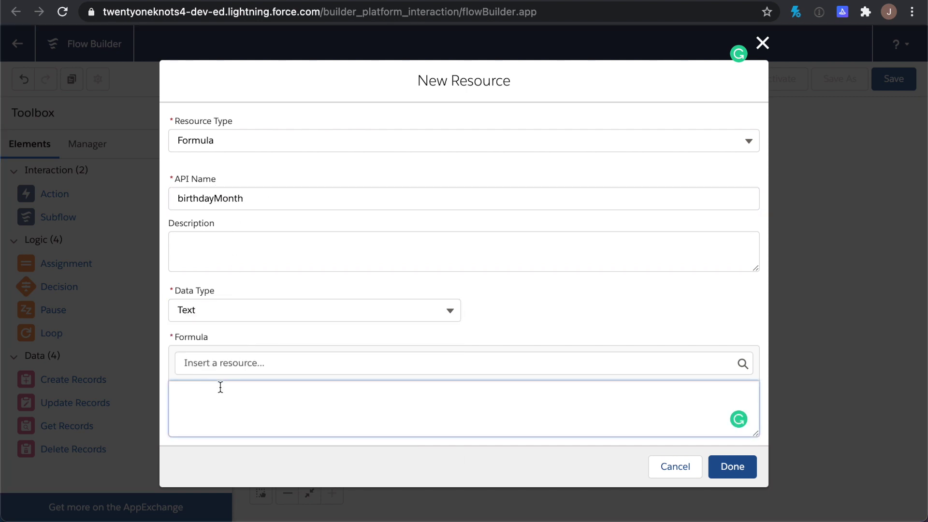
{"action": "key", "text": "super+v"}
{"action": "double_click", "coordinate": [209, 397]}
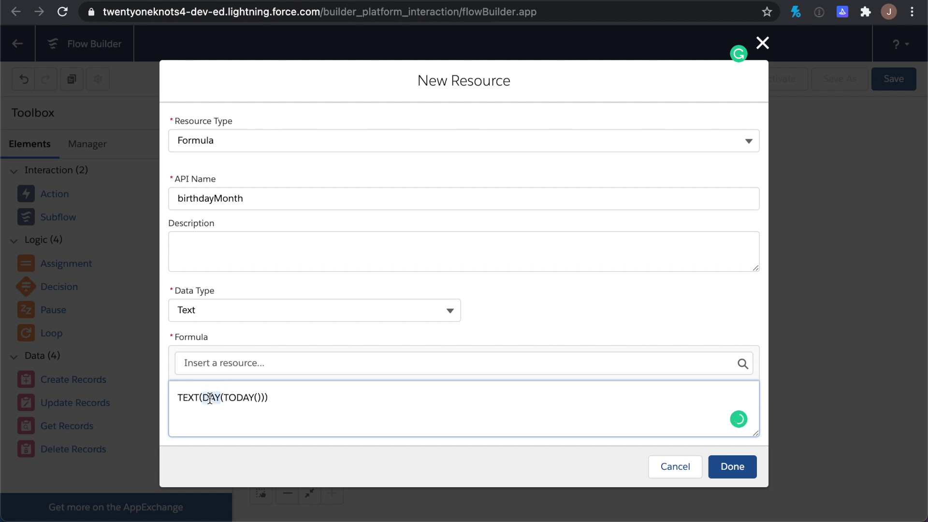
{"action": "type", "text": "MONTH"}
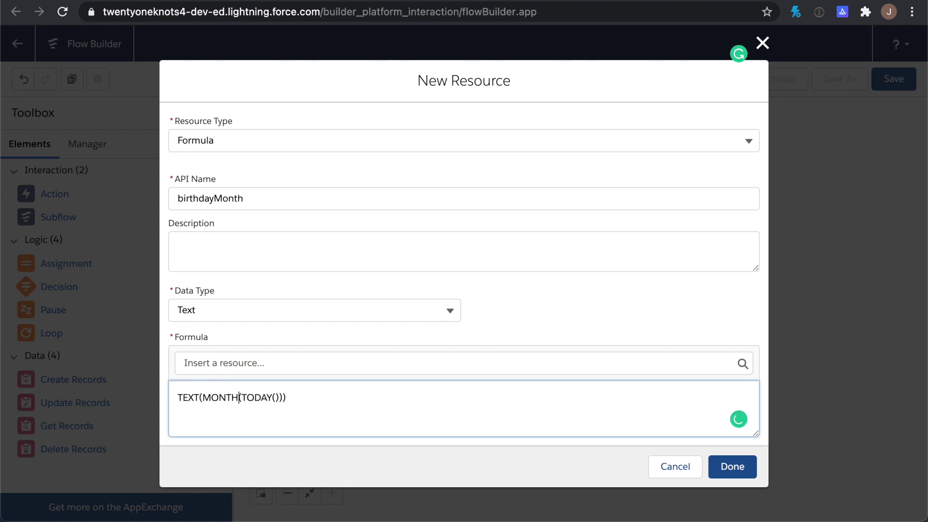
{"action": "left_click", "coordinate": [734, 470]}
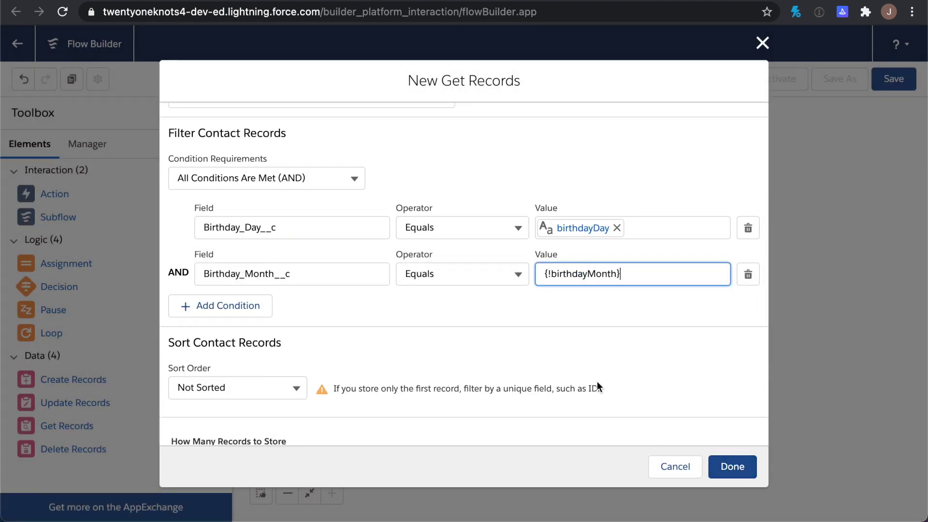
Confirm birthdayMonth as the month value and set the sort order to Ascending
{"action": "left_click", "coordinate": [609, 317]}
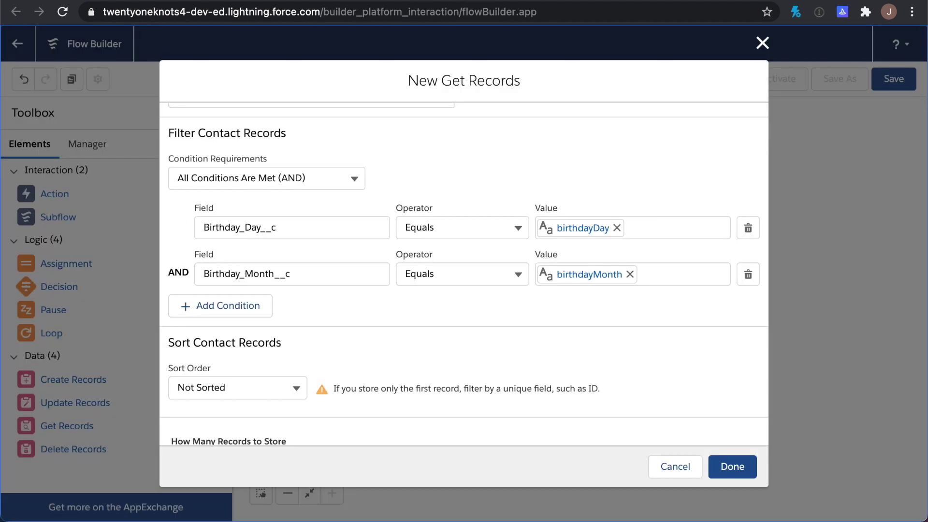
{"action": "scroll", "coordinate": [429, 318], "scroll_direction": "down", "scroll_amount": 2}
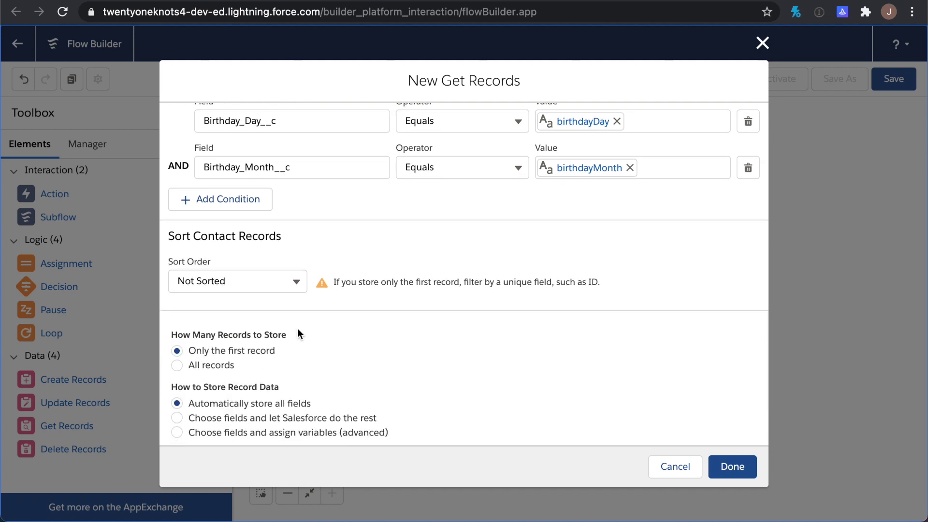
{"action": "left_click", "coordinate": [209, 281]}
{"action": "left_click", "coordinate": [219, 309]}
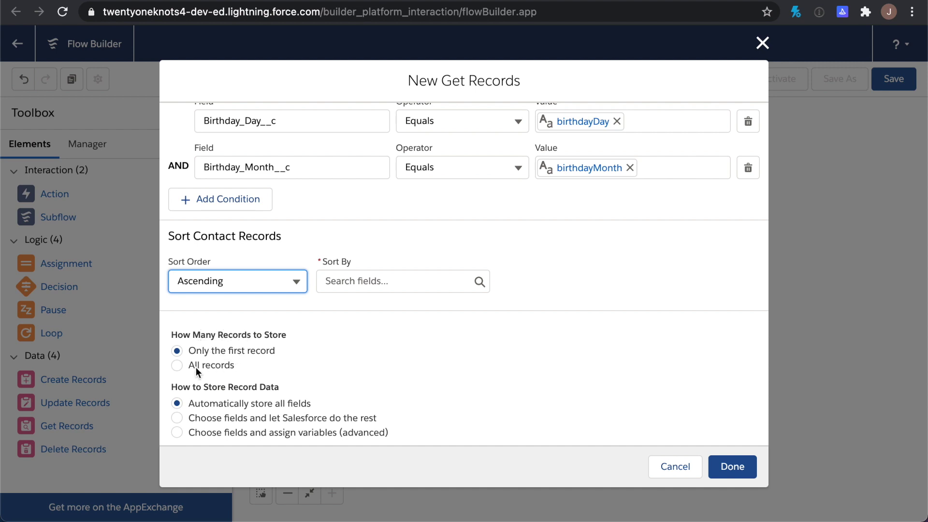
Store All records using 'Choose fields and assign variables (advanced)' into a record collection
{"action": "left_click", "coordinate": [177, 364]}
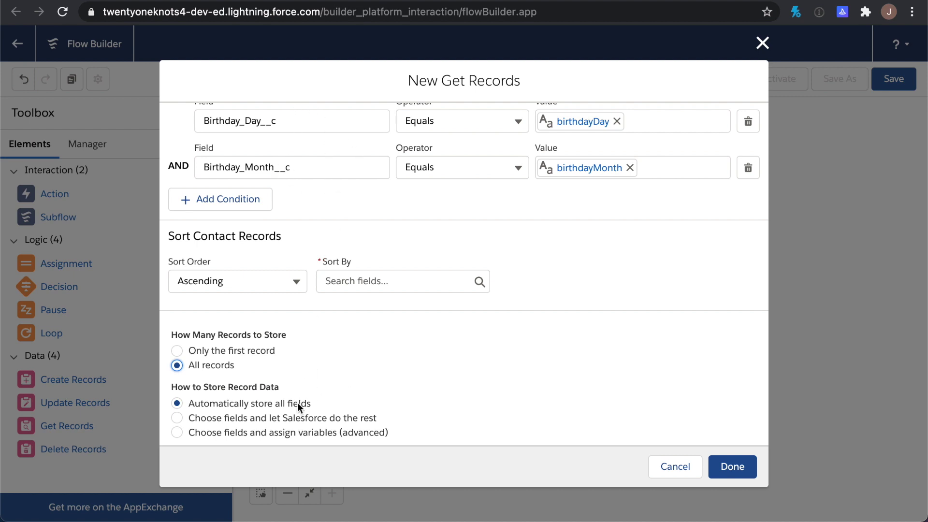
{"action": "left_click", "coordinate": [195, 433]}
{"action": "scroll", "coordinate": [196, 434], "scroll_direction": "down", "scroll_amount": 3}
{"action": "scroll", "coordinate": [195, 434], "scroll_direction": "down", "scroll_amount": 1}
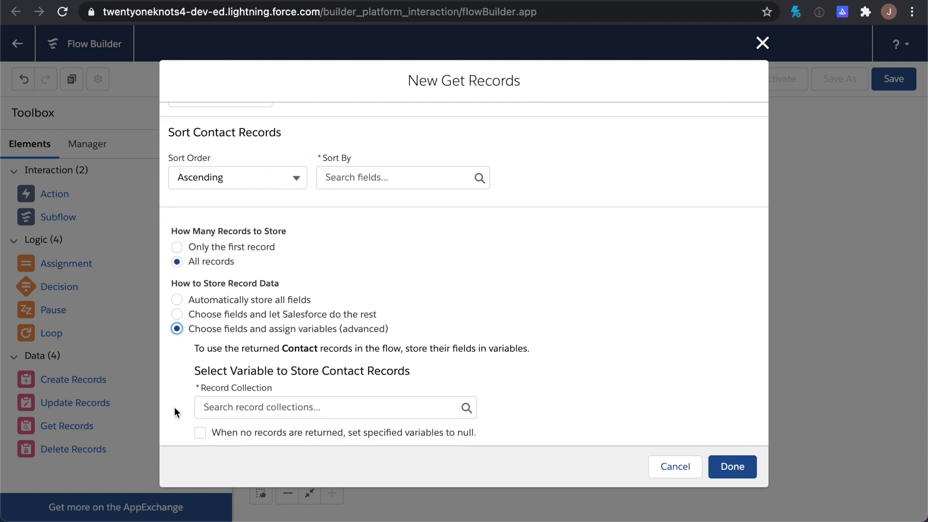
{"action": "left_click", "coordinate": [242, 409]}
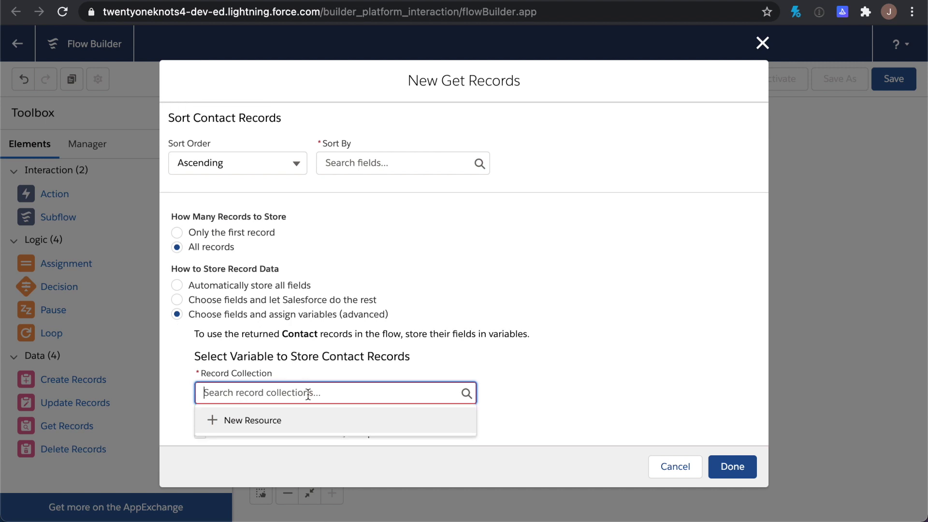
Start a new variable resource named curContacts for the record collection
{"action": "left_click", "coordinate": [277, 421]}
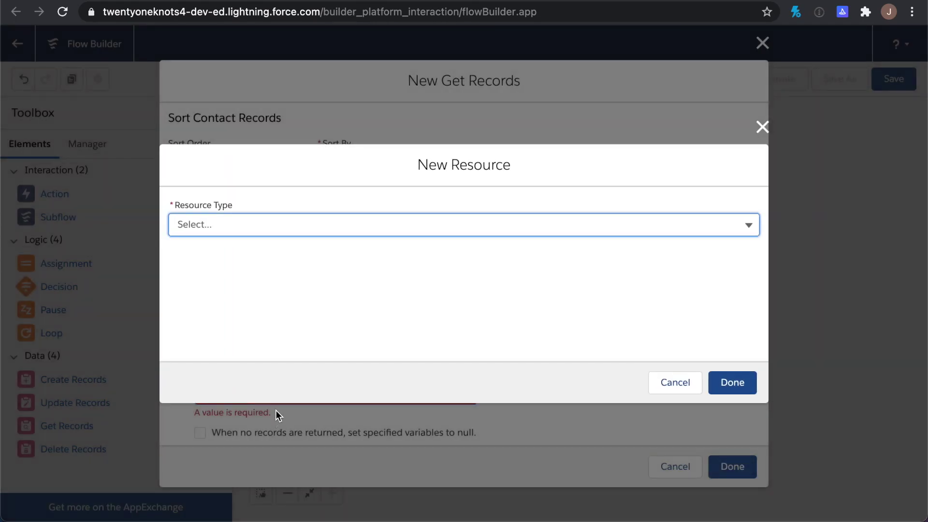
{"action": "left_click", "coordinate": [249, 224]}
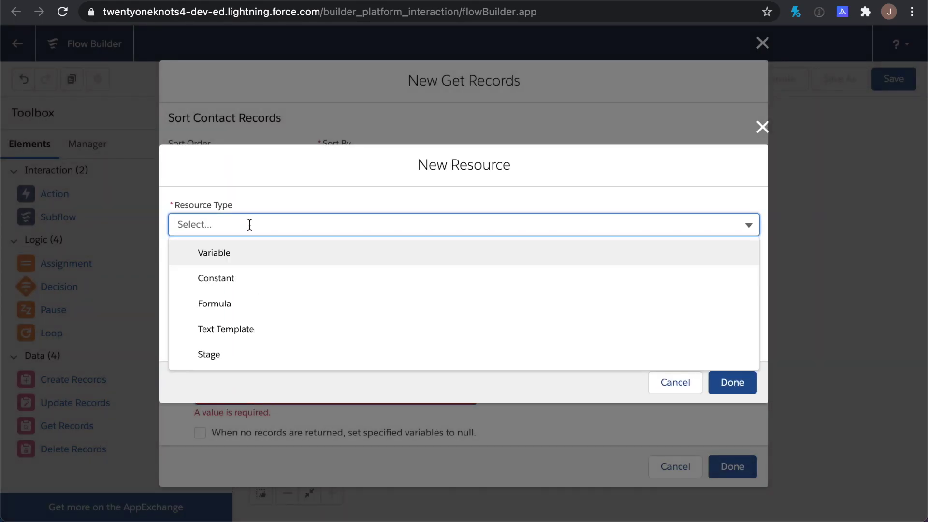
{"action": "left_click", "coordinate": [250, 261]}
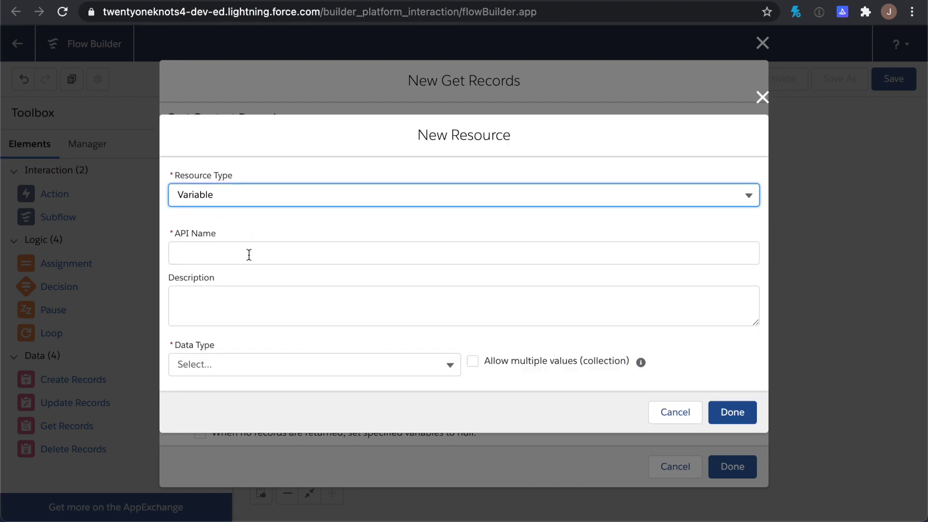
{"action": "left_click", "coordinate": [244, 256]}
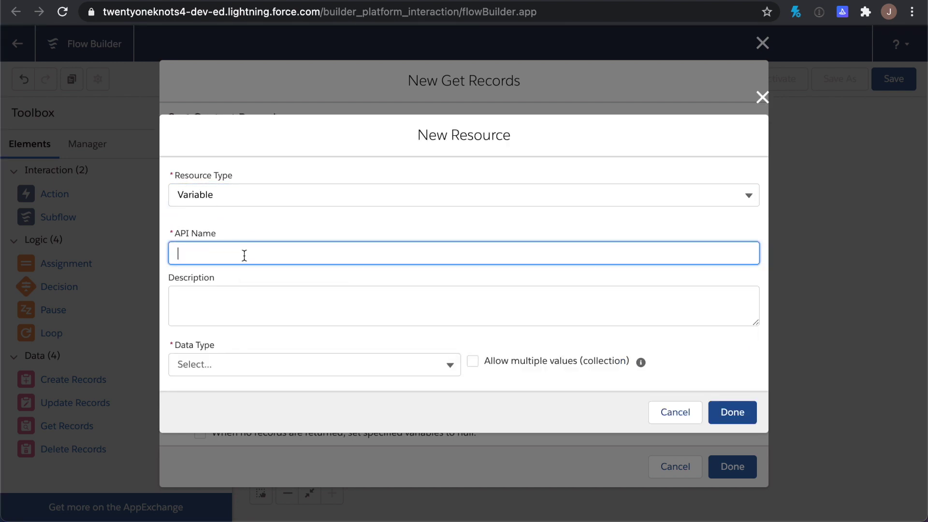
{"action": "type", "text": "curContacts"}
{"action": "left_click", "coordinate": [198, 317]}
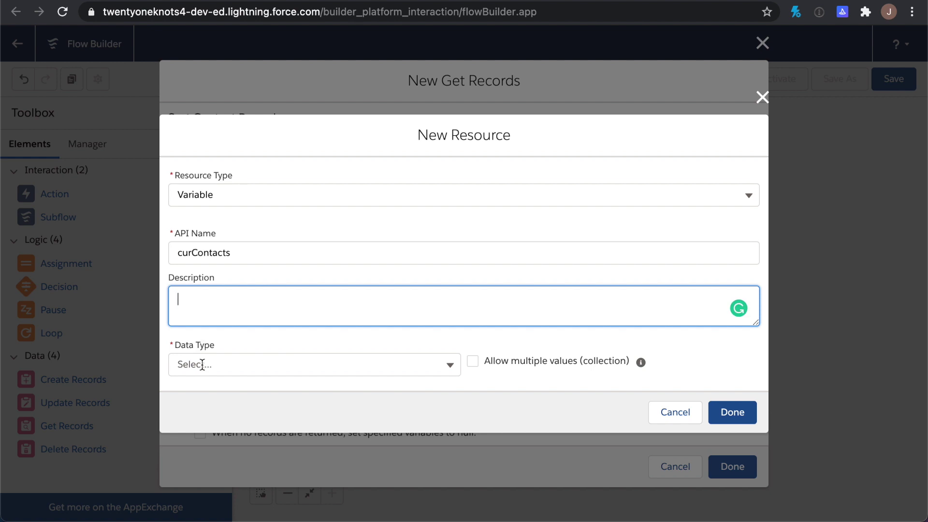
Make curContacts a multi-value Record variable of the Contact object and save it
{"action": "left_click", "coordinate": [202, 365]}
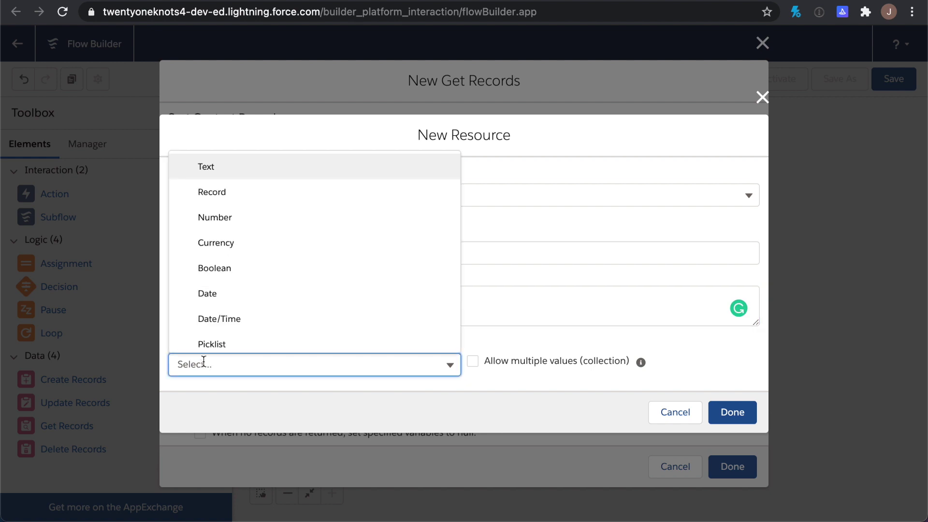
{"action": "left_click", "coordinate": [211, 192]}
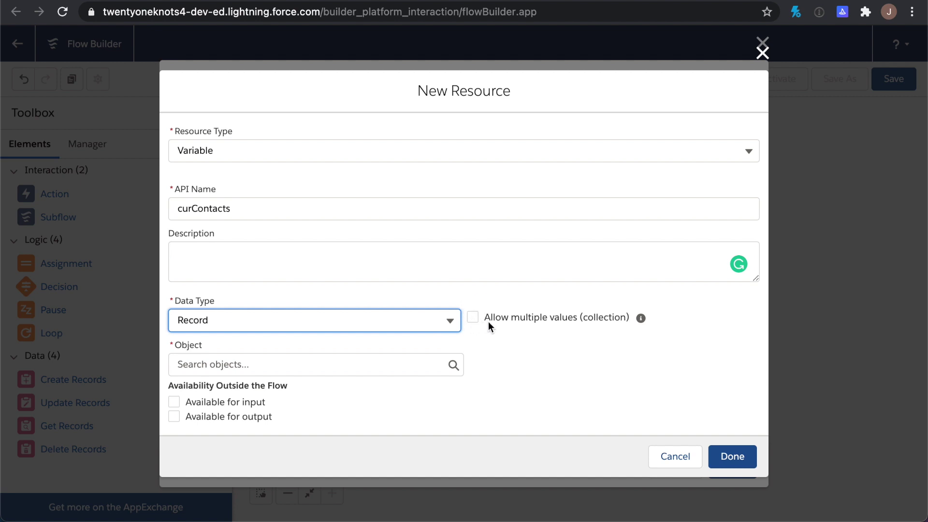
{"action": "left_click", "coordinate": [473, 318]}
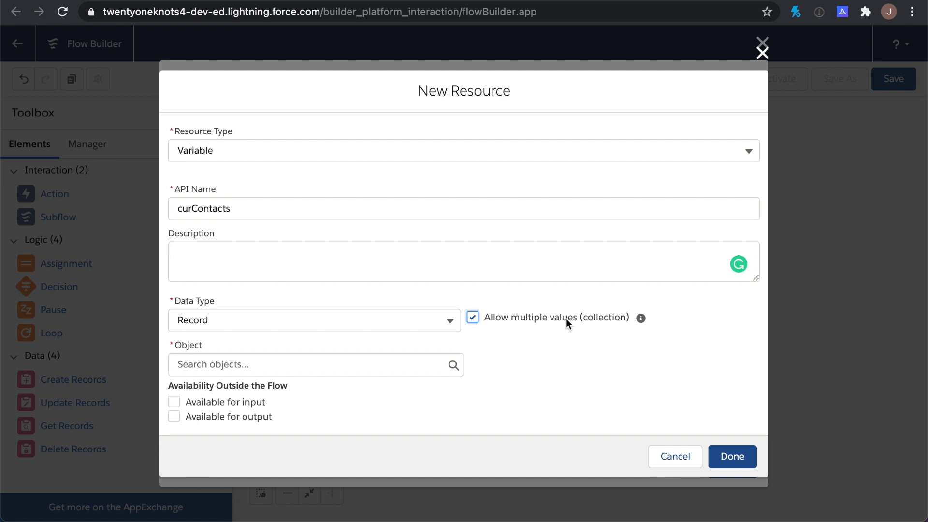
{"action": "left_click", "coordinate": [347, 366]}
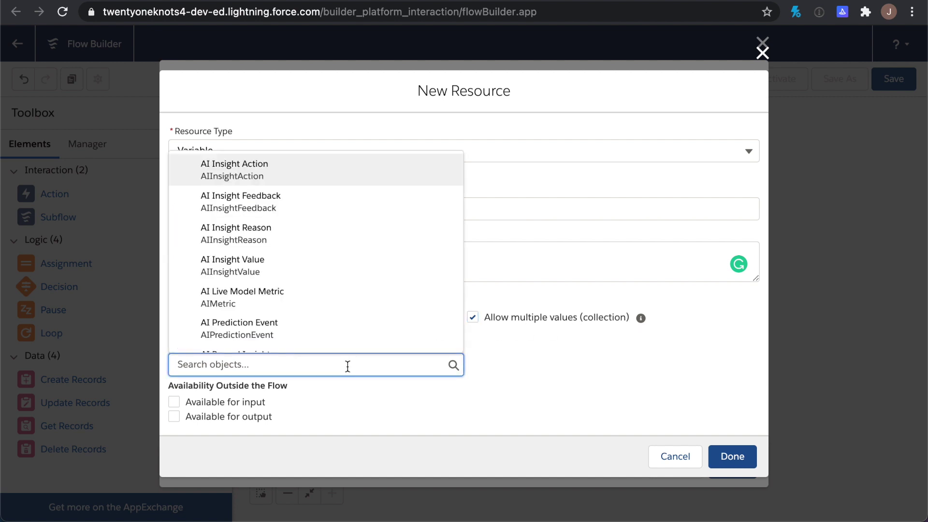
{"action": "type", "text": "contact"}
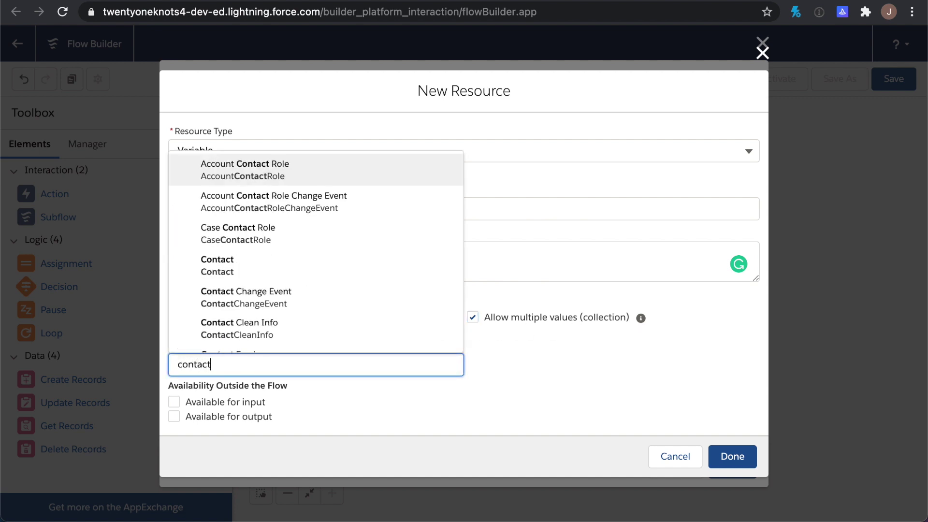
{"action": "left_click", "coordinate": [228, 261]}
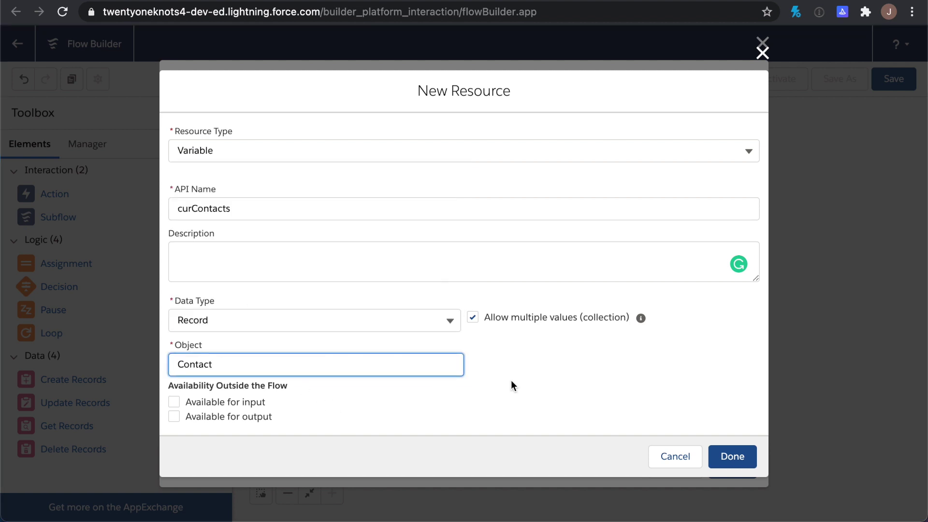
{"action": "left_click", "coordinate": [730, 455]}
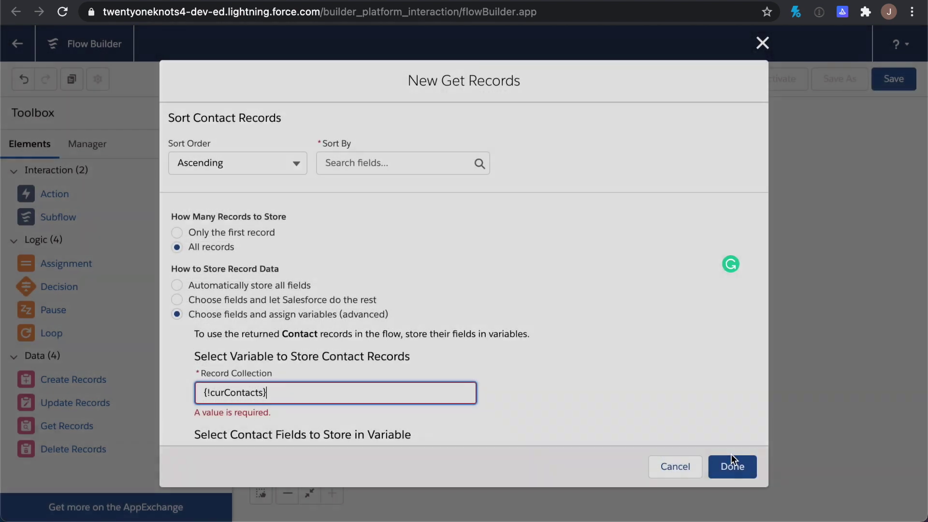
Store the Email and FirstName Contact fields in curContacts
{"action": "scroll", "coordinate": [588, 414], "scroll_direction": "down", "scroll_amount": 1}
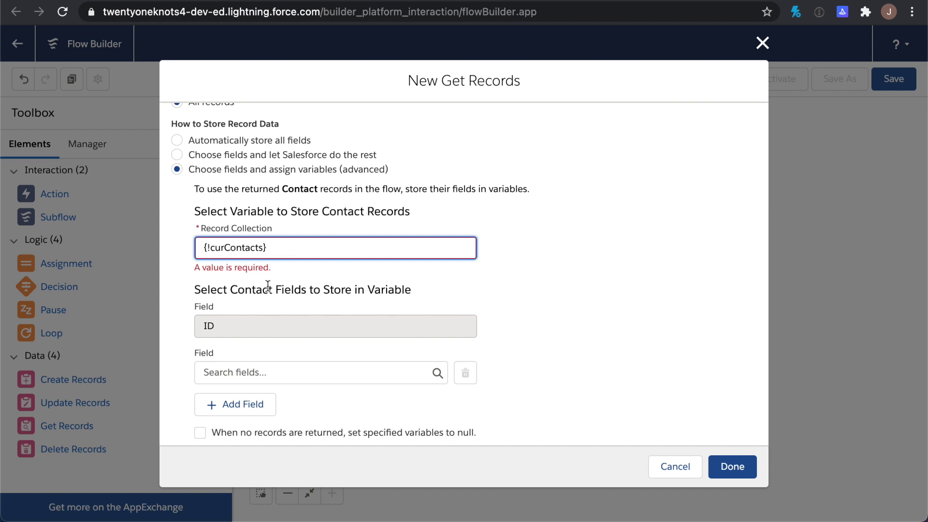
{"action": "left_click", "coordinate": [242, 371]}
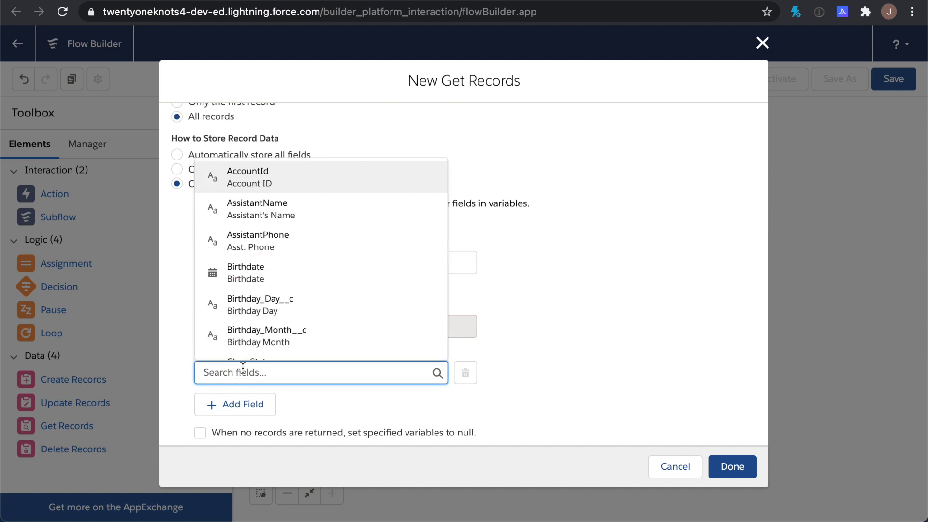
{"action": "type", "text": "emai"}
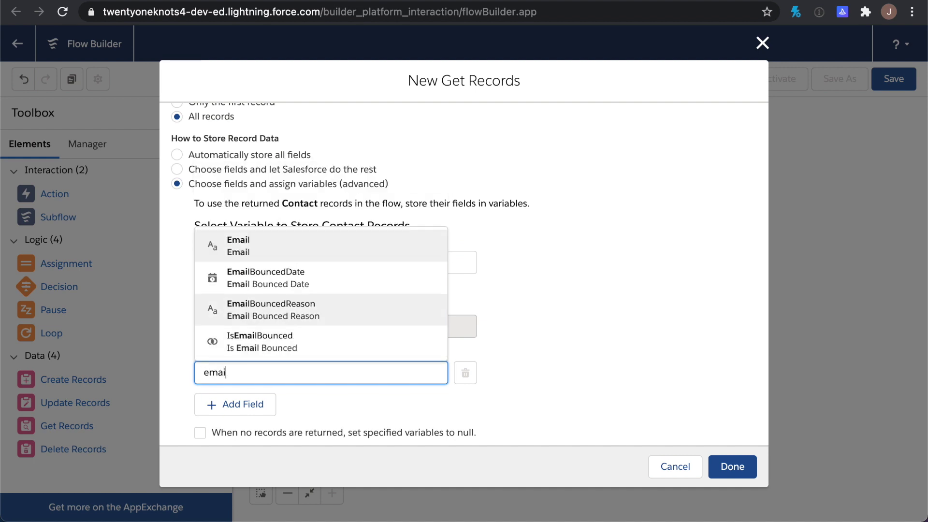
{"action": "left_click", "coordinate": [242, 242]}
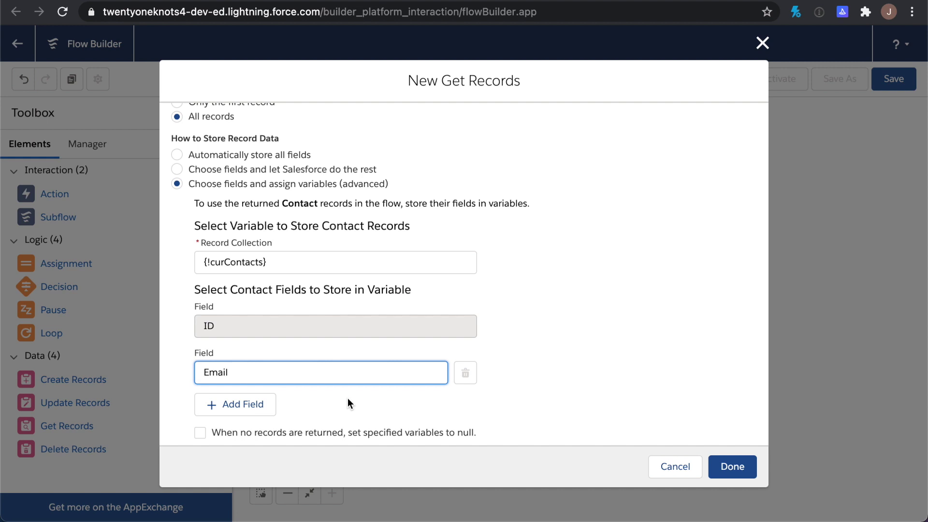
{"action": "left_click", "coordinate": [223, 405]}
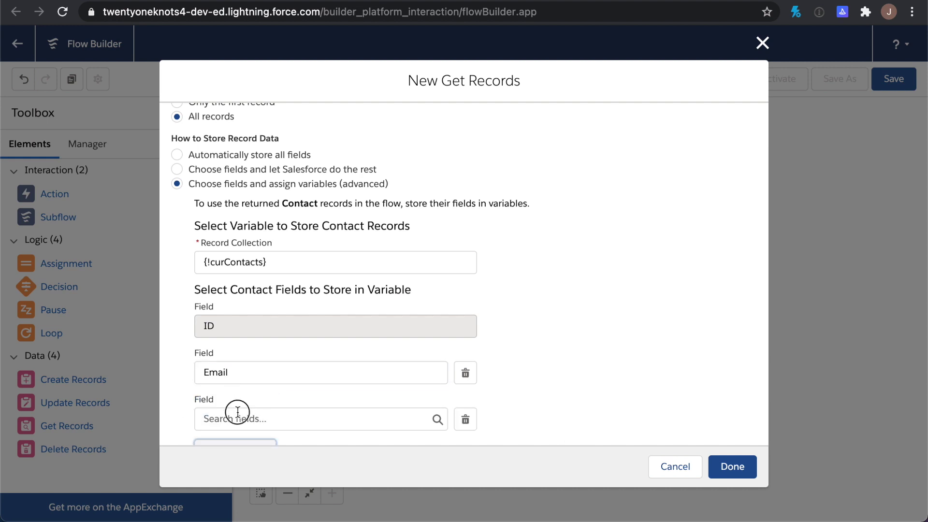
{"action": "left_click", "coordinate": [237, 411]}
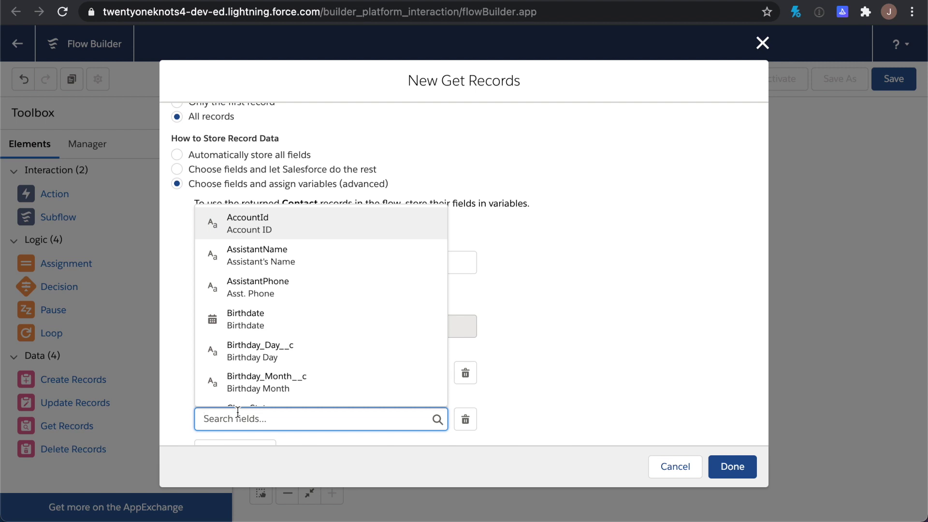
{"action": "type", "text": "fir"}
{"action": "left_click", "coordinate": [274, 397]}
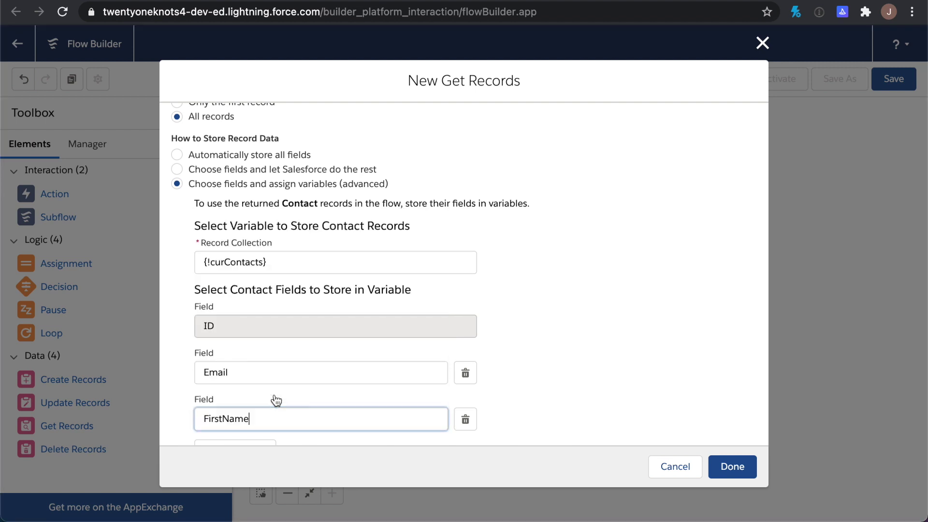
Add LastName and Birthdate as further stored Contact fields
{"action": "scroll", "coordinate": [273, 398], "scroll_direction": "down", "scroll_amount": 2}
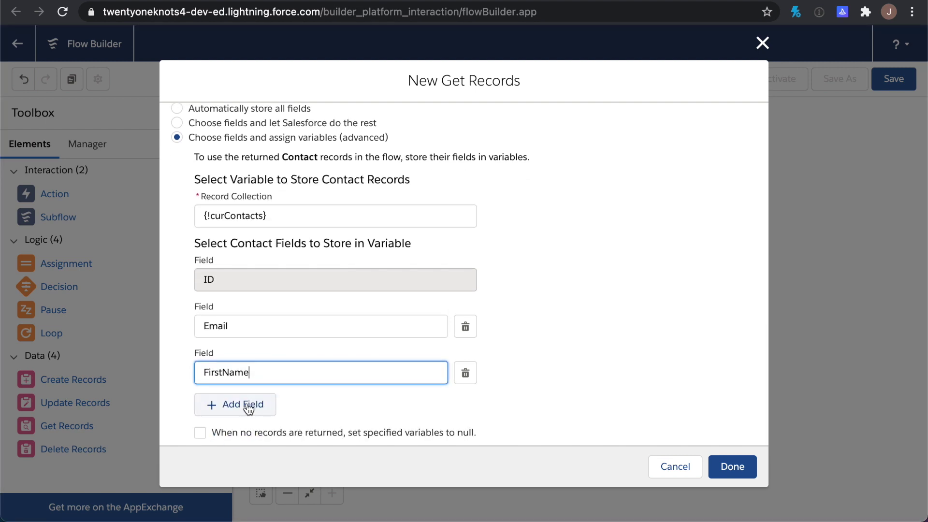
{"action": "left_click", "coordinate": [248, 409]}
{"action": "scroll", "coordinate": [246, 402], "scroll_direction": "down", "scroll_amount": 2}
{"action": "left_click", "coordinate": [242, 373]}
{"action": "type", "text": "last"}
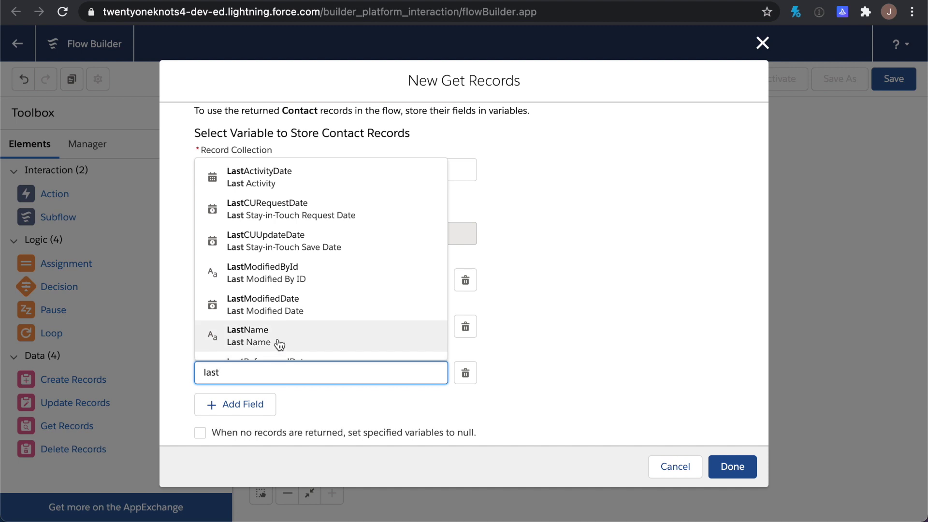
{"action": "left_click", "coordinate": [277, 341]}
{"action": "left_click", "coordinate": [232, 404]}
{"action": "left_click", "coordinate": [234, 386]}
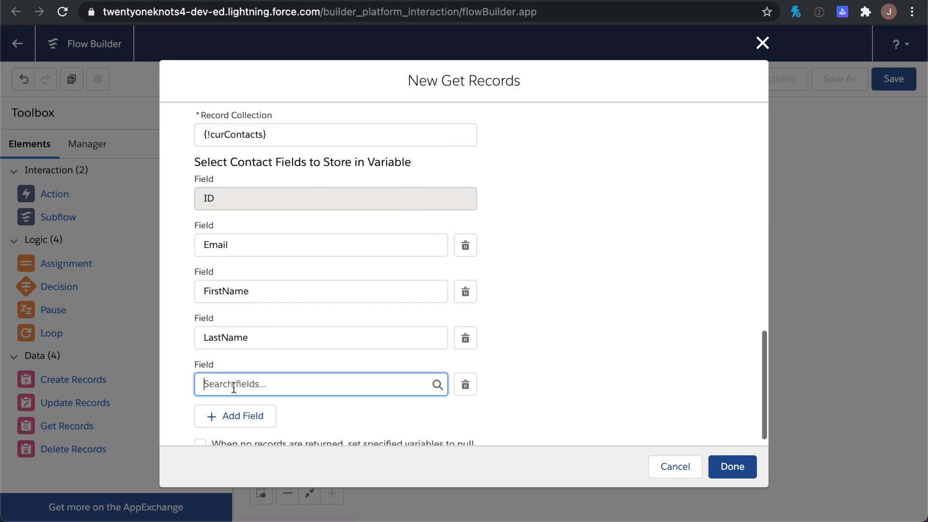
{"action": "type", "text": "birth"}
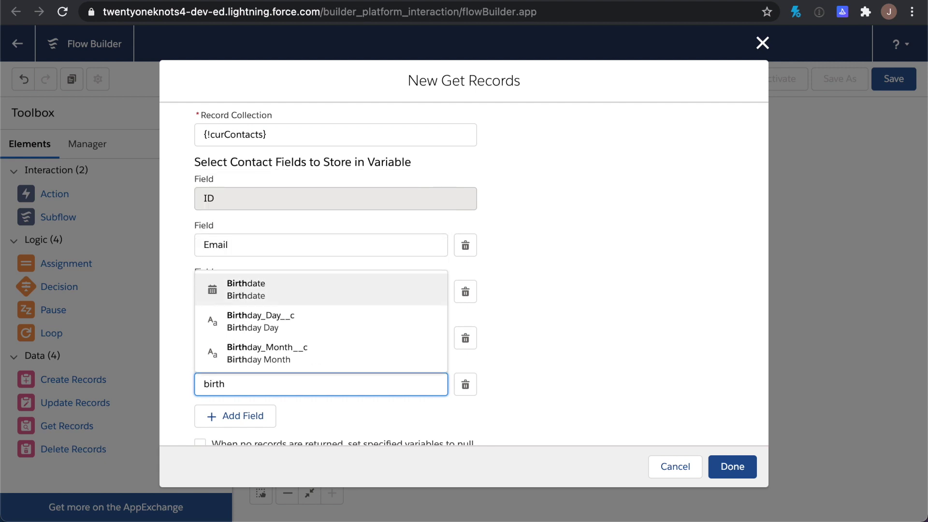
{"action": "left_click", "coordinate": [258, 290]}
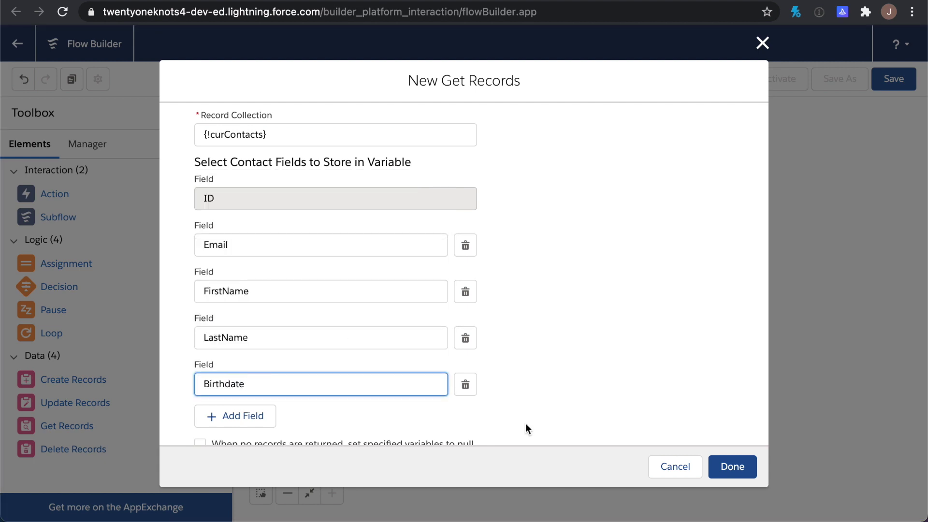
{"action": "scroll", "coordinate": [526, 422], "scroll_direction": "down", "scroll_amount": 1}
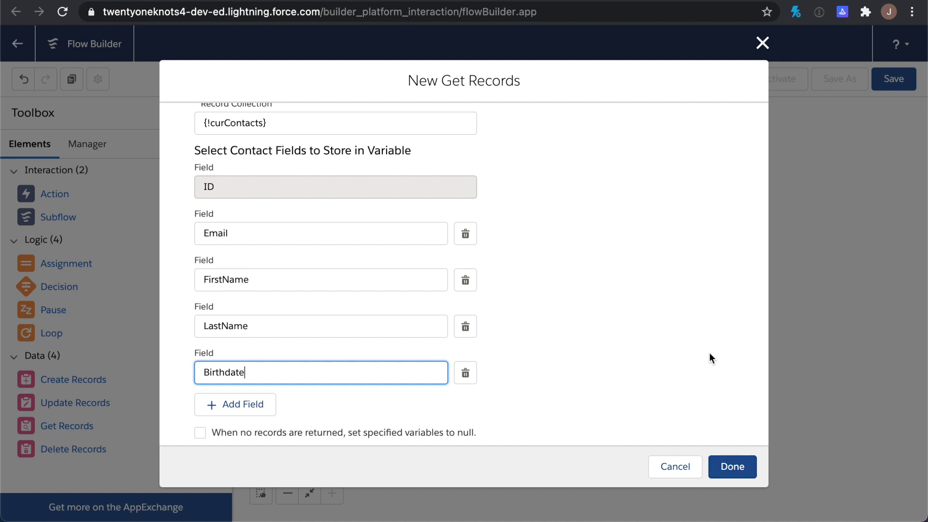
{"action": "scroll", "coordinate": [709, 358], "scroll_direction": "up", "scroll_amount": 2}
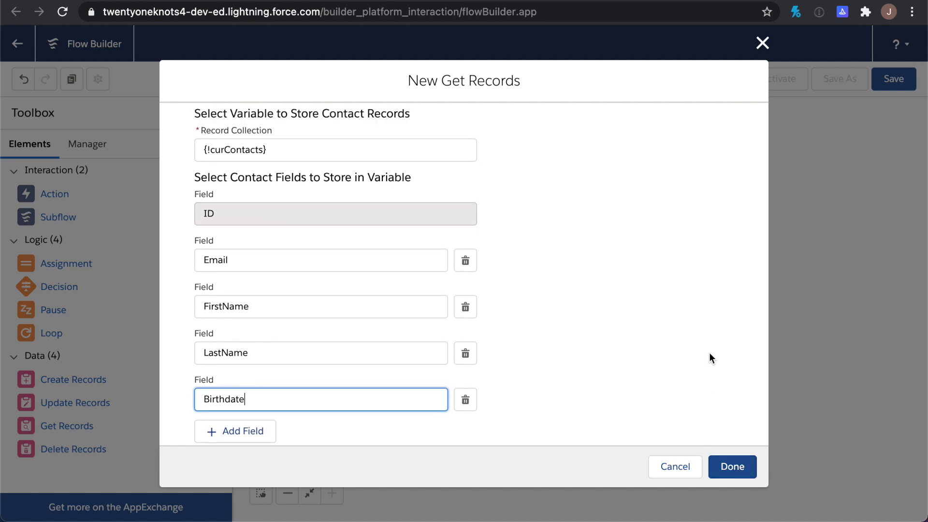
{"action": "scroll", "coordinate": [709, 355], "scroll_direction": "up", "scroll_amount": 3}
{"action": "scroll", "coordinate": [709, 357], "scroll_direction": "up", "scroll_amount": 8}
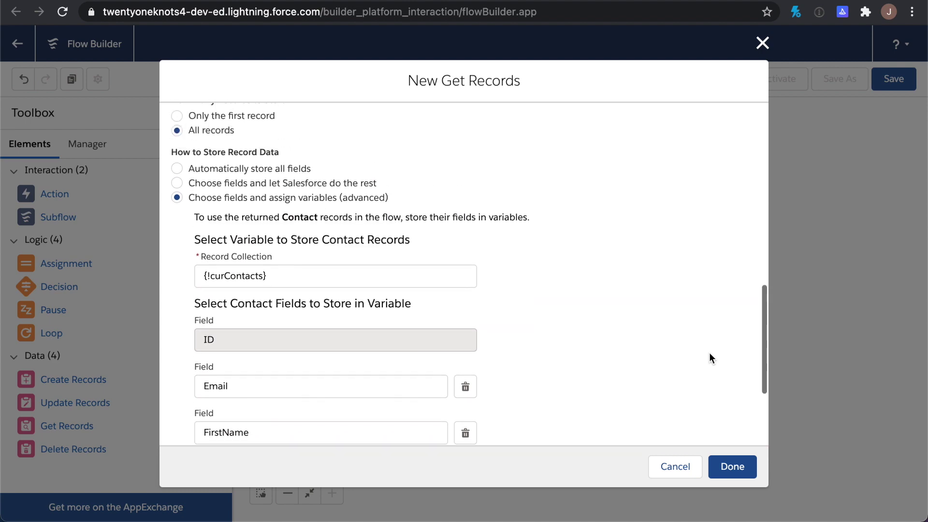
{"action": "scroll", "coordinate": [708, 357], "scroll_direction": "down", "scroll_amount": 15}
Fix the missing sort field by sorting on Id, then save Retrieve Multiple Birthday Contacts to the canvas
{"action": "left_click", "coordinate": [732, 464]}
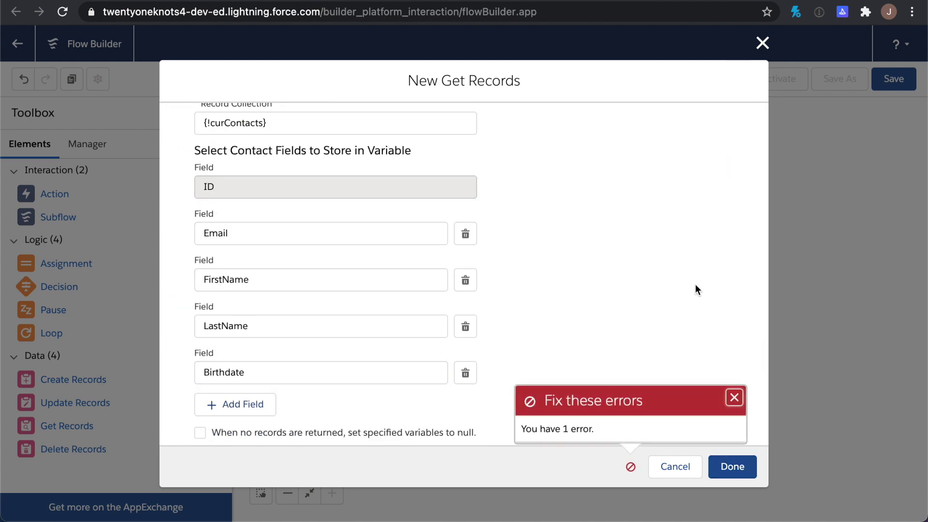
{"action": "scroll", "coordinate": [695, 285], "scroll_direction": "up", "scroll_amount": 10}
{"action": "scroll", "coordinate": [695, 284], "scroll_direction": "up", "scroll_amount": 1}
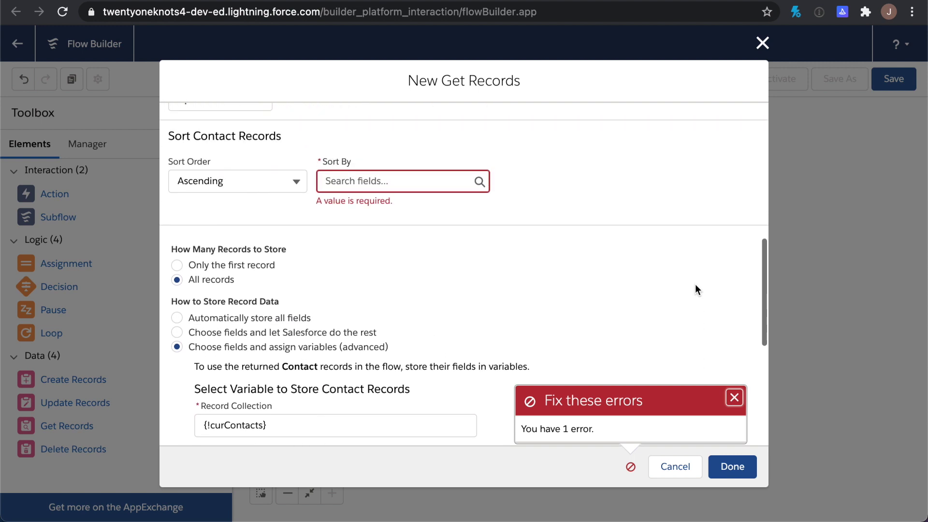
{"action": "scroll", "coordinate": [695, 284], "scroll_direction": "up", "scroll_amount": 1}
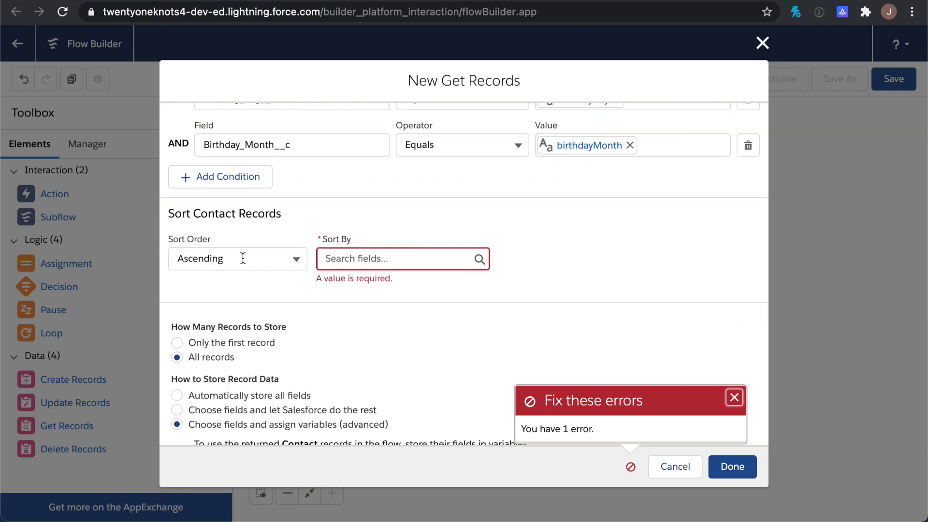
{"action": "left_click", "coordinate": [353, 258]}
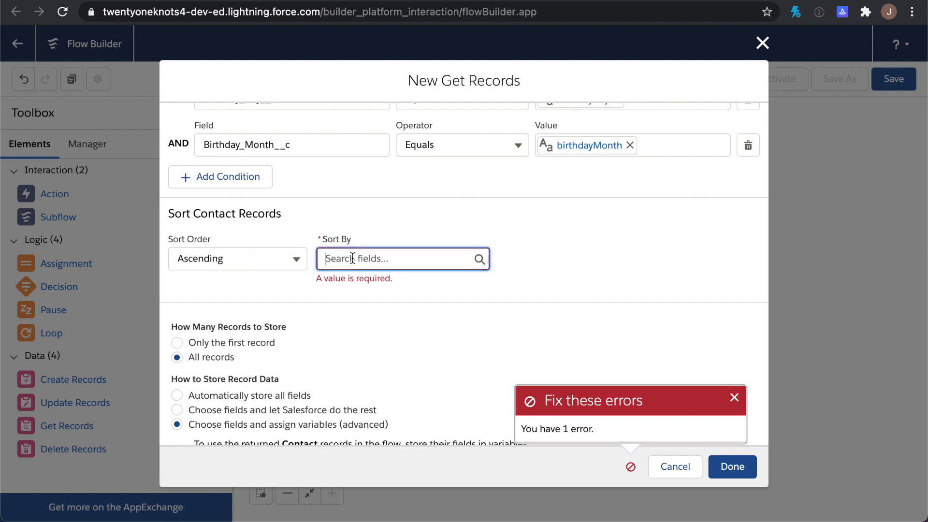
{"action": "scroll", "coordinate": [415, 379], "scroll_direction": "down", "scroll_amount": 10}
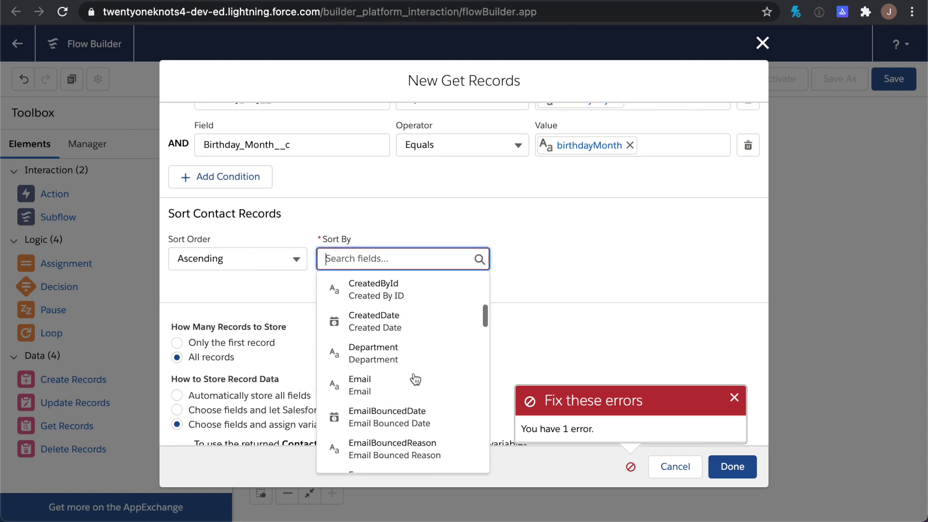
{"action": "scroll", "coordinate": [409, 358], "scroll_direction": "up", "scroll_amount": 1}
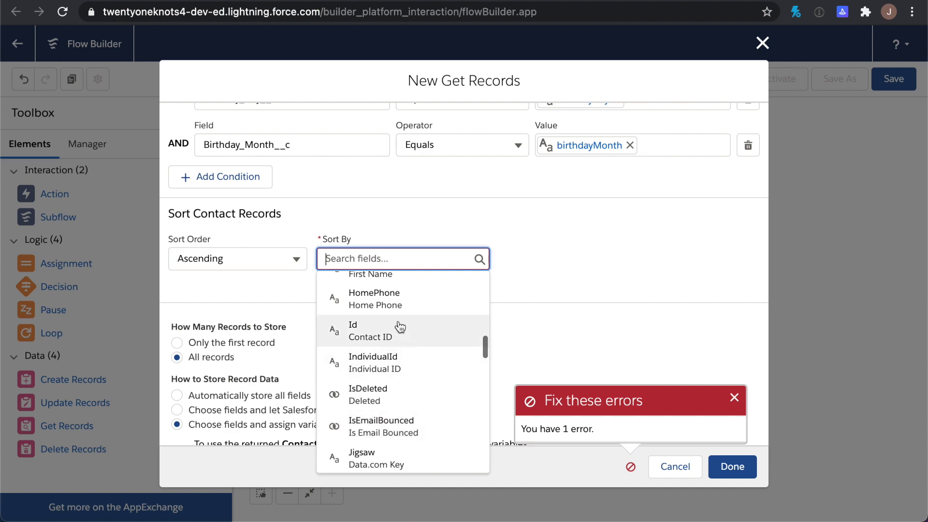
{"action": "left_click", "coordinate": [399, 323]}
{"action": "left_click", "coordinate": [735, 466]}
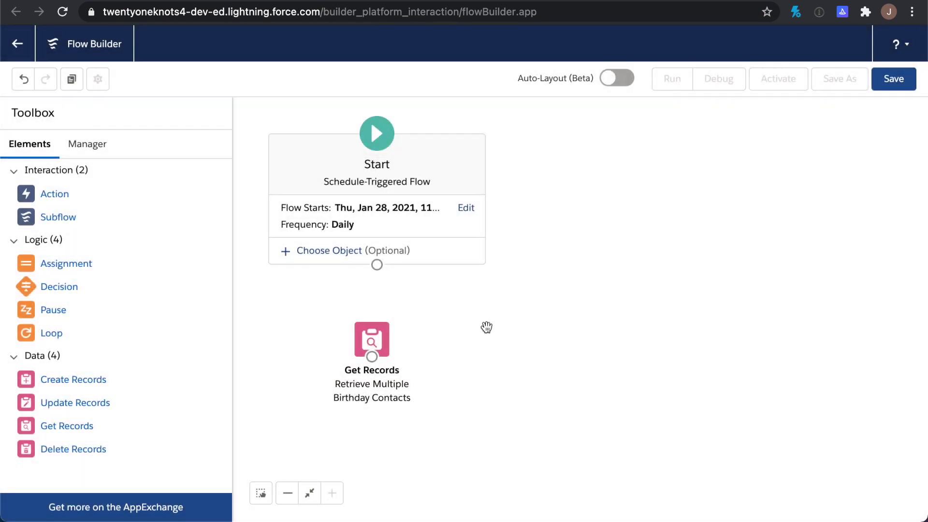
Connect Start to the Retrieve Multiple Birthday Contacts element with a connector
{"action": "left_click", "coordinate": [375, 337]}
{"action": "left_click_drag", "start_coordinate": [374, 335], "coordinate": [378, 334]}
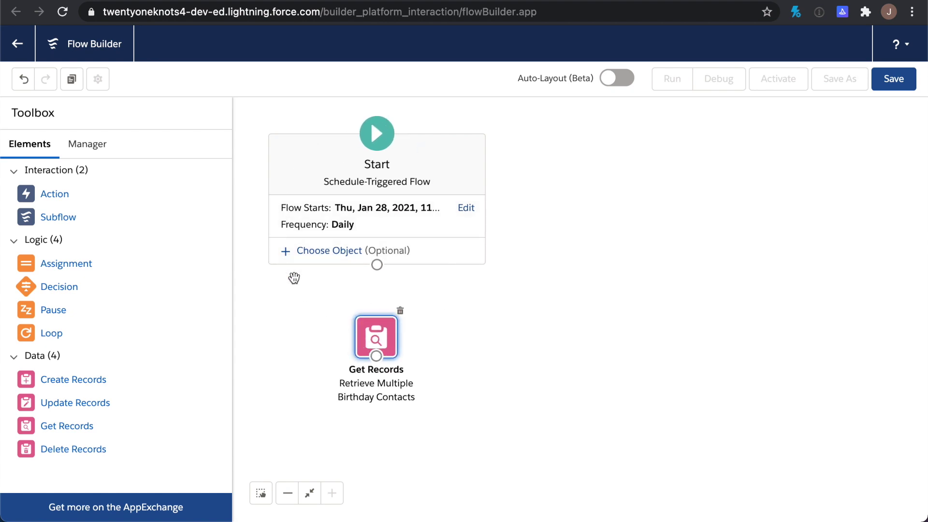
{"action": "left_click_drag", "start_coordinate": [380, 266], "coordinate": [383, 337]}
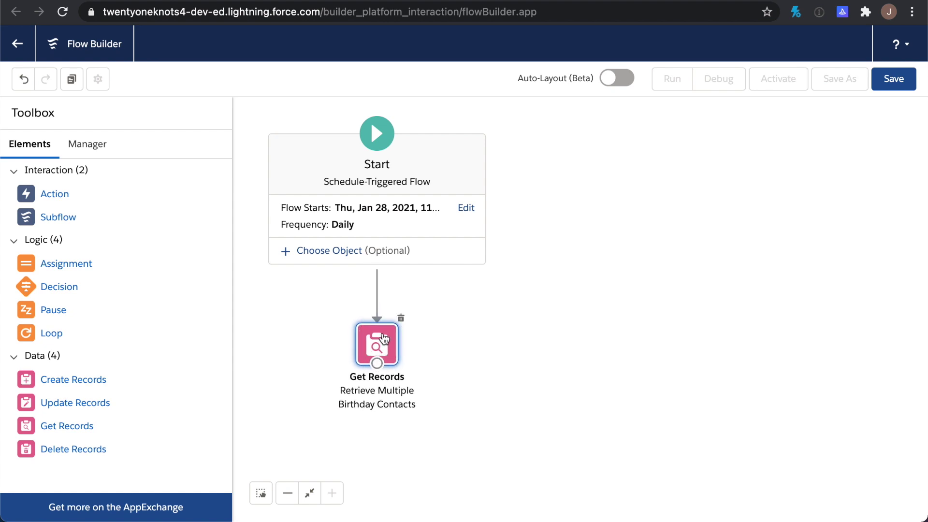
{"action": "scroll", "coordinate": [305, 317], "scroll_direction": "down", "scroll_amount": 1}
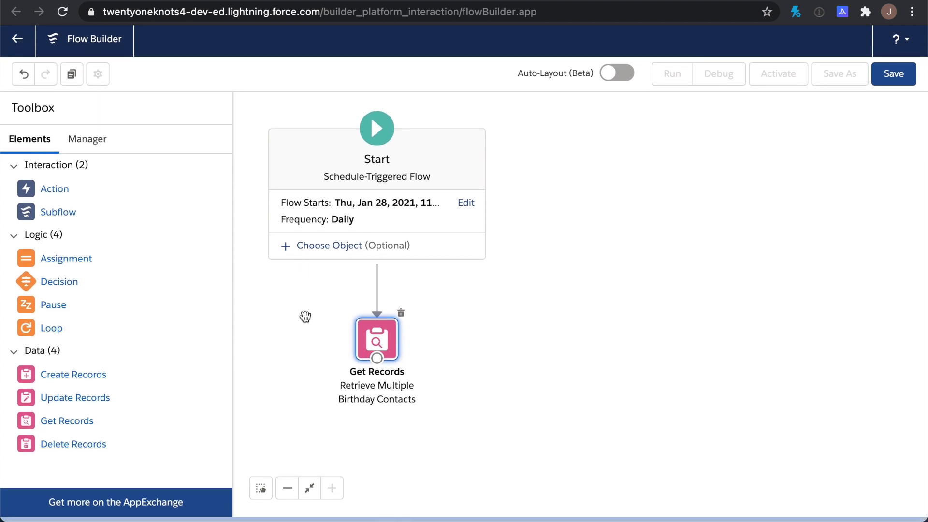
{"action": "scroll", "coordinate": [305, 316], "scroll_direction": "up", "scroll_amount": 1}
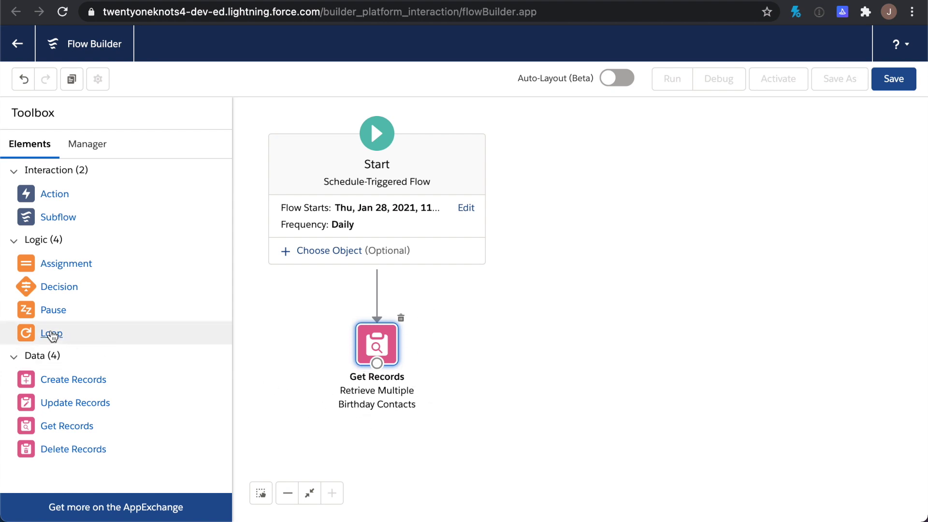
Add a Loop labelled 'Loop through Contacts' described 'Process each contact and generate an email'
{"action": "left_click_drag", "start_coordinate": [46, 335], "coordinate": [360, 428]}
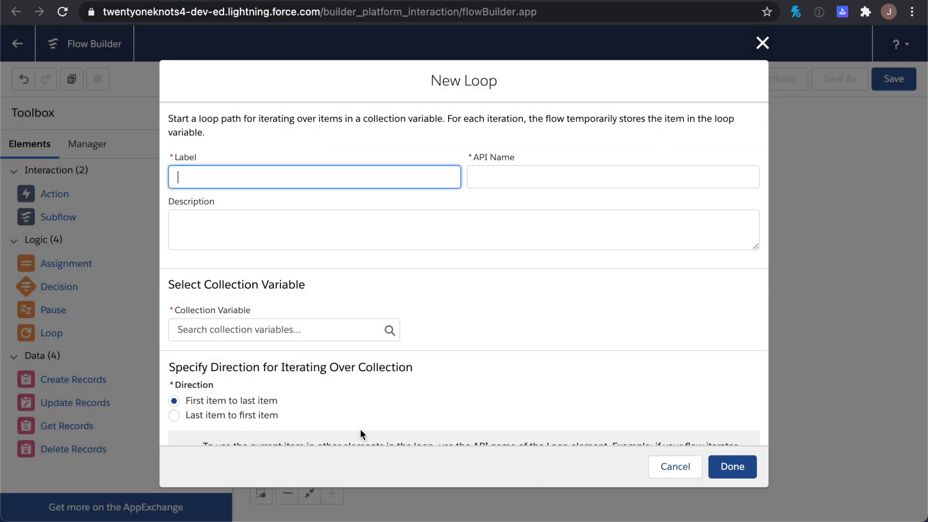
{"action": "type", "text": "Loop through"}
{"action": "type", "text": "Contacts"}
{"action": "key", "text": "Tab"}
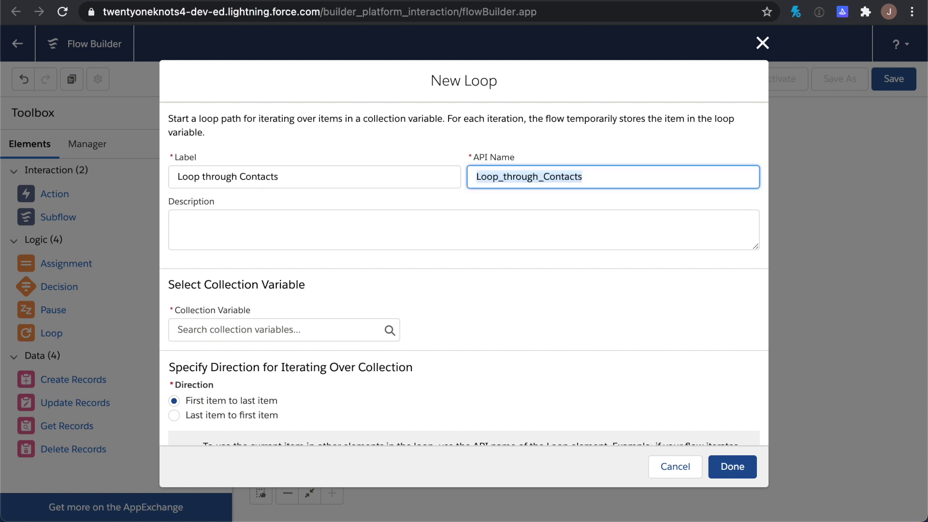
{"action": "key", "text": "Tab"}
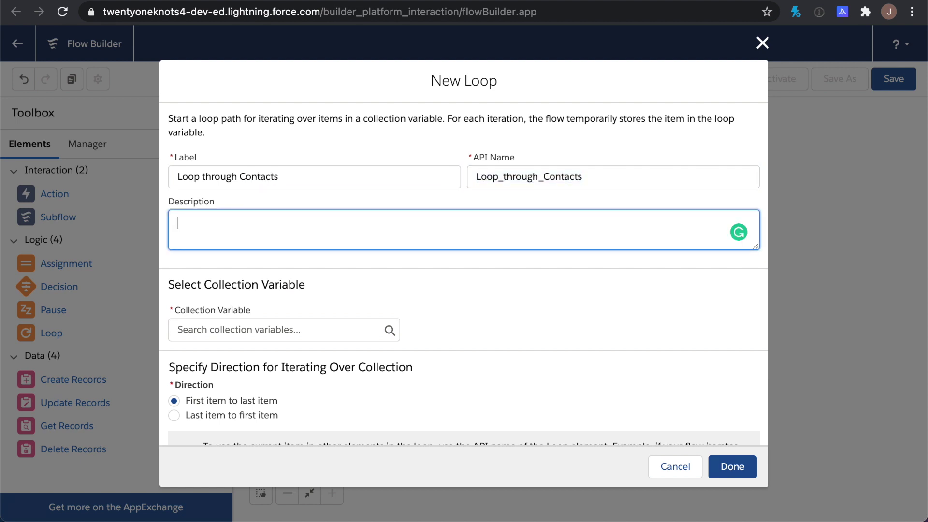
{"action": "type", "text": "Process each contact a"}
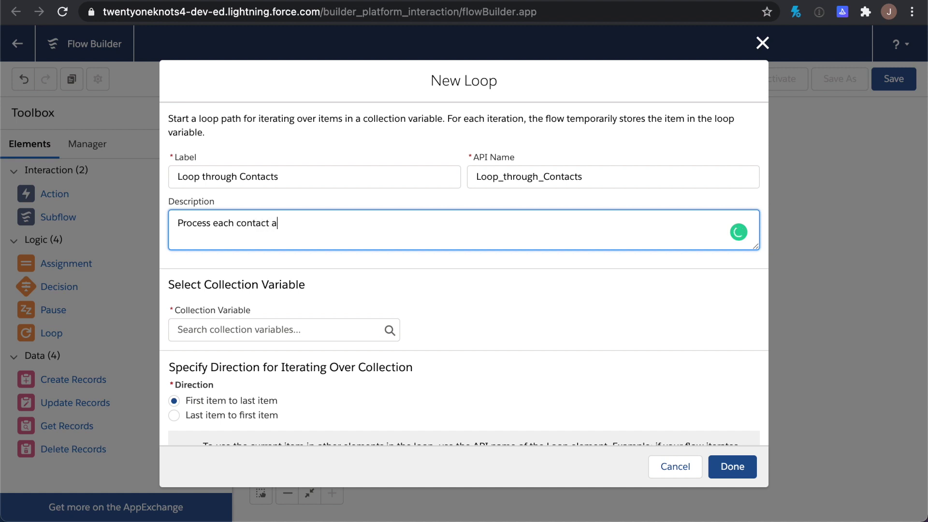
{"action": "type", "text": "nd"}
{"action": "key", "text": "BackSpace"}
{"action": "type", "text": "nd generate an emai"}
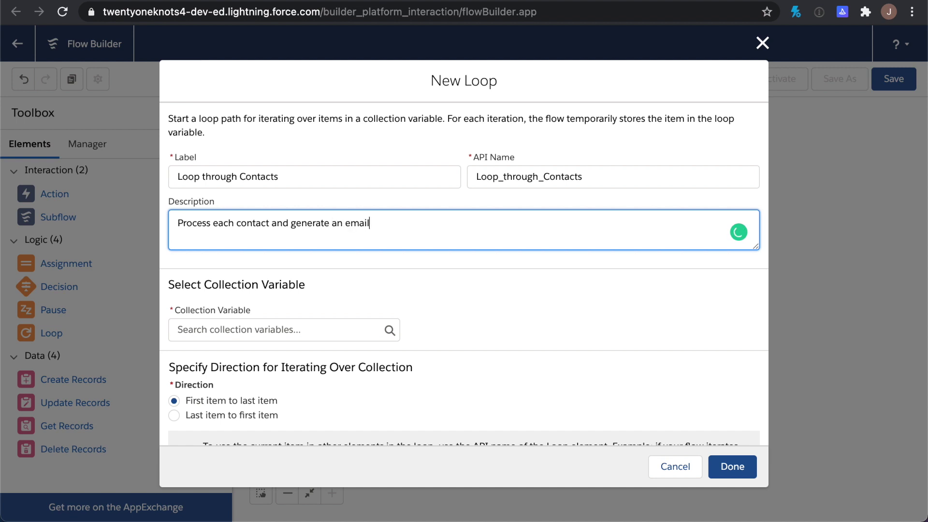
{"action": "type", "text": "l"}
Set the loop's collection variable to curContacts and save the loop
{"action": "scroll", "coordinate": [256, 308], "scroll_direction": "down", "scroll_amount": 2}
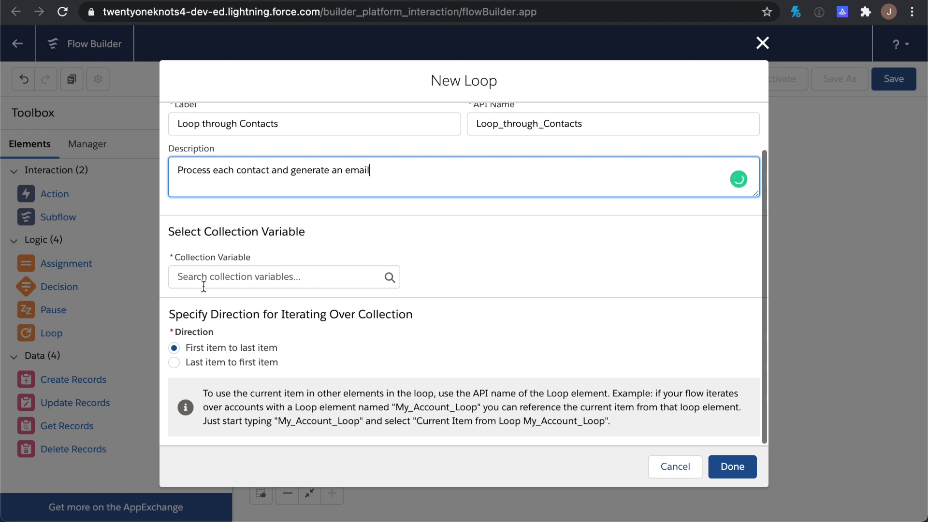
{"action": "left_click", "coordinate": [219, 275]}
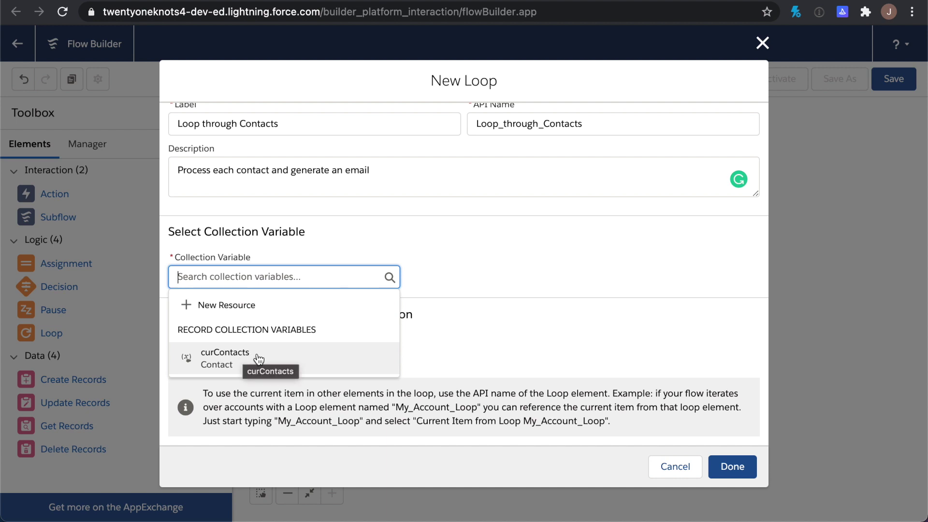
{"action": "left_click", "coordinate": [256, 356]}
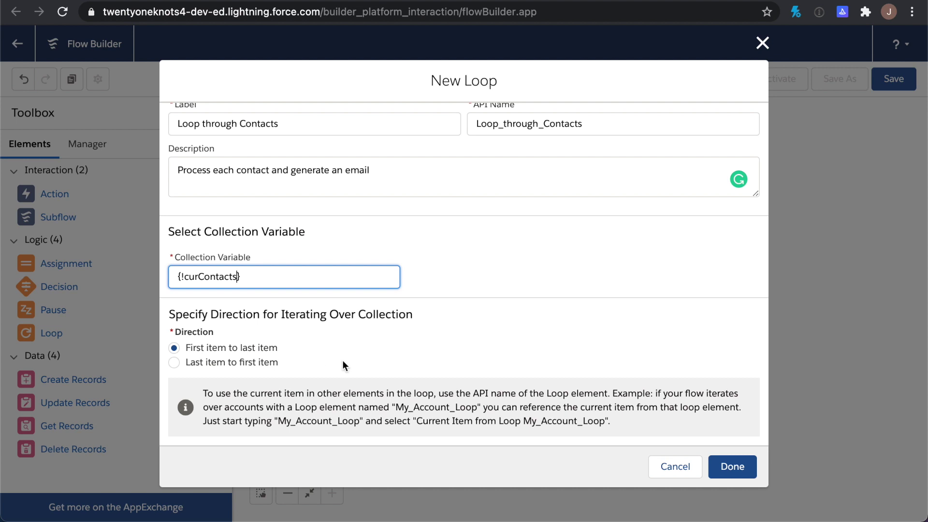
{"action": "left_click", "coordinate": [383, 366]}
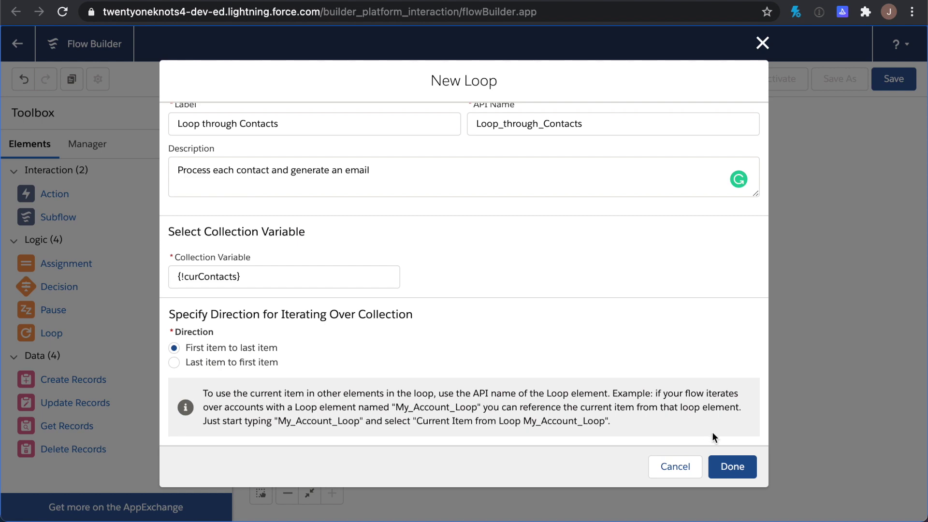
{"action": "left_click", "coordinate": [733, 467]}
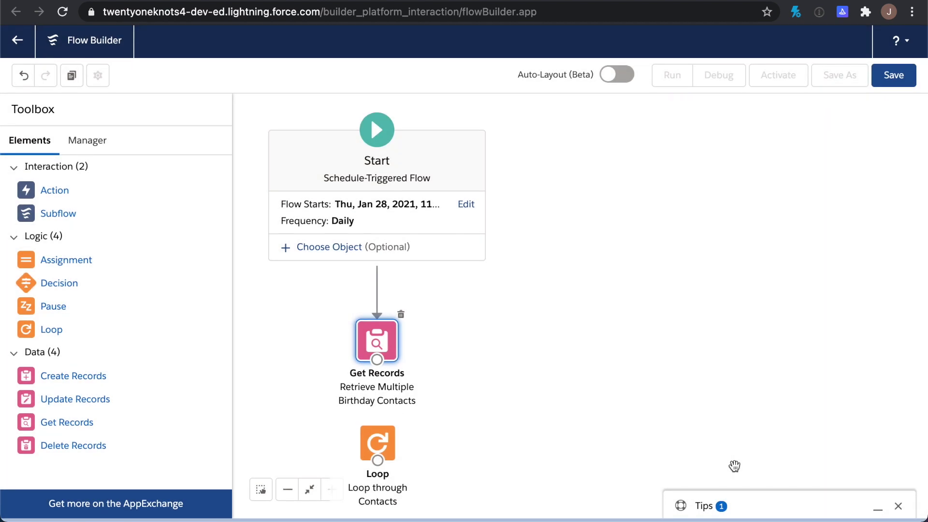
Zoom out and link Get Records to Loop through Contacts, chaining Start, Get Records and Loop
{"action": "left_click", "coordinate": [289, 497]}
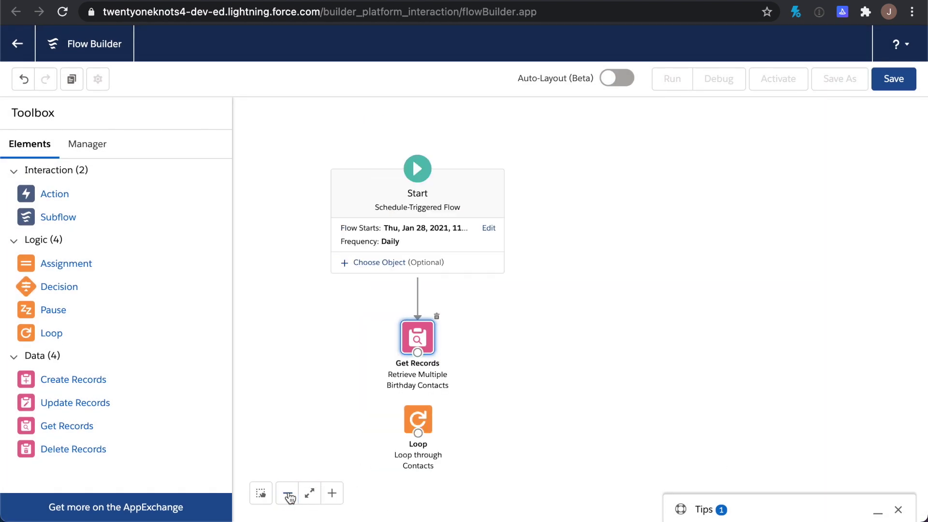
{"action": "left_click", "coordinate": [289, 497]}
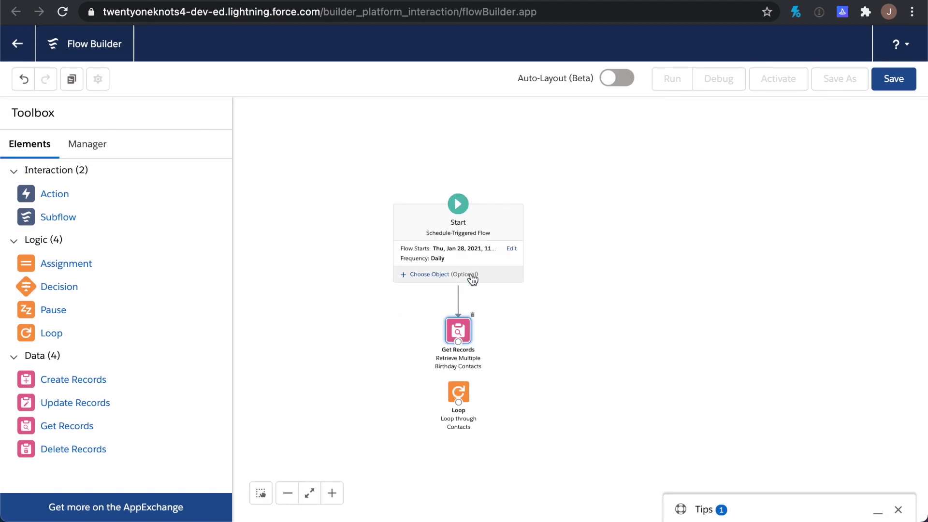
{"action": "left_click_drag", "start_coordinate": [549, 253], "coordinate": [438, 172]}
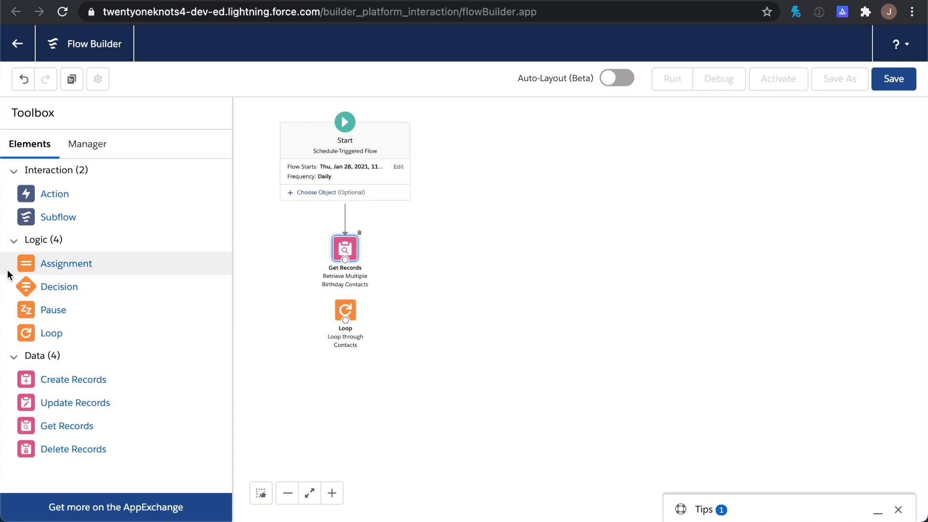
{"action": "left_click_drag", "start_coordinate": [345, 261], "coordinate": [348, 334]}
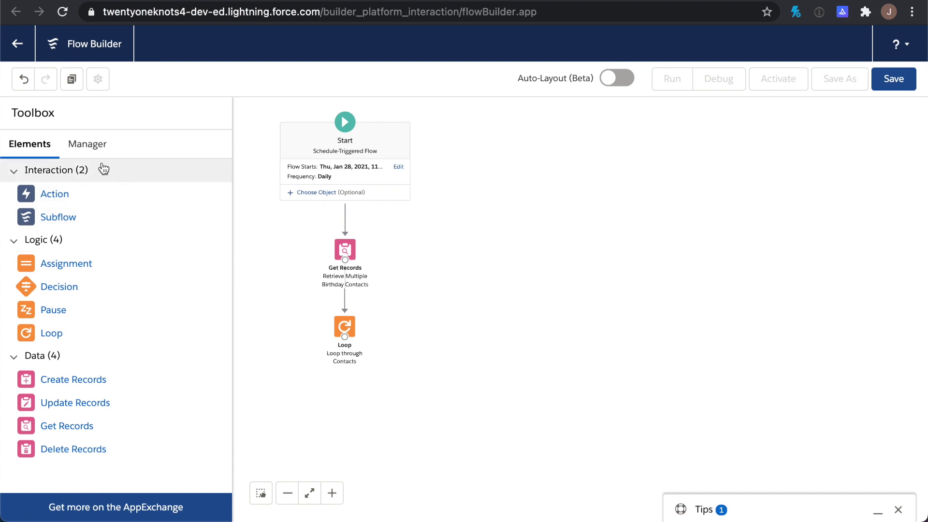
Show the Manager list with the birthdayDay and birthdayMonth formulas and curContacts
{"action": "left_click", "coordinate": [87, 146]}
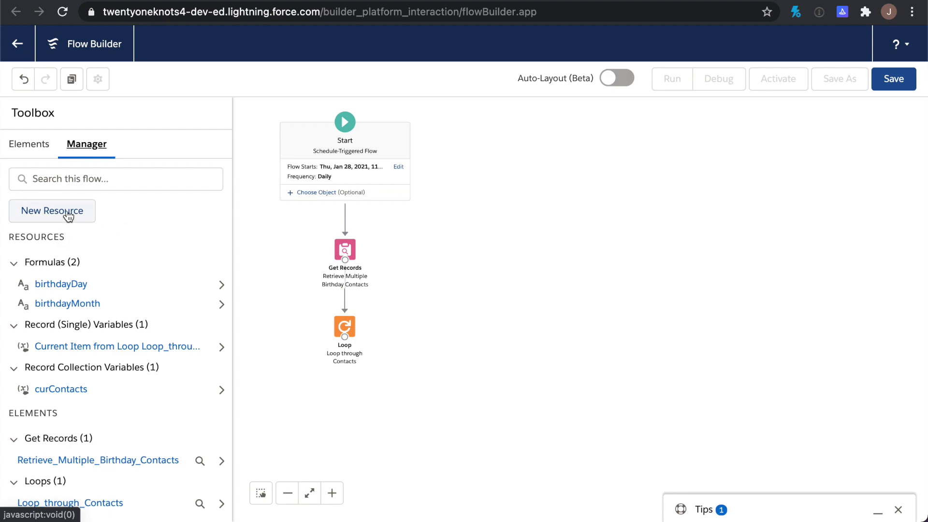
Create a new flow resource of type Text Template
{"action": "left_click", "coordinate": [67, 215]}
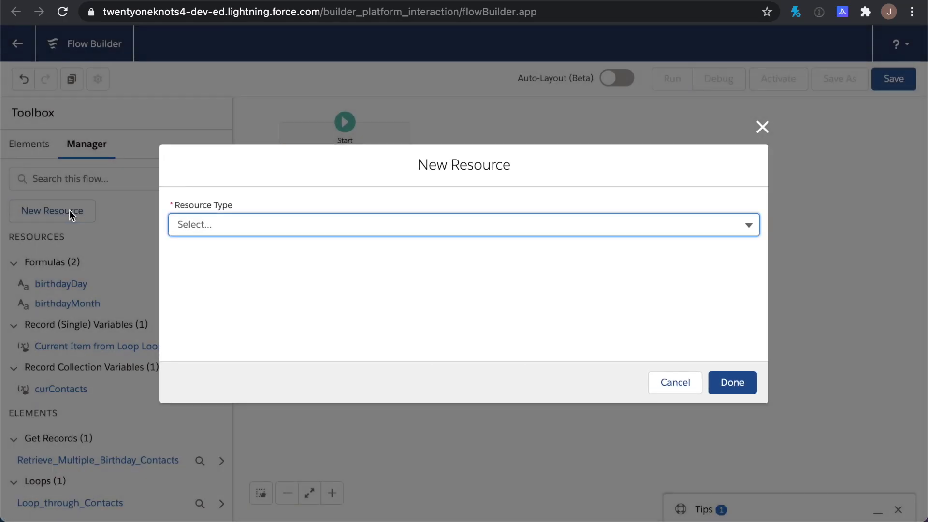
{"action": "left_click", "coordinate": [222, 224]}
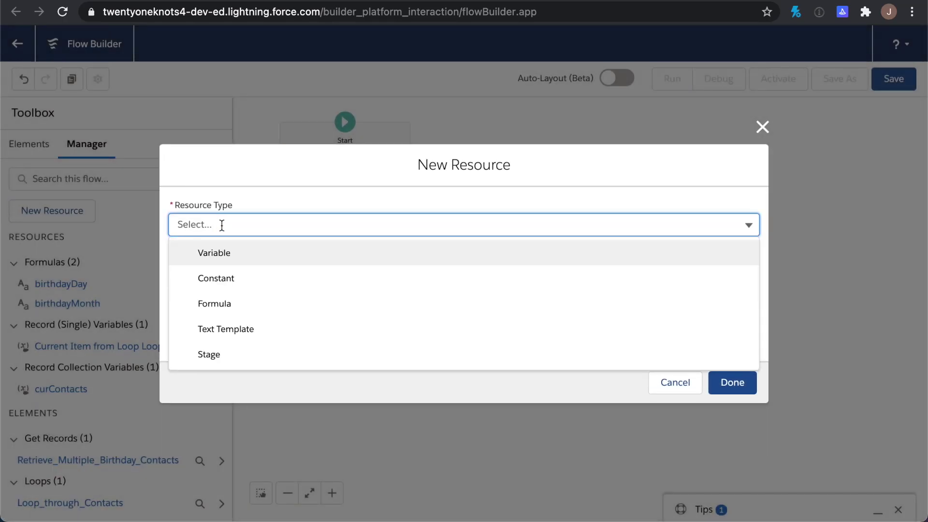
{"action": "left_click", "coordinate": [252, 331]}
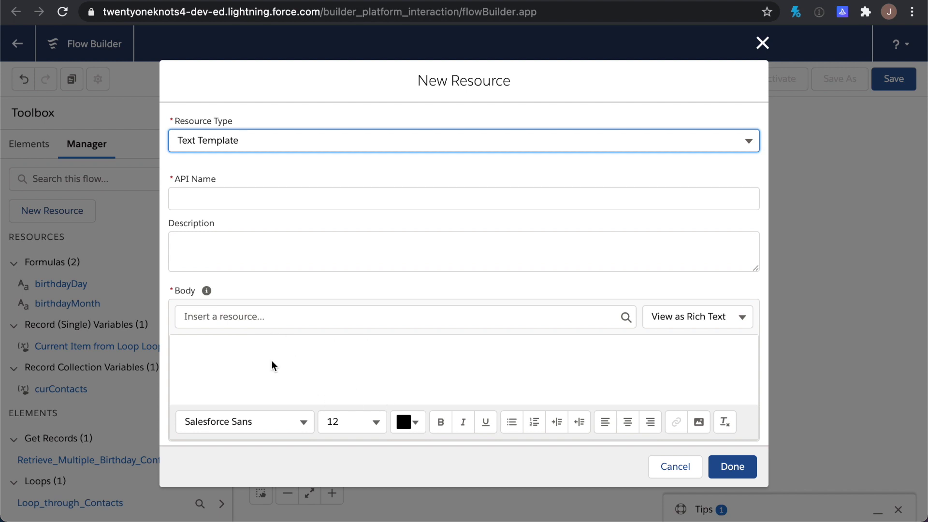
Name it EmailBody, described as 'This is the text template used for merging in contact data'
{"action": "left_click", "coordinate": [220, 198]}
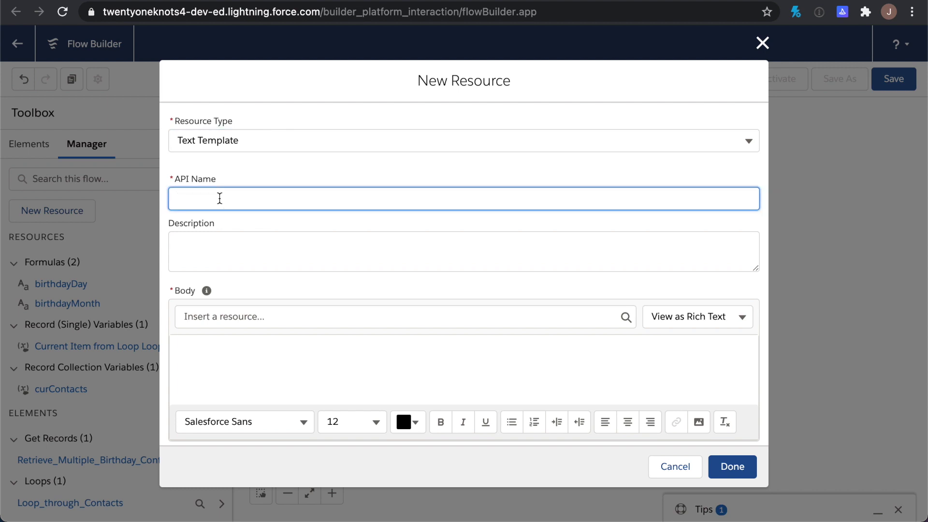
{"action": "type", "text": "Emai"}
{"action": "key", "text": "Tab"}
{"action": "type", "text": "Thi i"}
{"action": "key", "text": "BackSpace"}
{"action": "key", "text": "BackSpace"}
{"action": "type", "text": "s is the "}
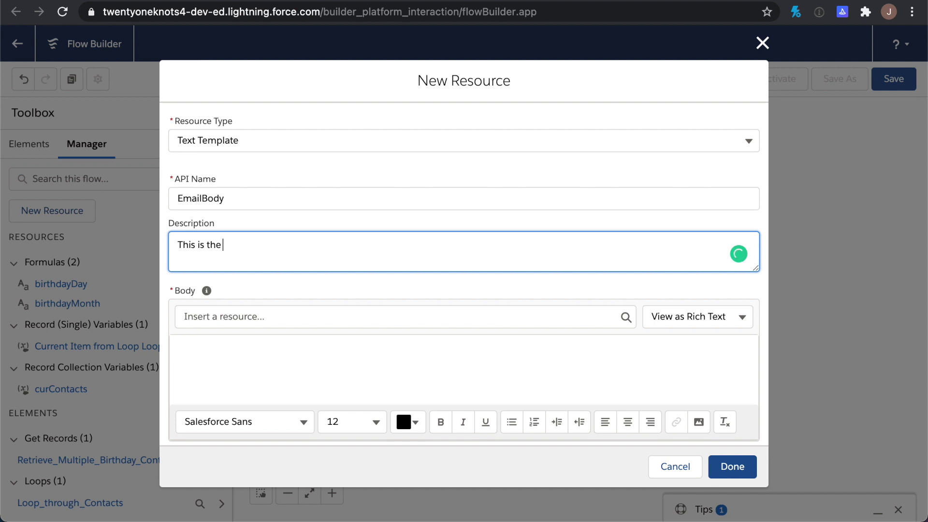
{"action": "type", "text": "text template used"}
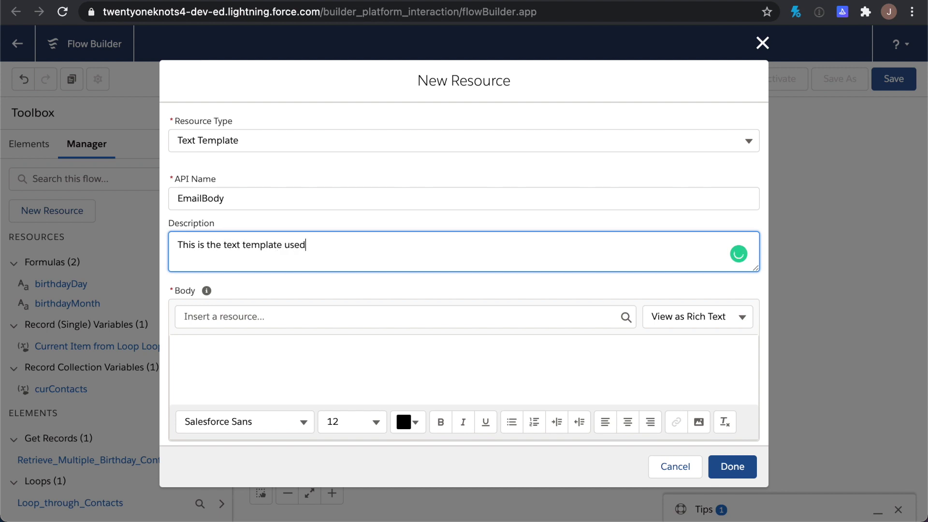
{"action": "type", "text": " for merging in contact data"}
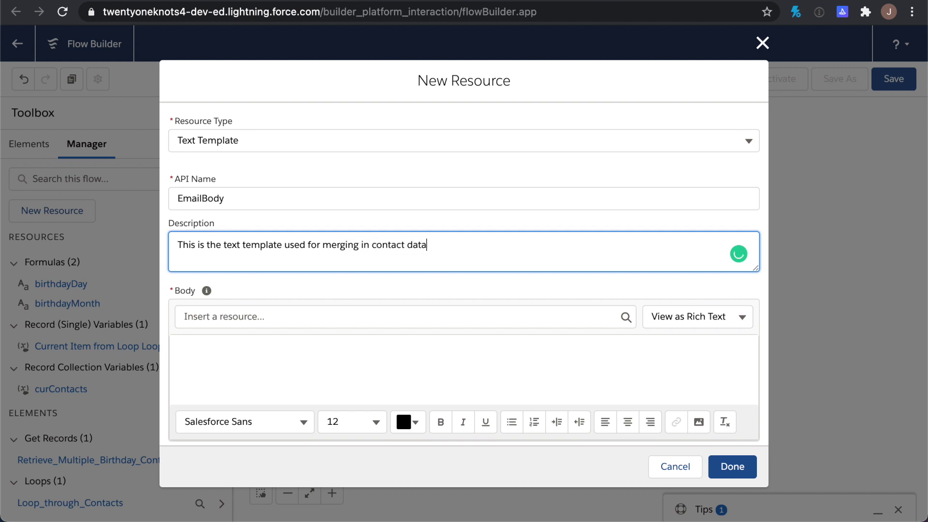
{"action": "left_click", "coordinate": [233, 341]}
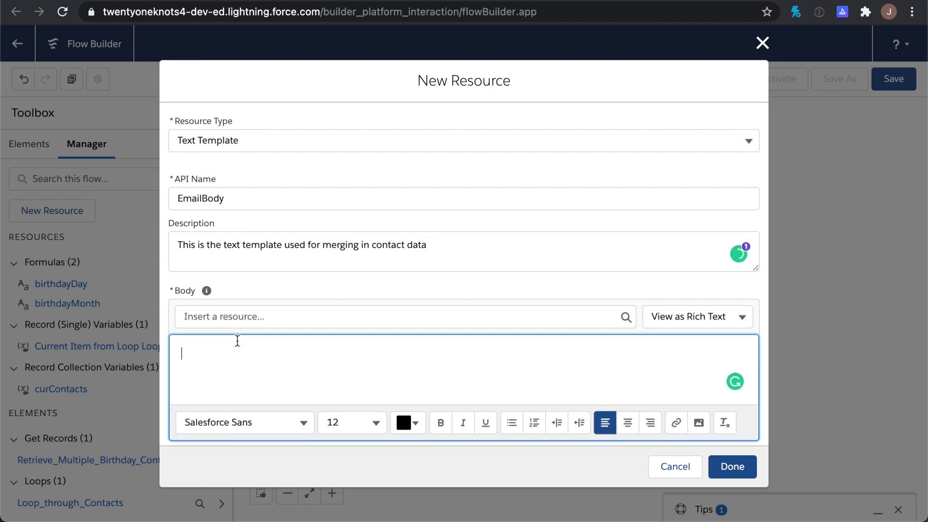
Enter 'Wishing you a happy one today!!' in 36-point centred text, then add a new line below
{"action": "scroll", "coordinate": [355, 359], "scroll_direction": "down", "scroll_amount": 1}
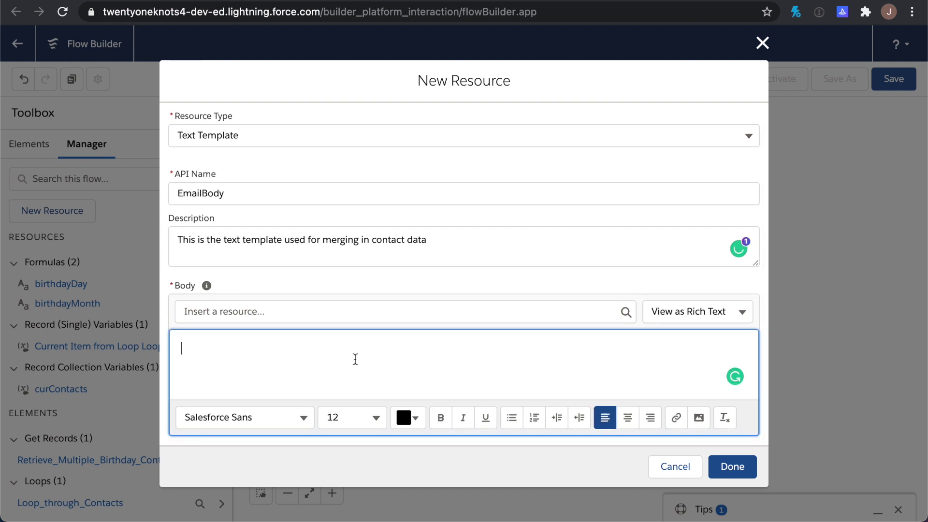
{"action": "type", "text": "Wishing you a"}
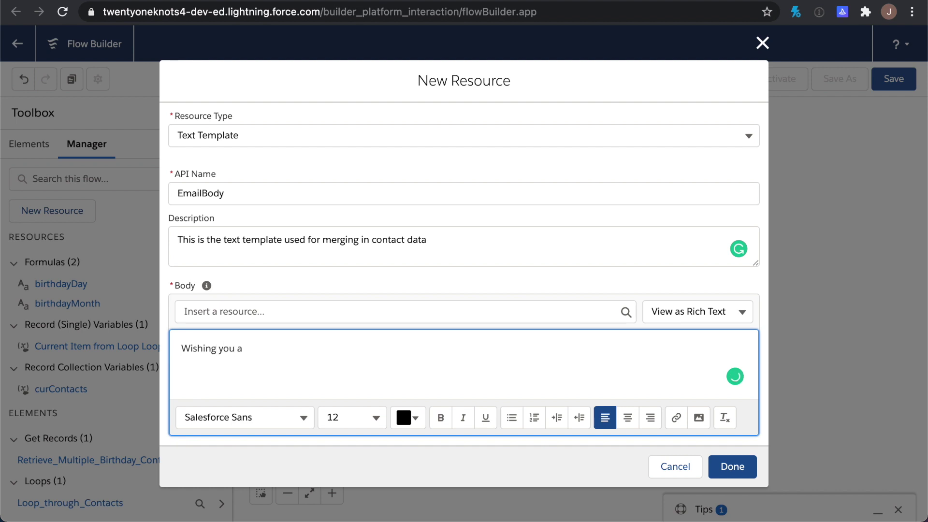
{"action": "type", "text": " happy one today!!"}
{"action": "left_click_drag", "start_coordinate": [352, 348], "coordinate": [133, 338]}
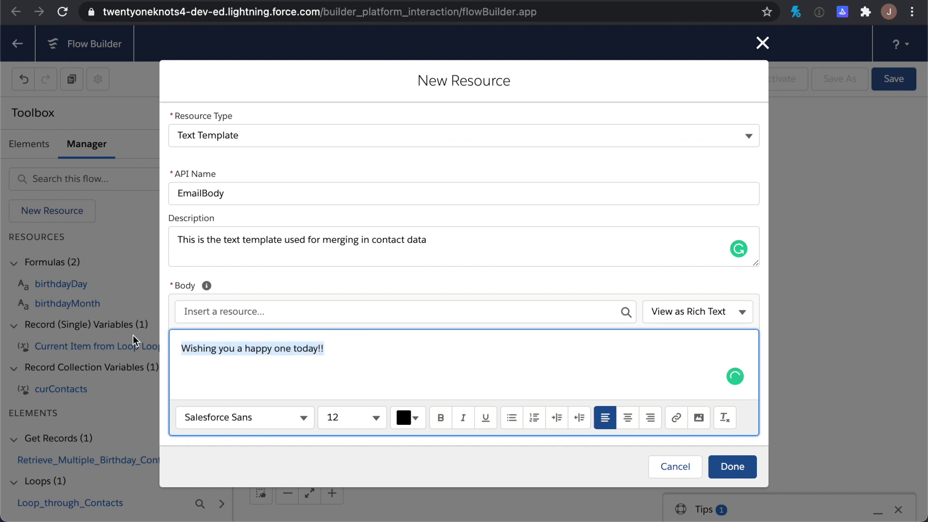
{"action": "left_click", "coordinate": [359, 415]}
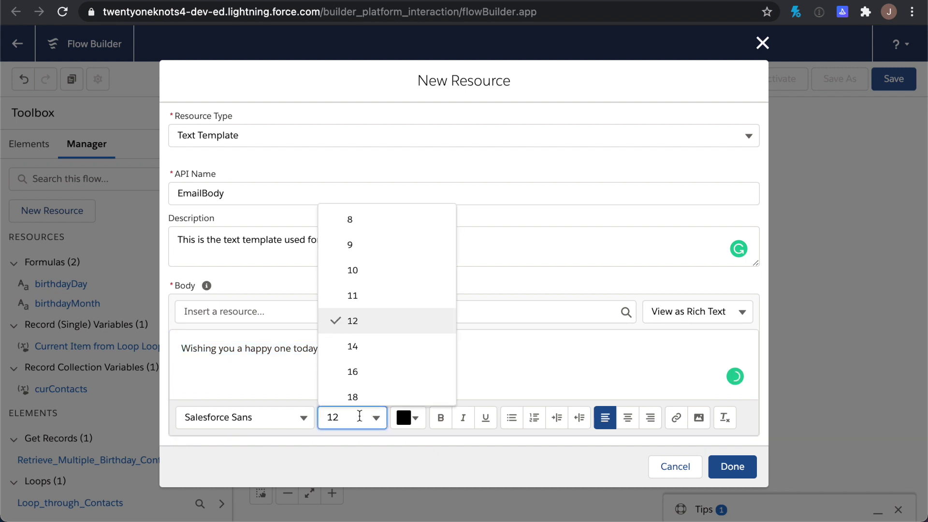
{"action": "scroll", "coordinate": [376, 396], "scroll_direction": "down", "scroll_amount": 3}
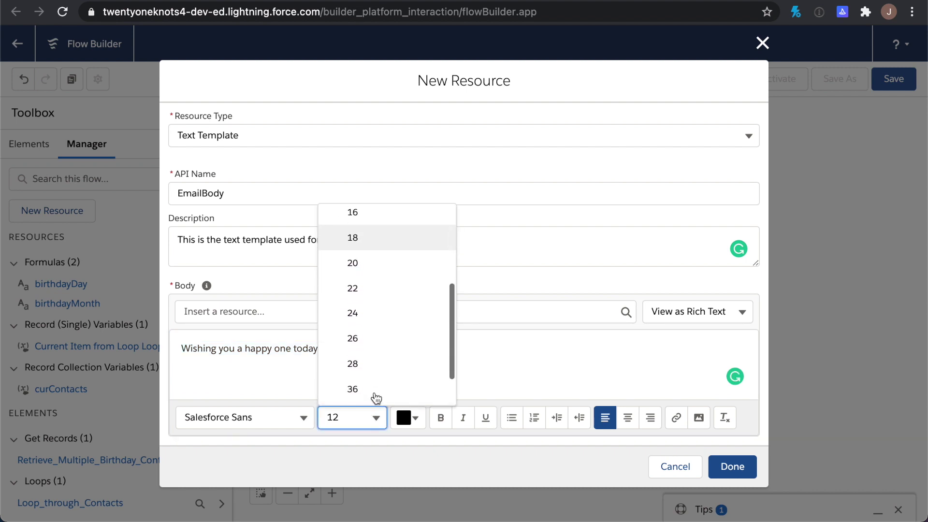
{"action": "left_click", "coordinate": [375, 388]}
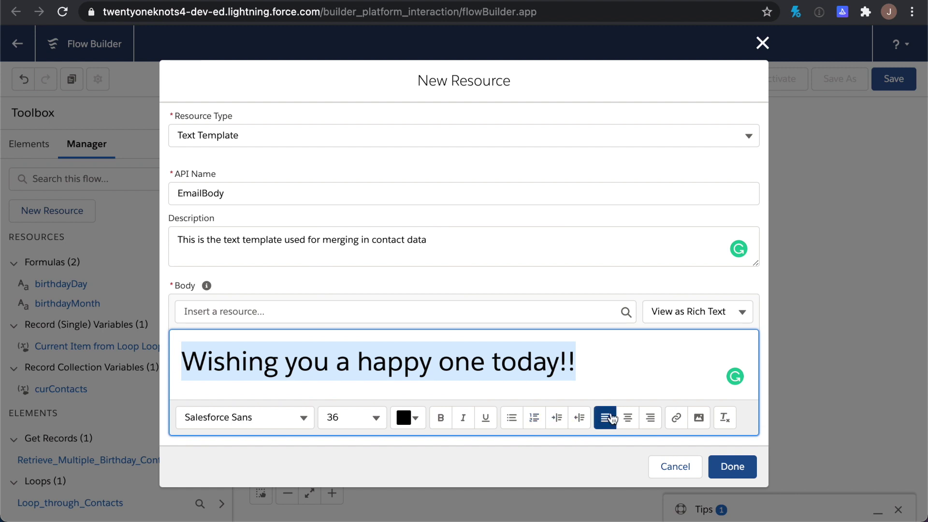
{"action": "left_click", "coordinate": [627, 417]}
{"action": "left_click", "coordinate": [680, 383]}
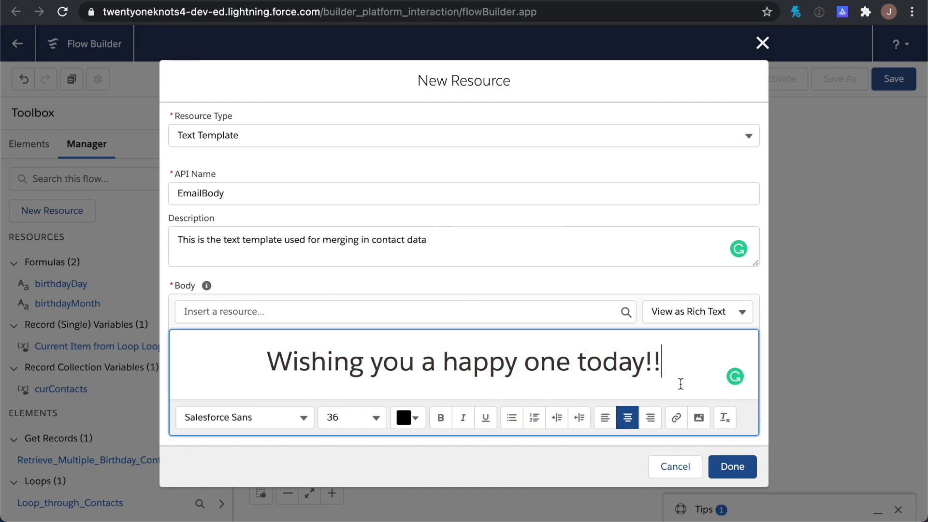
{"action": "key", "text": "Return"}
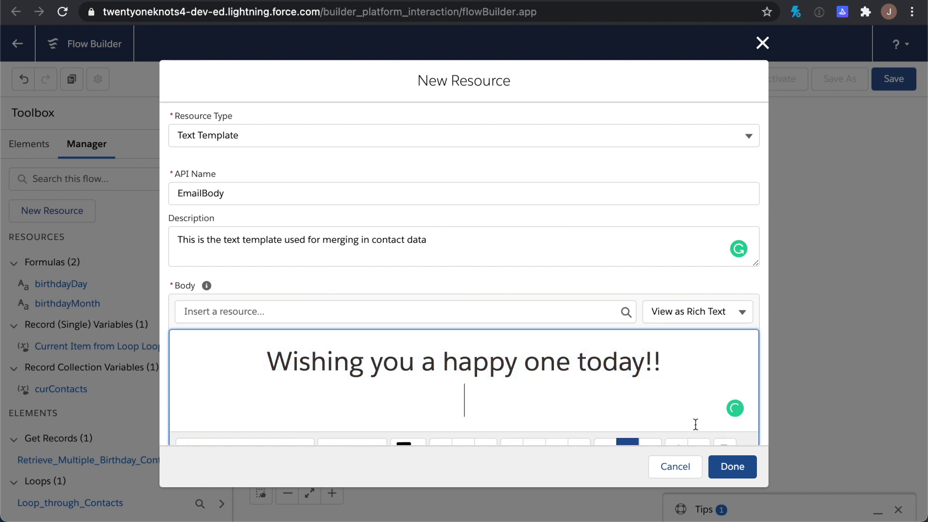
{"action": "scroll", "coordinate": [697, 429], "scroll_direction": "down", "scroll_amount": 1}
Insert the Happy Birthday 600.png image from the Desktop into the template body
{"action": "left_click", "coordinate": [701, 420]}
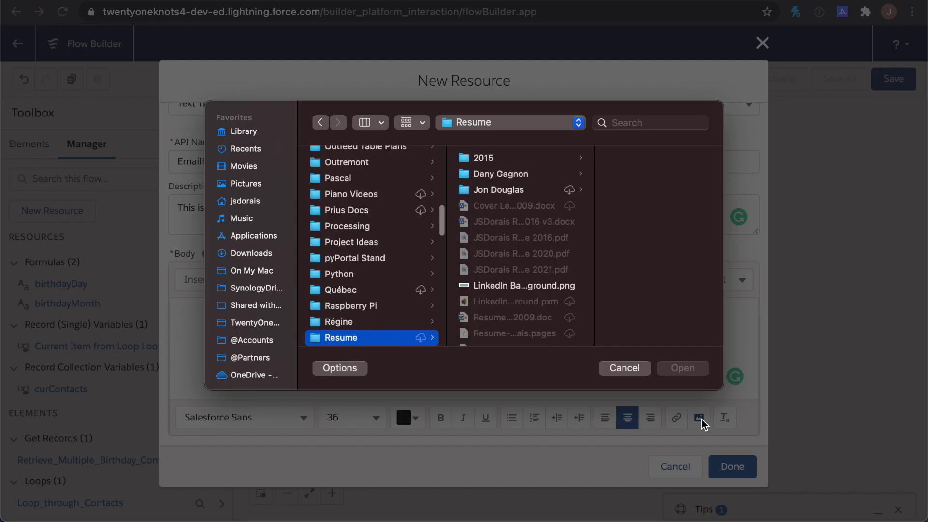
{"action": "key", "text": "Right"}
{"action": "key", "text": "Down"}
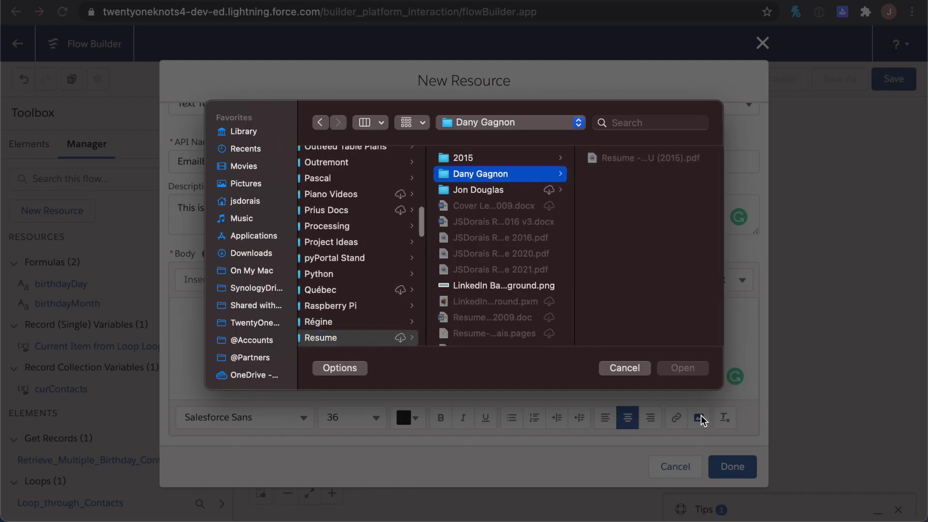
{"action": "key", "text": "super+shift+d"}
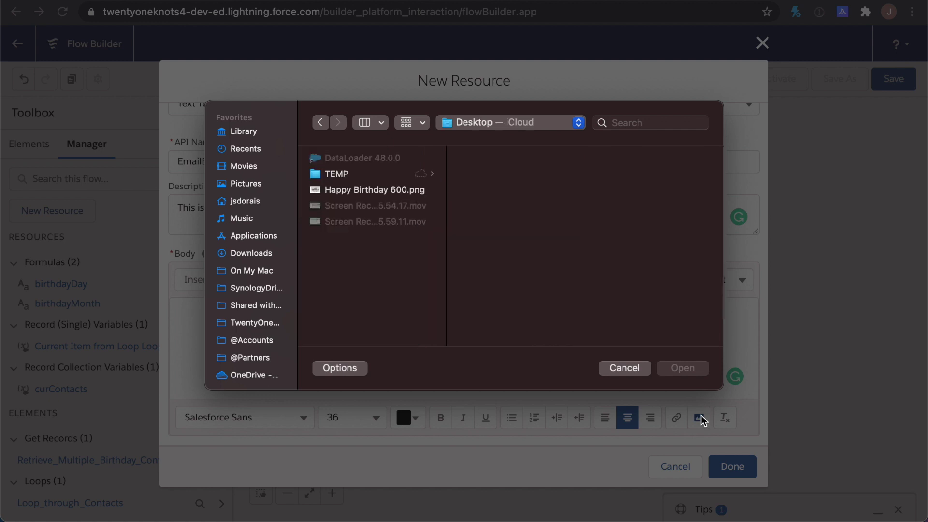
{"action": "left_click", "coordinate": [384, 192]}
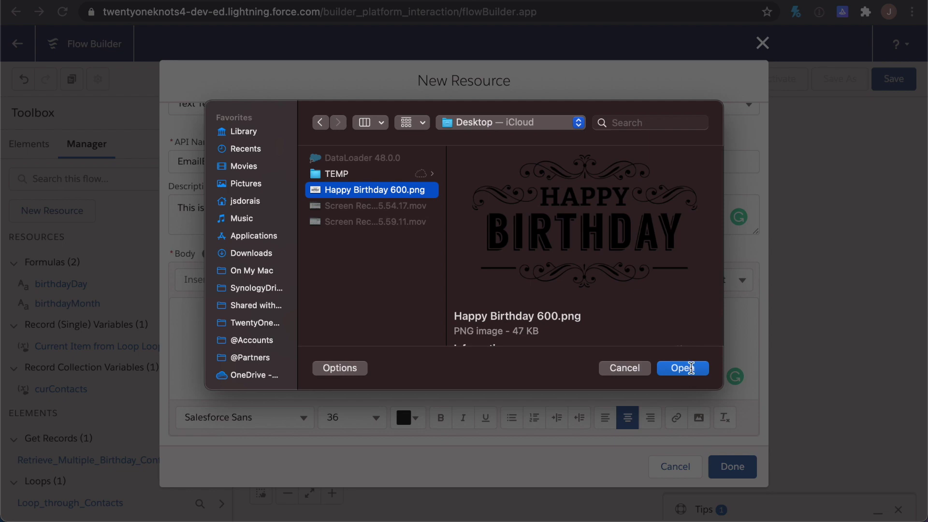
{"action": "left_click", "coordinate": [682, 368]}
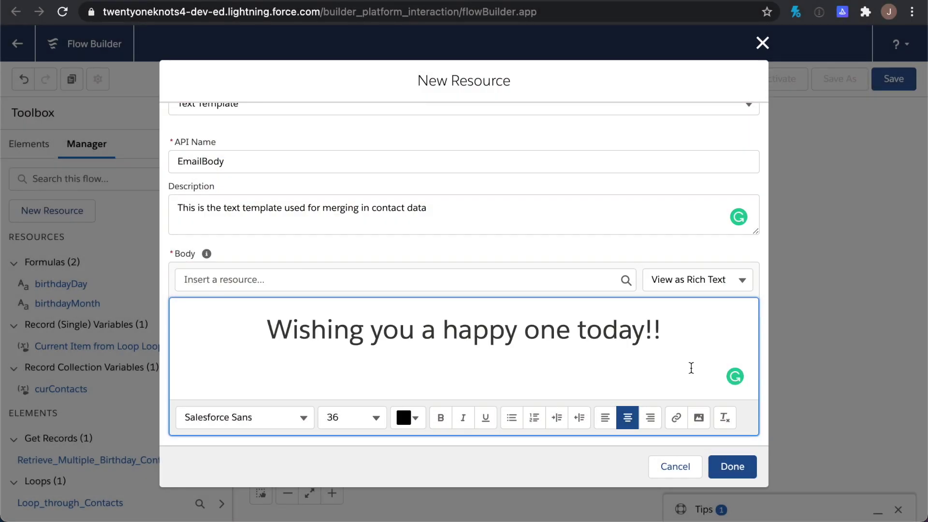
{"action": "scroll", "coordinate": [691, 368], "scroll_direction": "down", "scroll_amount": 2}
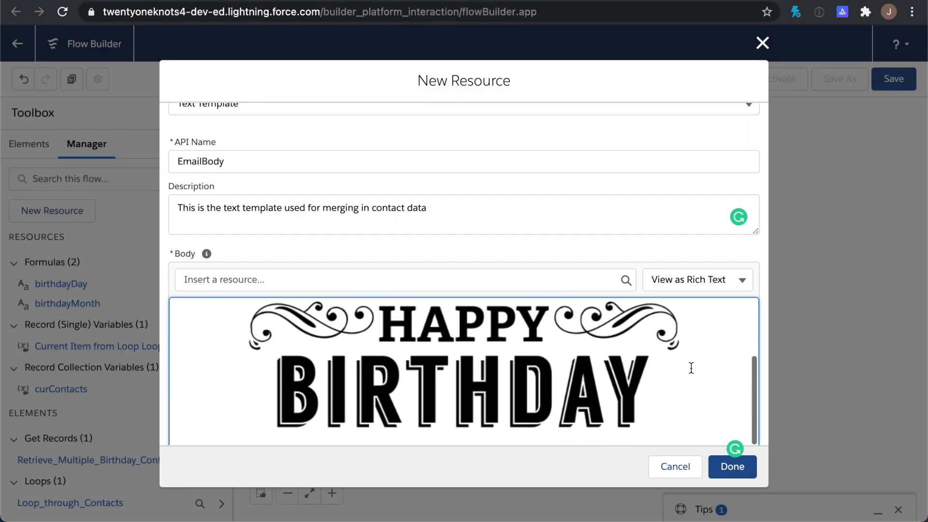
{"action": "scroll", "coordinate": [691, 368], "scroll_direction": "up", "scroll_amount": 3}
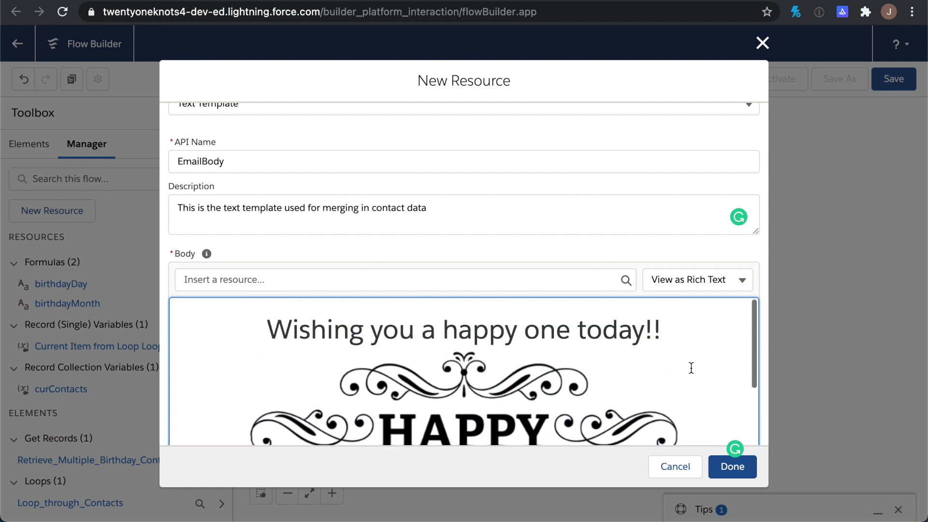
{"action": "scroll", "coordinate": [690, 368], "scroll_direction": "down", "scroll_amount": 1}
{"action": "scroll", "coordinate": [691, 368], "scroll_direction": "down", "scroll_amount": 1}
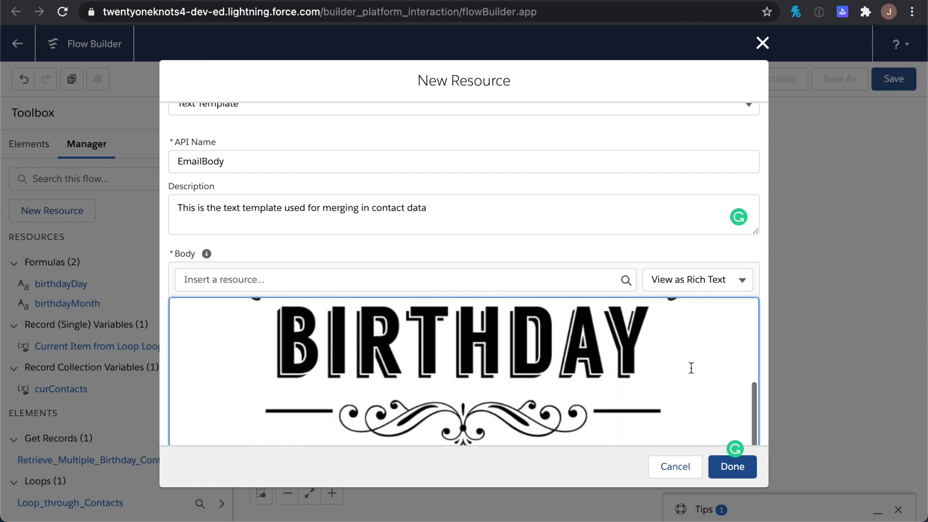
{"action": "scroll", "coordinate": [690, 369], "scroll_direction": "up", "scroll_amount": 5}
Add a blank line between the 'today!!' greeting and the image
{"action": "left_click", "coordinate": [684, 326]}
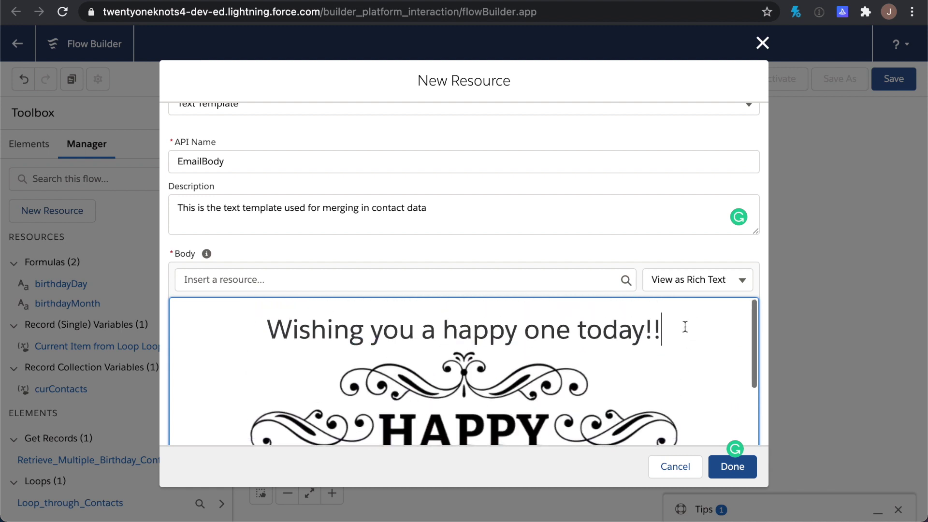
{"action": "key", "text": "Return"}
{"action": "scroll", "coordinate": [502, 379], "scroll_direction": "down", "scroll_amount": 1}
{"action": "scroll", "coordinate": [502, 379], "scroll_direction": "up", "scroll_amount": 2}
{"action": "scroll", "coordinate": [502, 379], "scroll_direction": "down", "scroll_amount": 4}
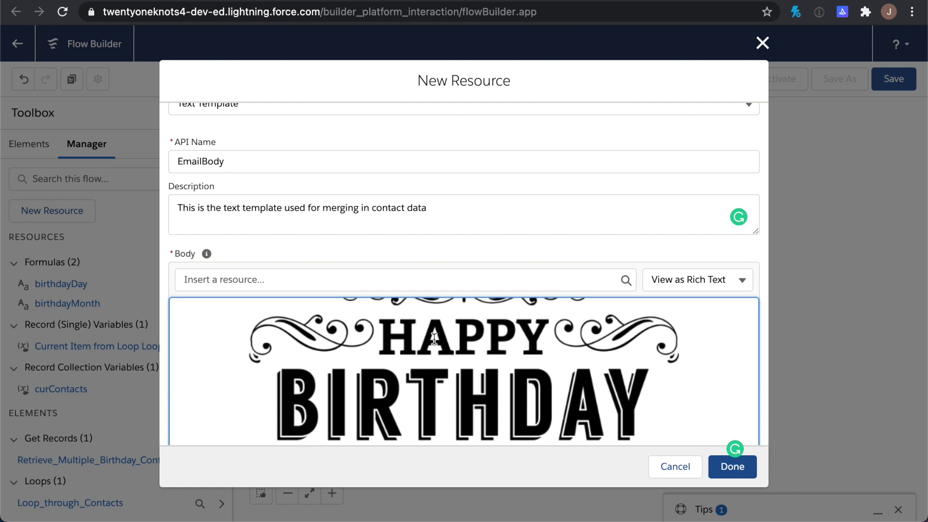
{"action": "scroll", "coordinate": [500, 383], "scroll_direction": "up", "scroll_amount": 5}
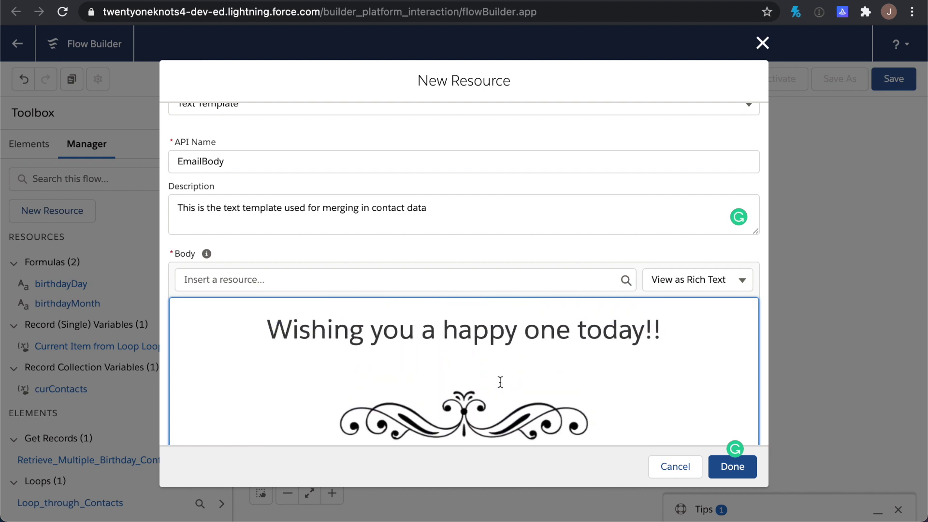
{"action": "scroll", "coordinate": [500, 382], "scroll_direction": "down", "scroll_amount": 5}
{"action": "scroll", "coordinate": [500, 382], "scroll_direction": "down", "scroll_amount": 1}
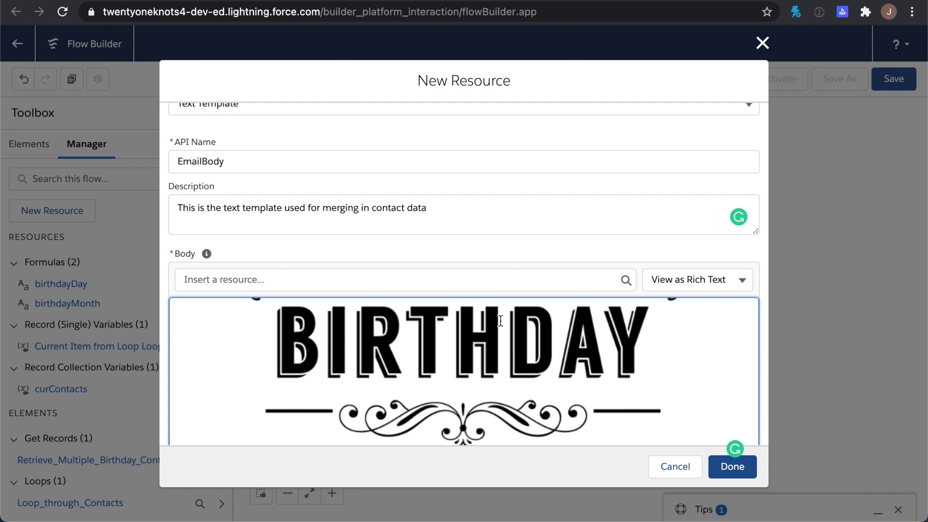
{"action": "scroll", "coordinate": [466, 343], "scroll_direction": "up", "scroll_amount": 7}
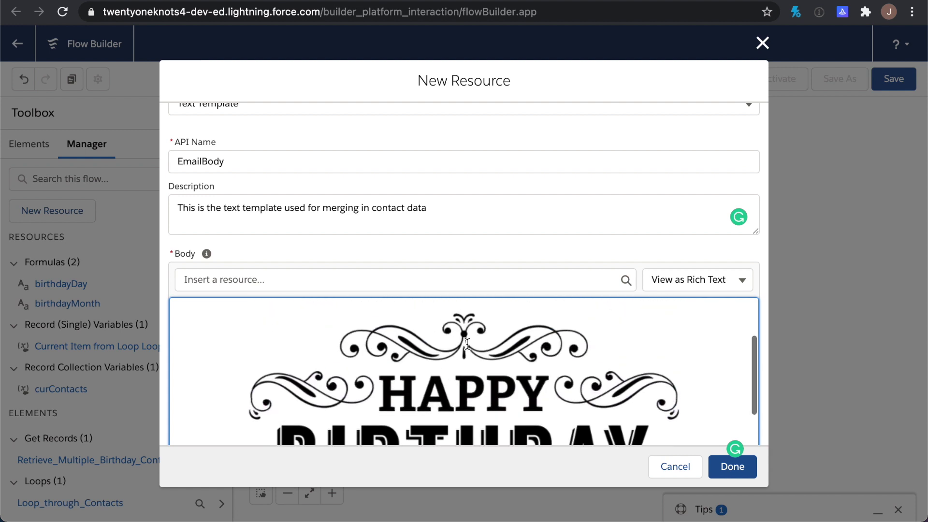
{"action": "scroll", "coordinate": [467, 343], "scroll_direction": "up", "scroll_amount": 1}
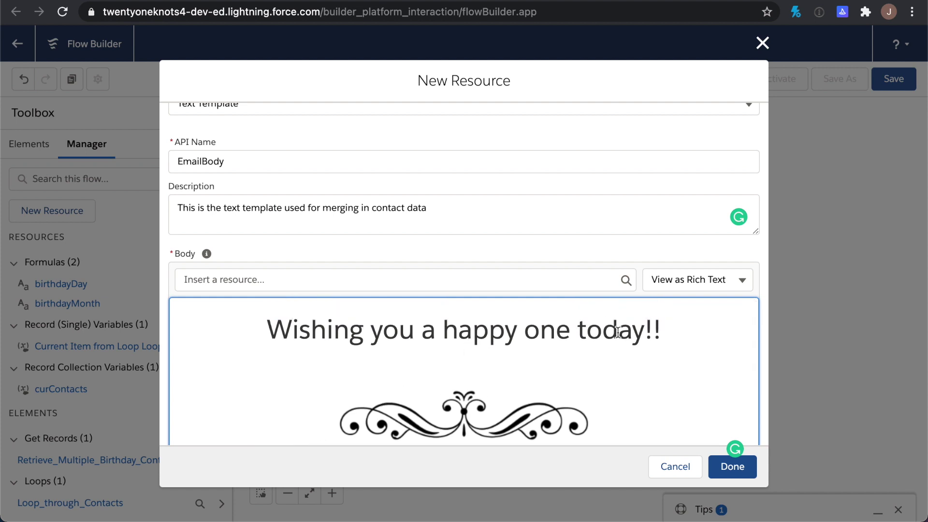
View the body as plain-text HTML and select the image's internal img src URL
{"action": "left_click", "coordinate": [721, 282]}
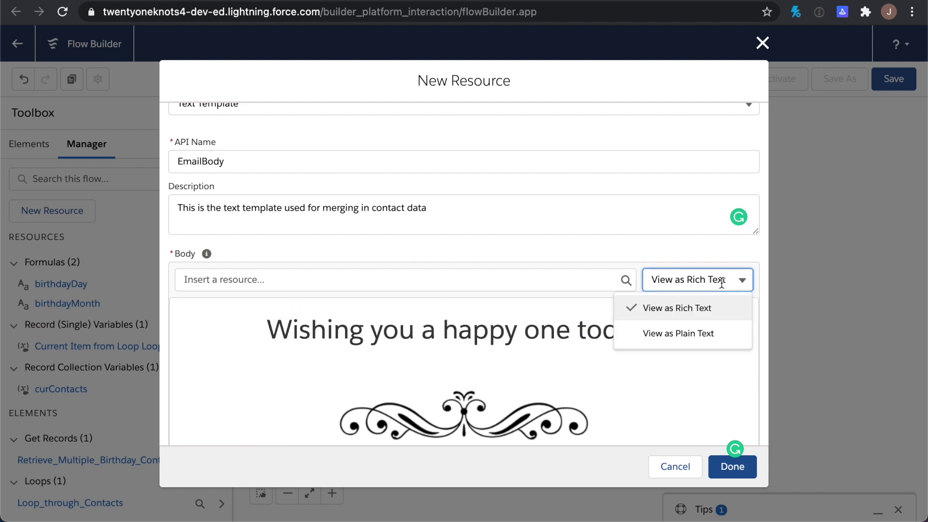
{"action": "left_click", "coordinate": [700, 330]}
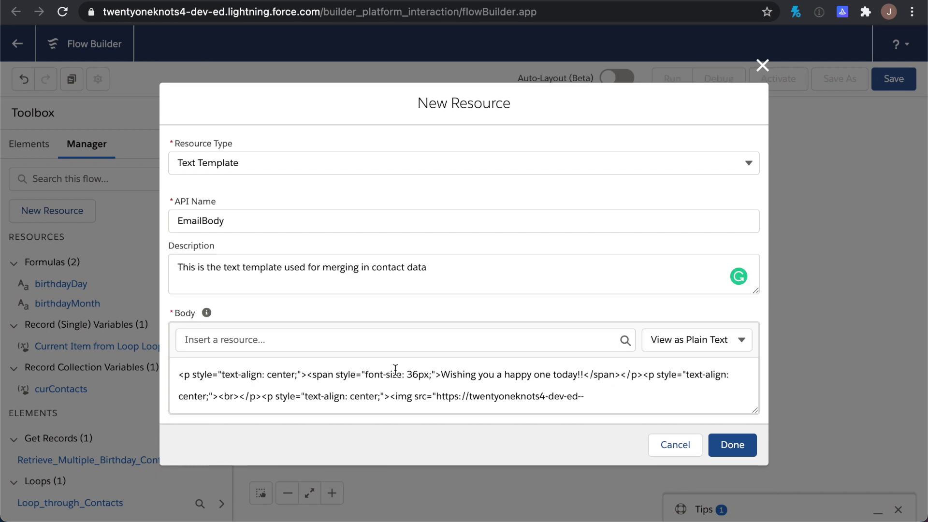
{"action": "scroll", "coordinate": [501, 399], "scroll_direction": "down", "scroll_amount": 2}
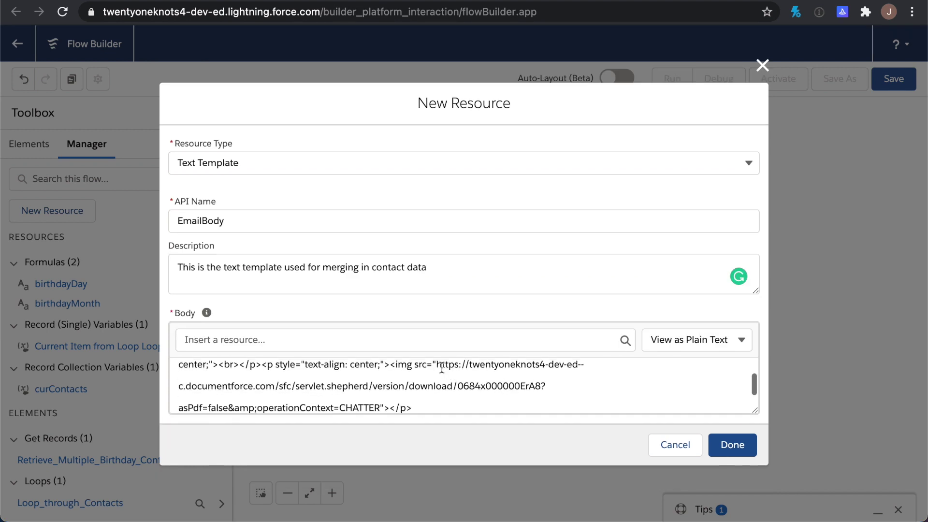
{"action": "left_click_drag", "start_coordinate": [437, 365], "coordinate": [375, 393]}
{"action": "scroll", "coordinate": [460, 387], "scroll_direction": "up", "scroll_amount": 2}
{"action": "scroll", "coordinate": [460, 387], "scroll_direction": "down", "scroll_amount": 1}
{"action": "scroll", "coordinate": [460, 387], "scroll_direction": "up", "scroll_amount": 2}
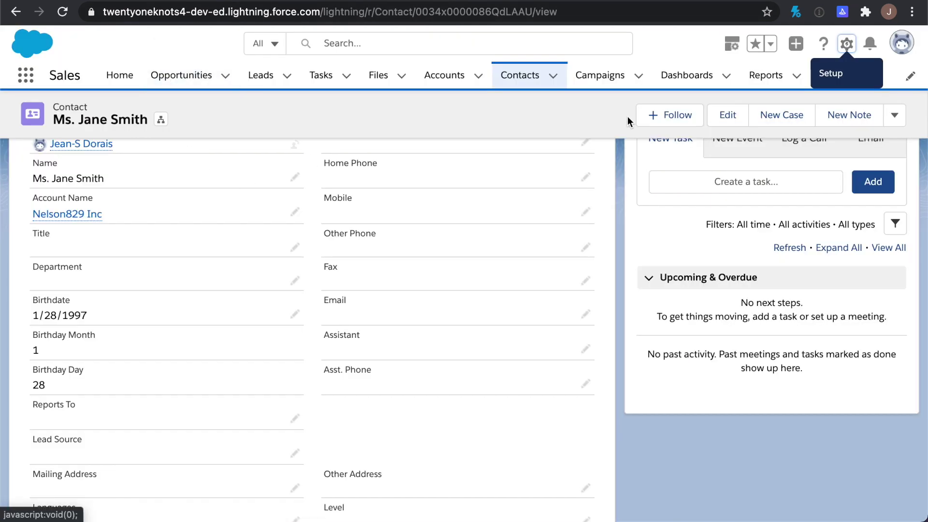
Go to the Files list through App Launcher's View All
{"action": "left_click", "coordinate": [25, 75]}
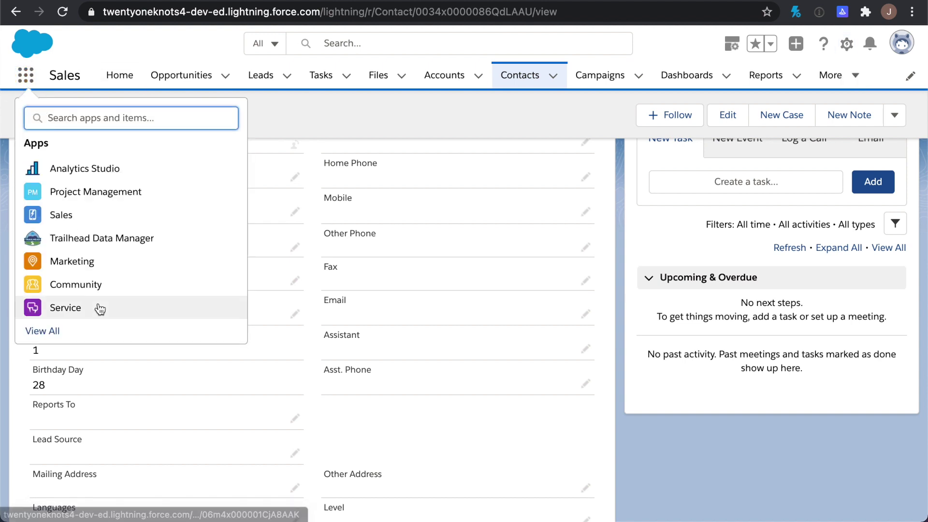
{"action": "left_click", "coordinate": [52, 331]}
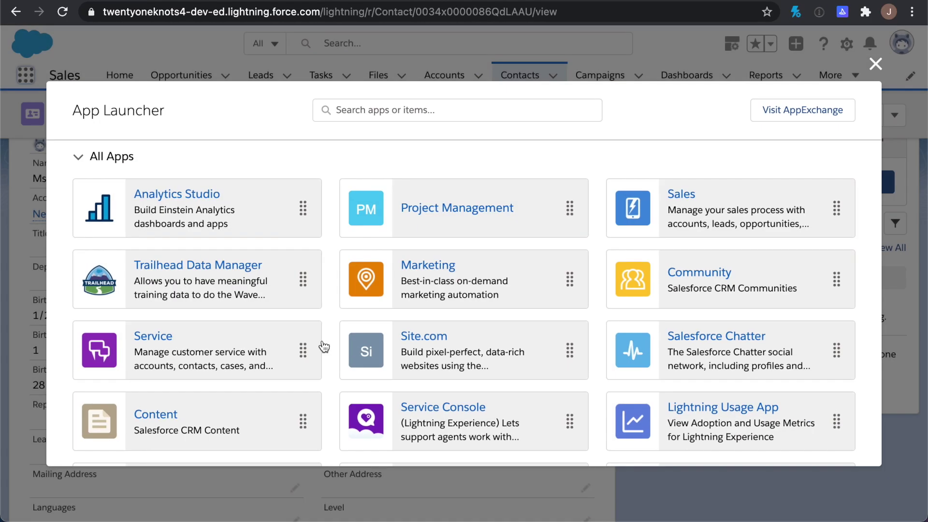
{"action": "scroll", "coordinate": [352, 357], "scroll_direction": "down", "scroll_amount": 10}
{"action": "scroll", "coordinate": [352, 357], "scroll_direction": "down", "scroll_amount": 5}
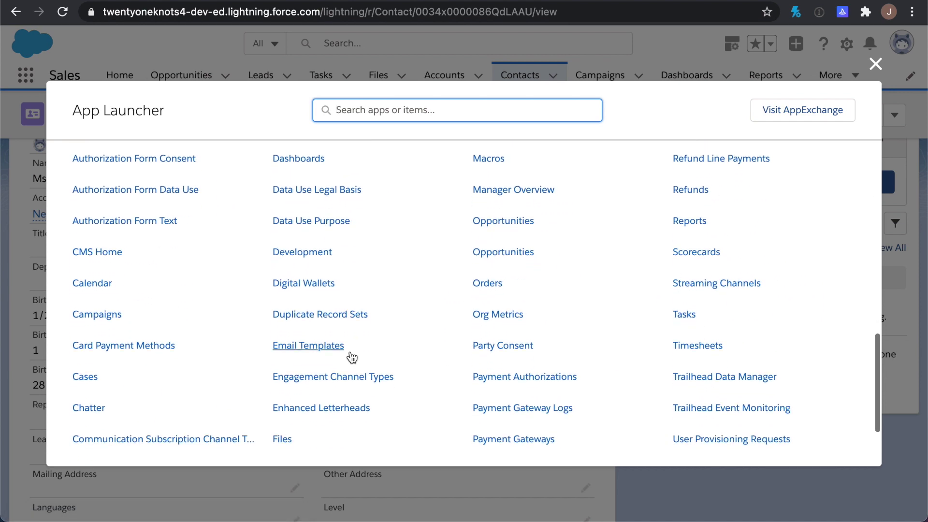
{"action": "left_click", "coordinate": [283, 438]}
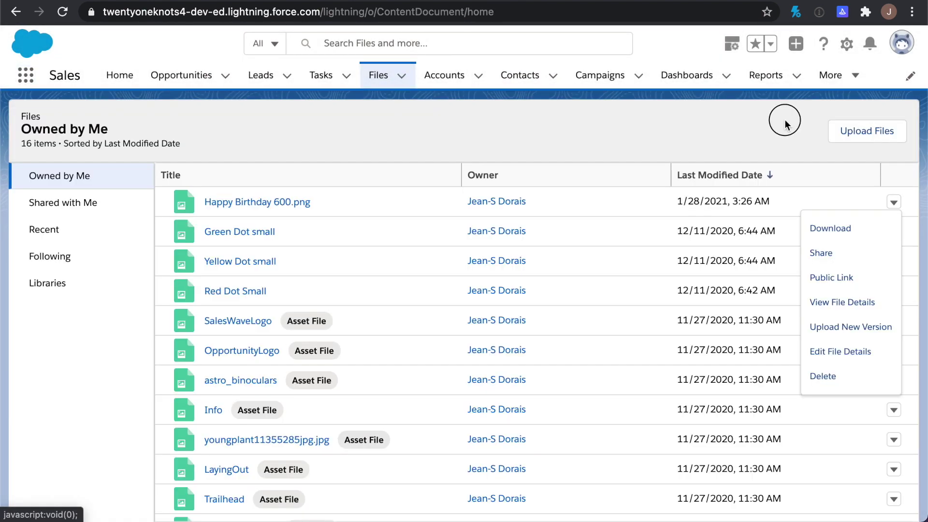
Upload Happy Birthday 600.png and bring up its Public Link sharing dialog
{"action": "left_click", "coordinate": [784, 124]}
{"action": "left_click", "coordinate": [865, 129]}
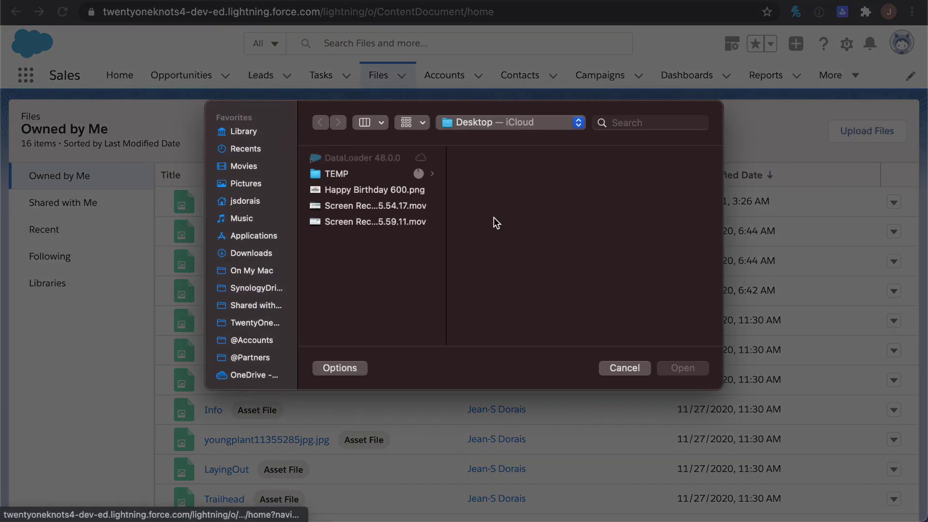
{"action": "left_click", "coordinate": [360, 189]}
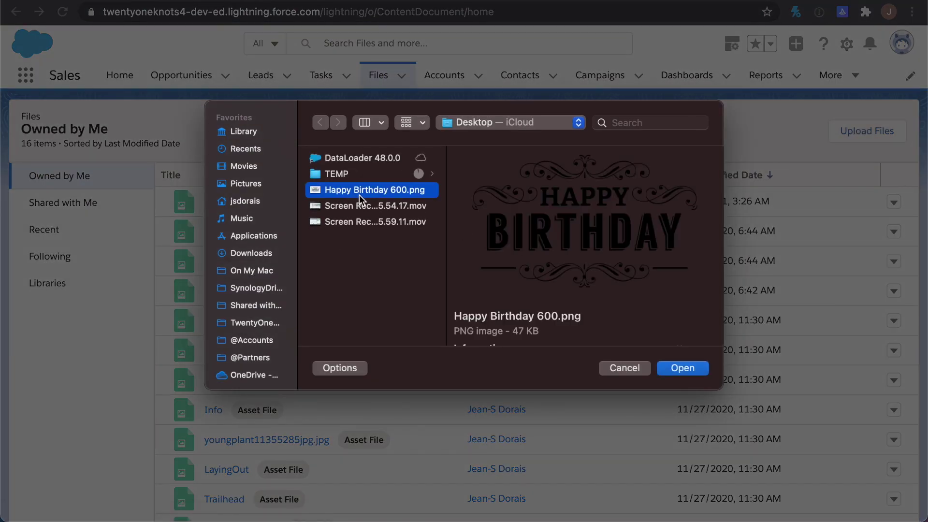
{"action": "left_click", "coordinate": [625, 368]}
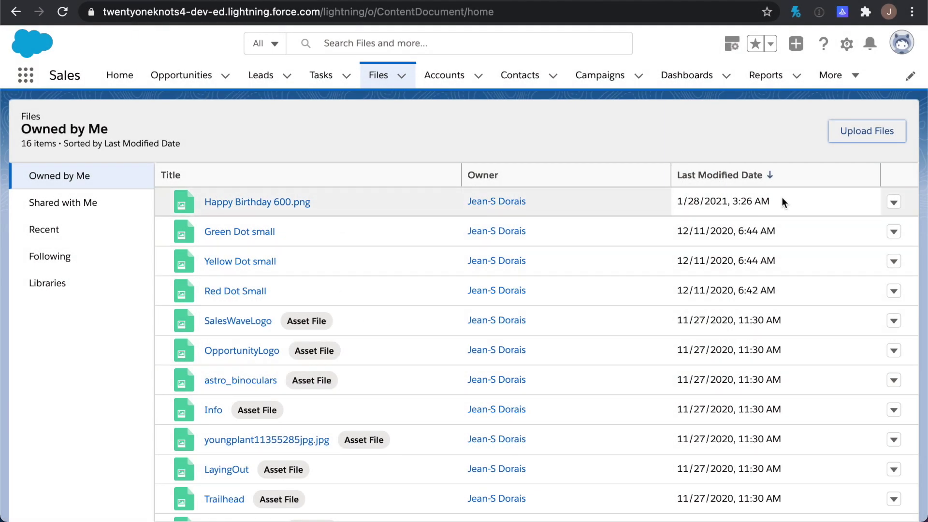
{"action": "left_click", "coordinate": [893, 203]}
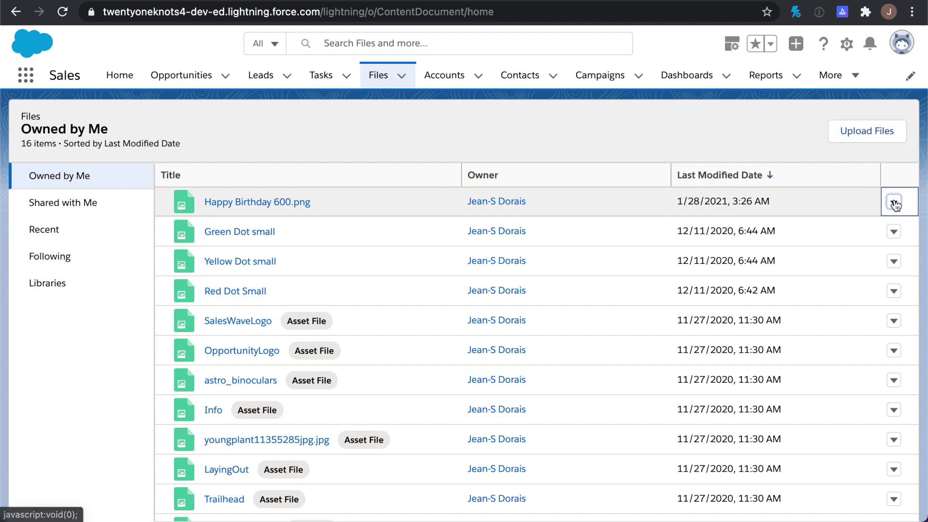
{"action": "left_click", "coordinate": [835, 279]}
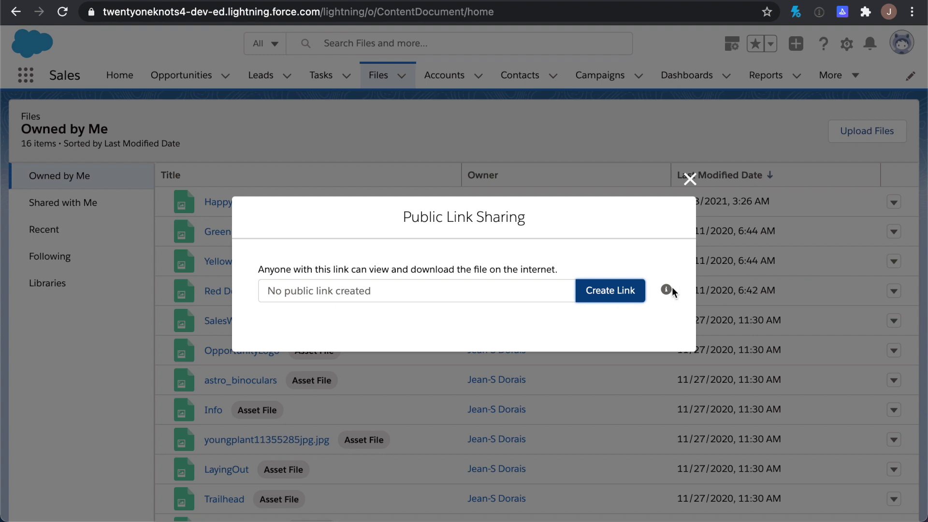
Create an unrestricted public link for Happy Birthday 600.png and copy it
{"action": "left_click", "coordinate": [616, 294]}
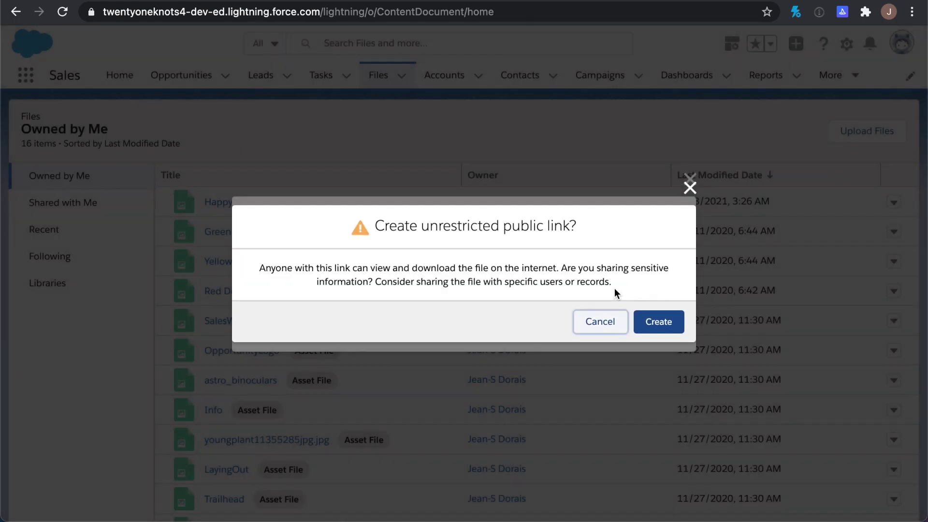
{"action": "left_click", "coordinate": [669, 324]}
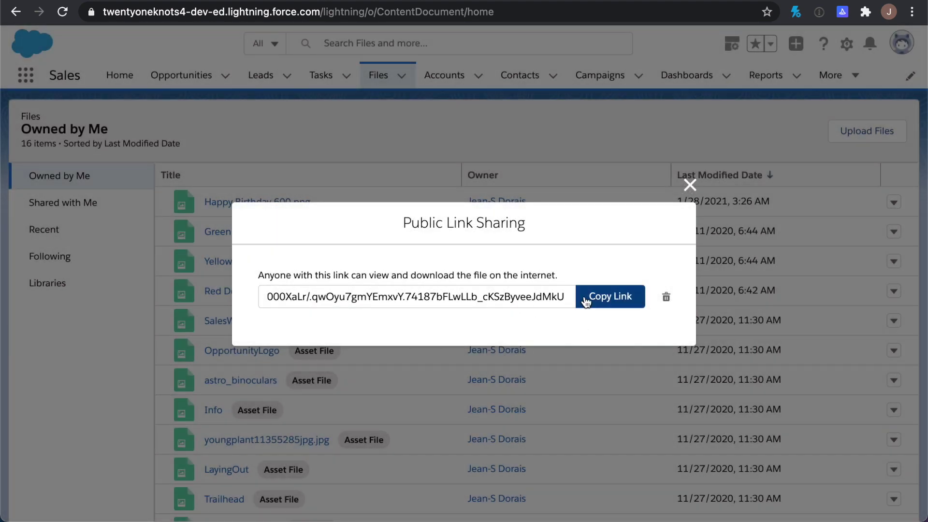
{"action": "left_click", "coordinate": [608, 302]}
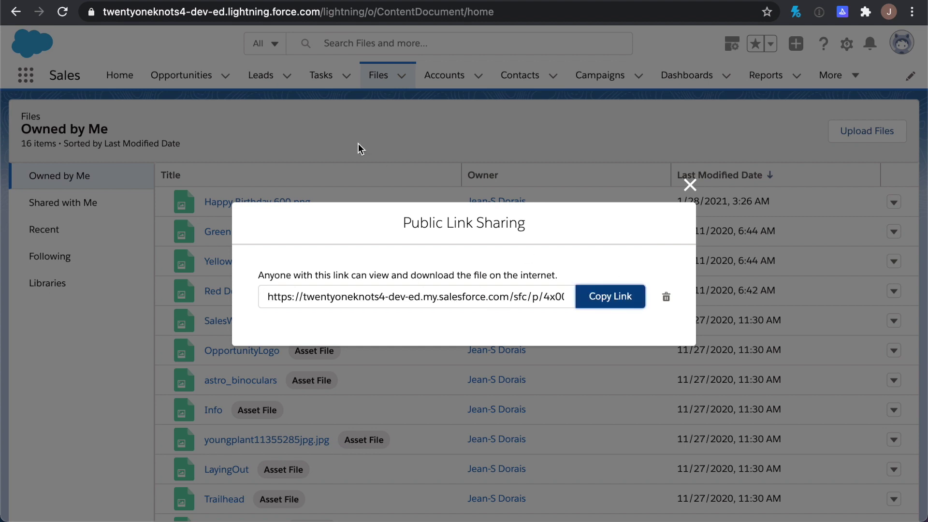
Load the public link in a new browser tab and copy the image's direct address
{"action": "key", "text": "super+t"}
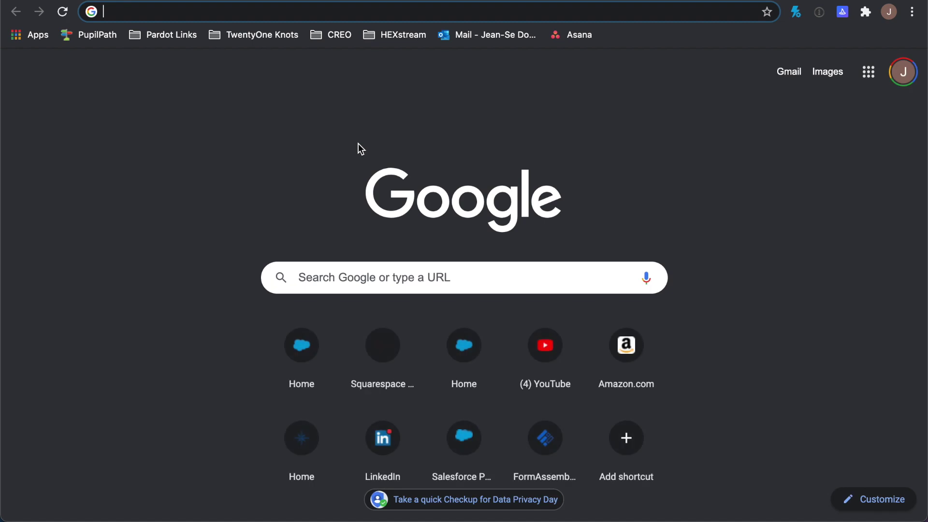
{"action": "key", "text": "super+v"}
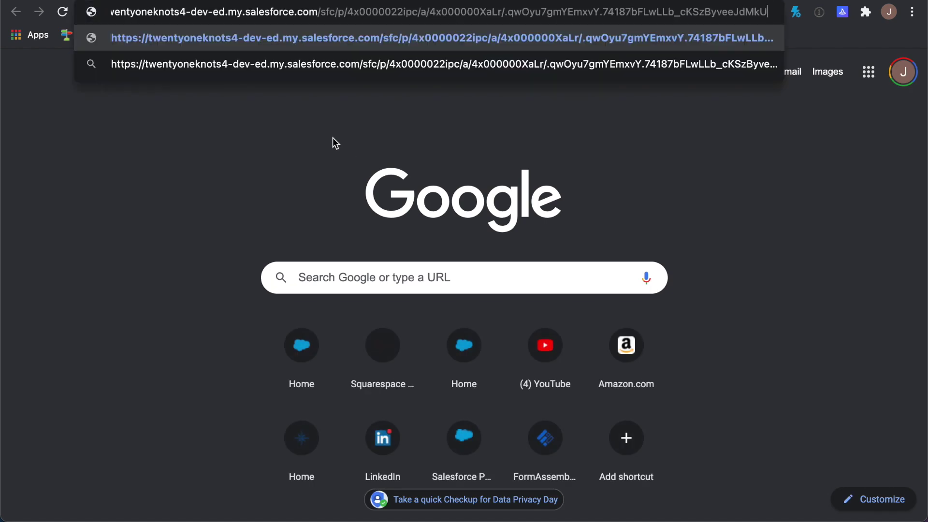
{"action": "key", "text": "Return"}
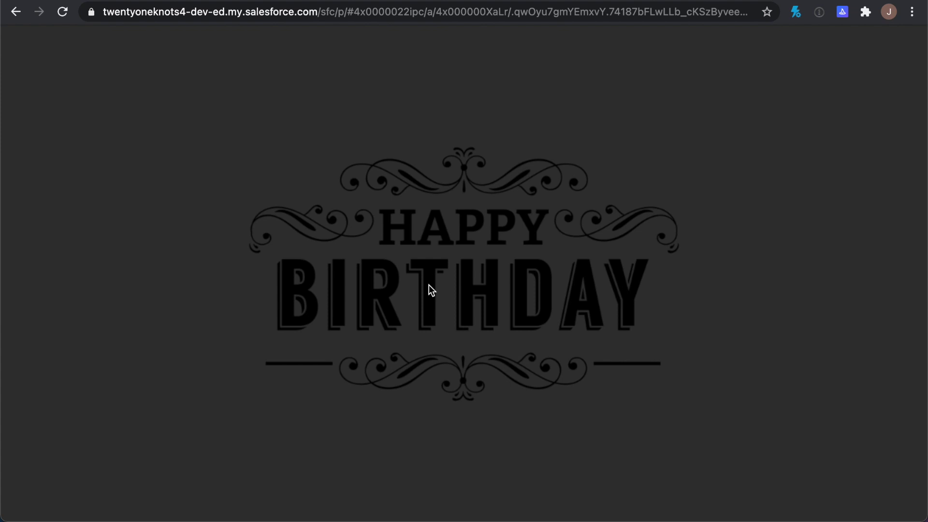
{"action": "right_click", "coordinate": [432, 290]}
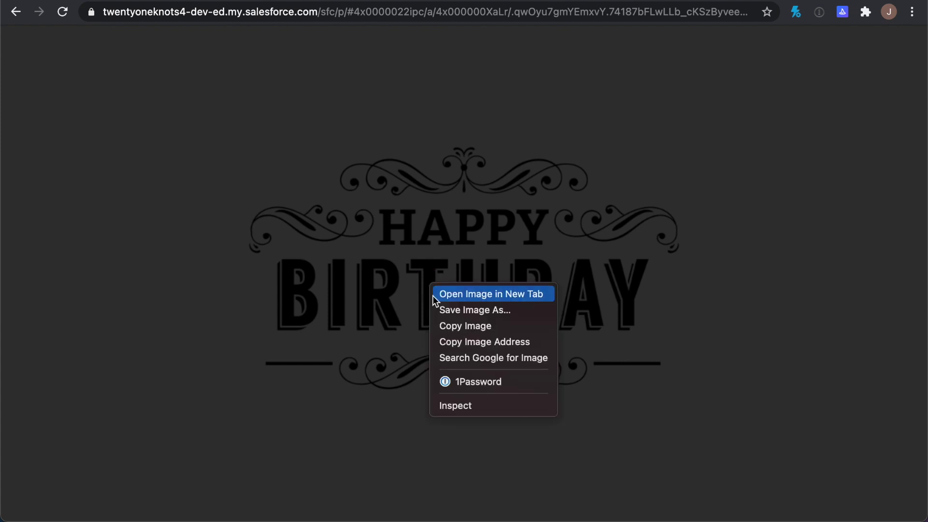
{"action": "left_click", "coordinate": [496, 341]}
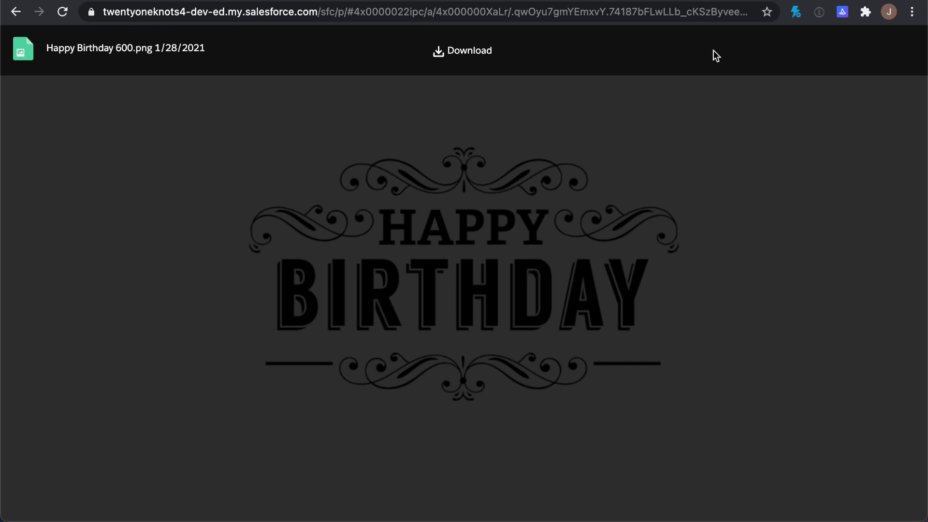
Paste the public image address into the EmailBody HTML in place of the internal link
{"action": "left_click", "coordinate": [458, 1]}
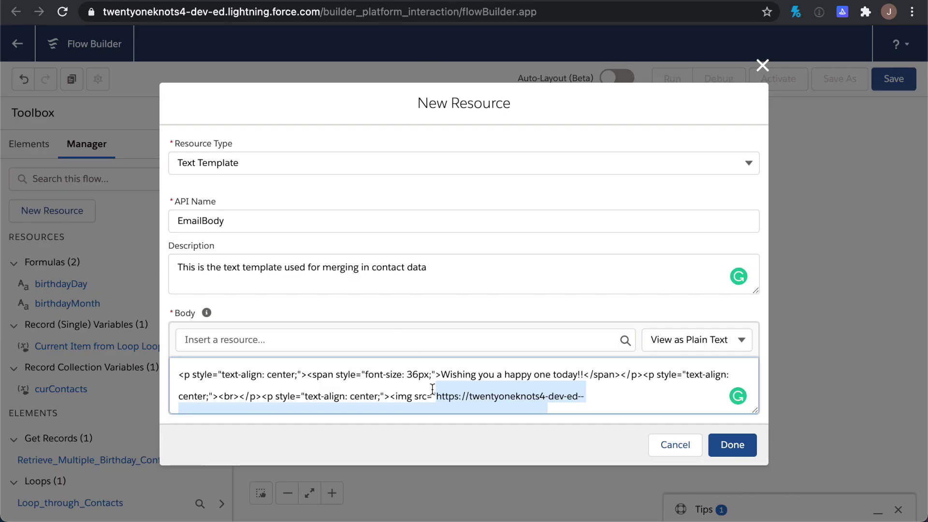
{"action": "scroll", "coordinate": [432, 389], "scroll_direction": "down", "scroll_amount": 3}
{"action": "scroll", "coordinate": [433, 389], "scroll_direction": "up", "scroll_amount": 3}
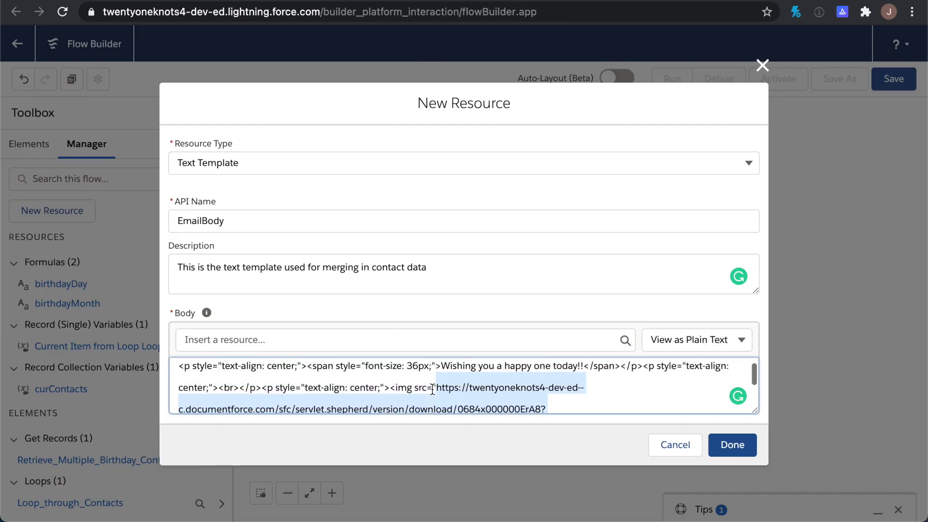
{"action": "key", "text": "super+v"}
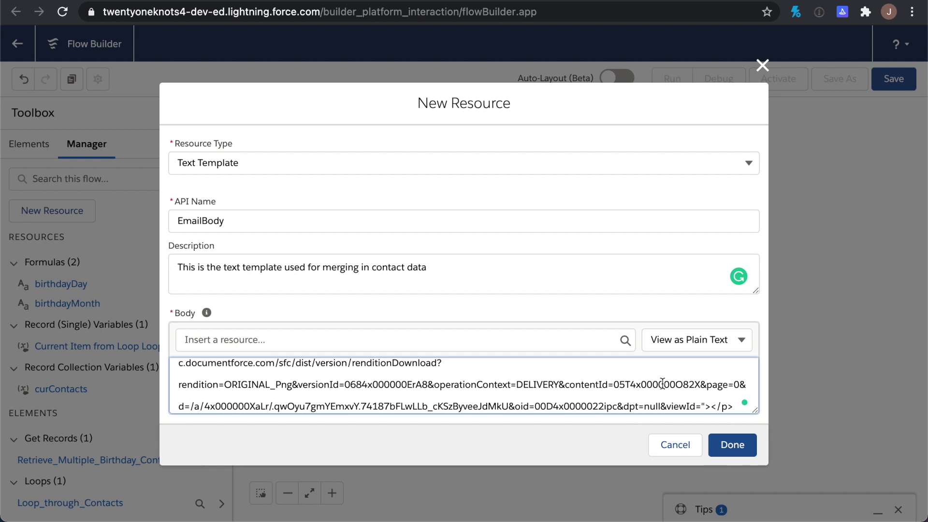
Preview the body as rich text and save the EmailBody template with Done
{"action": "left_click", "coordinate": [685, 341]}
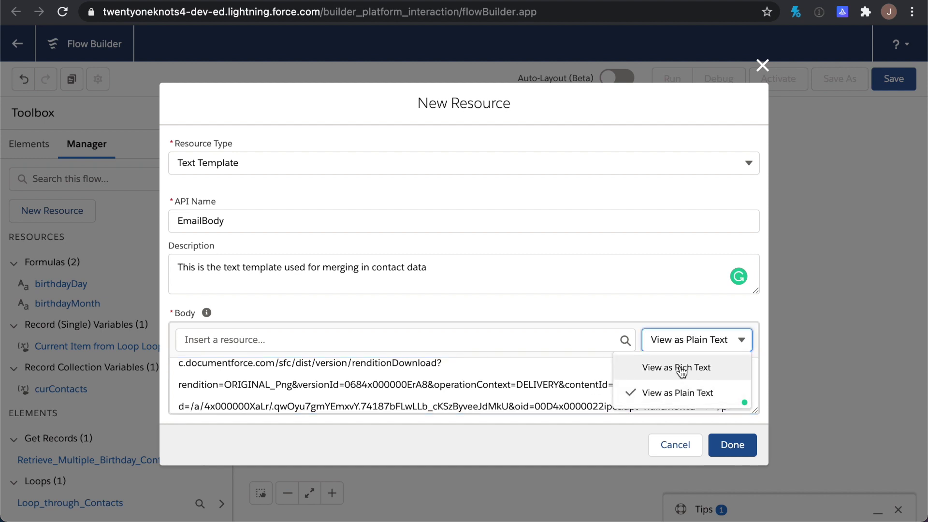
{"action": "left_click", "coordinate": [680, 366]}
{"action": "scroll", "coordinate": [663, 390], "scroll_direction": "down", "scroll_amount": 2}
{"action": "scroll", "coordinate": [663, 391], "scroll_direction": "down", "scroll_amount": 1}
{"action": "scroll", "coordinate": [545, 357], "scroll_direction": "up", "scroll_amount": 3}
{"action": "scroll", "coordinate": [545, 357], "scroll_direction": "down", "scroll_amount": 1}
{"action": "scroll", "coordinate": [545, 362], "scroll_direction": "down", "scroll_amount": 1}
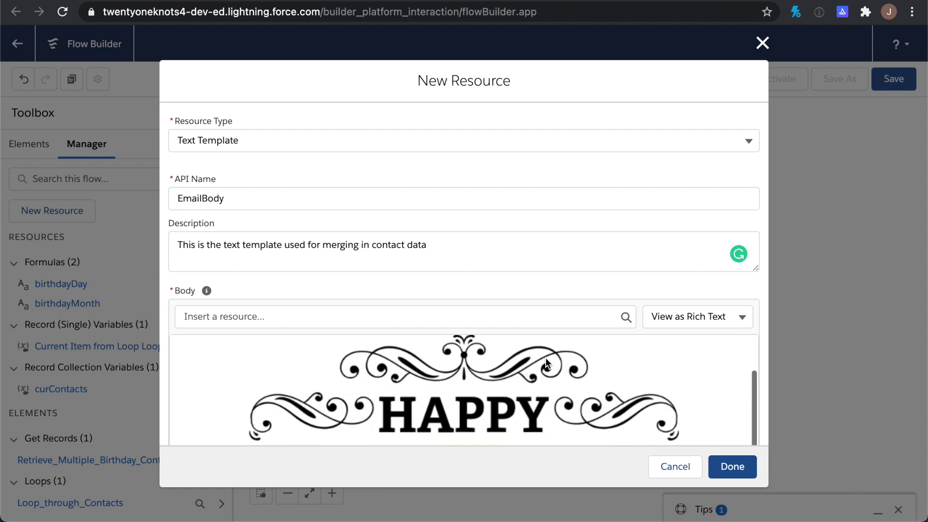
{"action": "scroll", "coordinate": [465, 403], "scroll_direction": "down", "scroll_amount": 2}
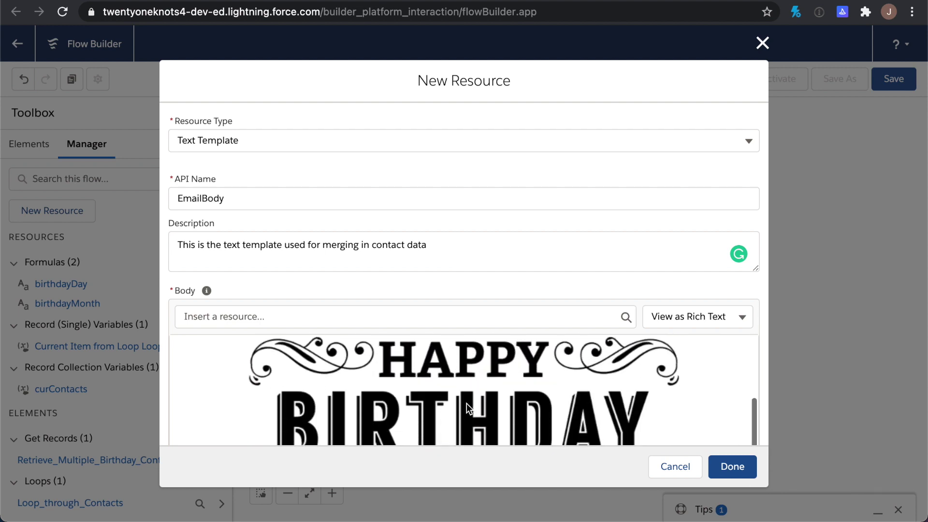
{"action": "scroll", "coordinate": [466, 403], "scroll_direction": "down", "scroll_amount": 3}
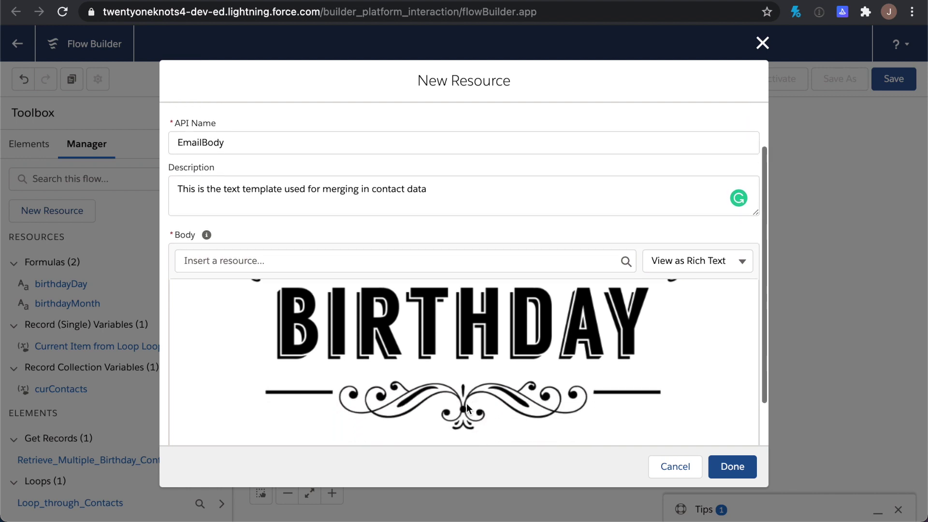
{"action": "scroll", "coordinate": [570, 264], "scroll_direction": "up", "scroll_amount": 4}
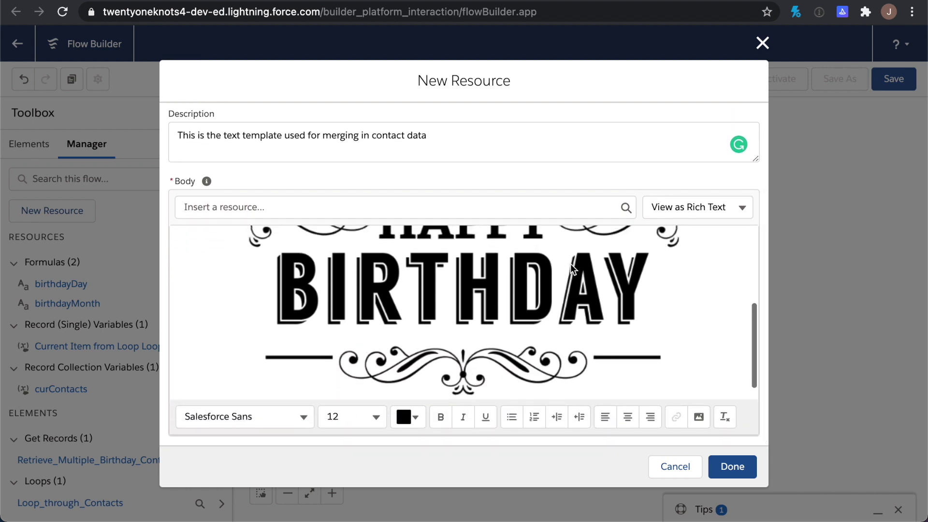
{"action": "scroll", "coordinate": [571, 264], "scroll_direction": "down", "scroll_amount": 1}
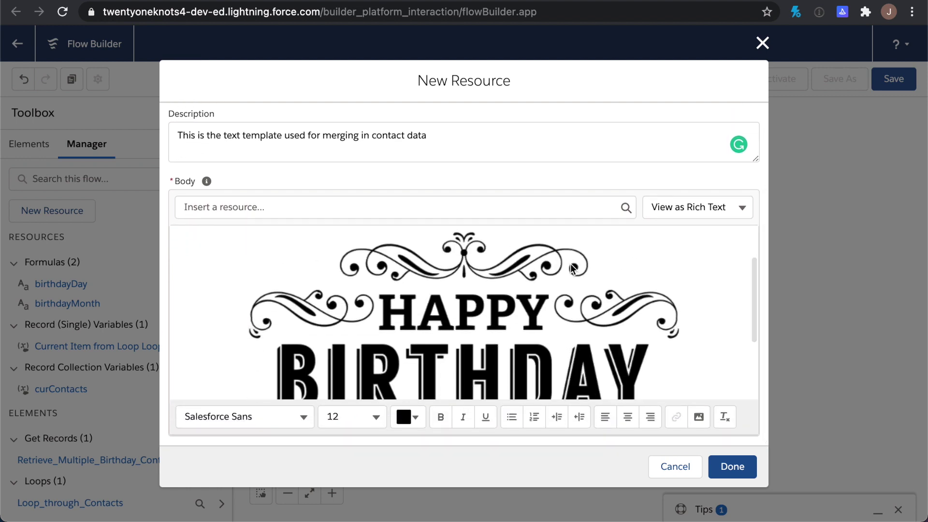
{"action": "scroll", "coordinate": [572, 267], "scroll_direction": "up", "scroll_amount": 1}
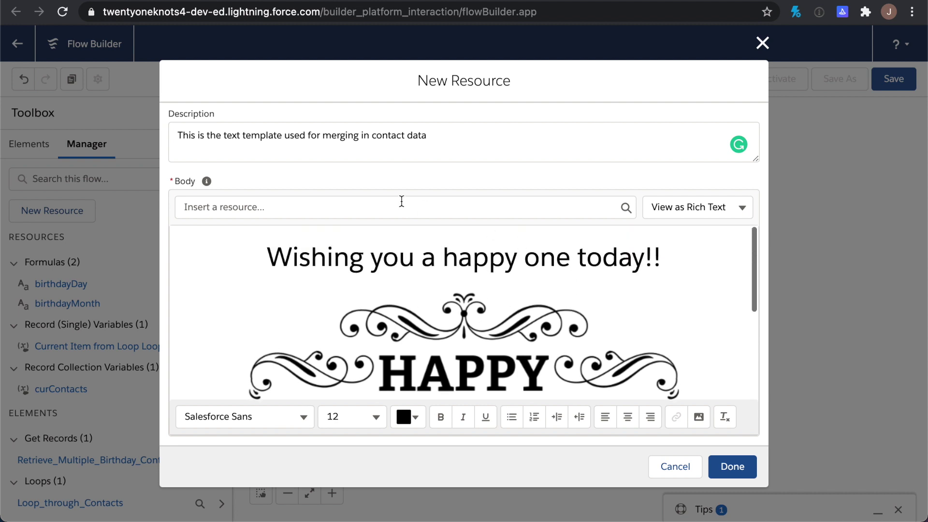
{"action": "scroll", "coordinate": [402, 200], "scroll_direction": "up", "scroll_amount": 2}
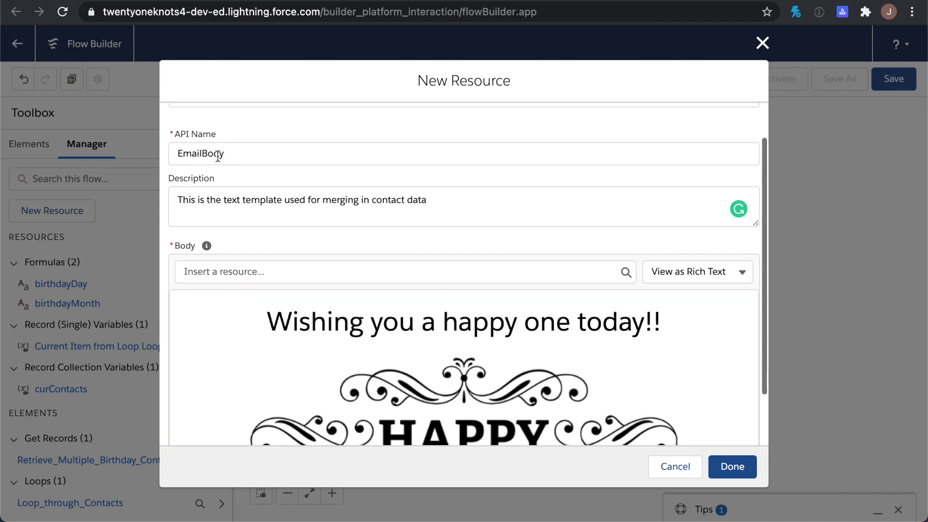
{"action": "left_click", "coordinate": [739, 466]}
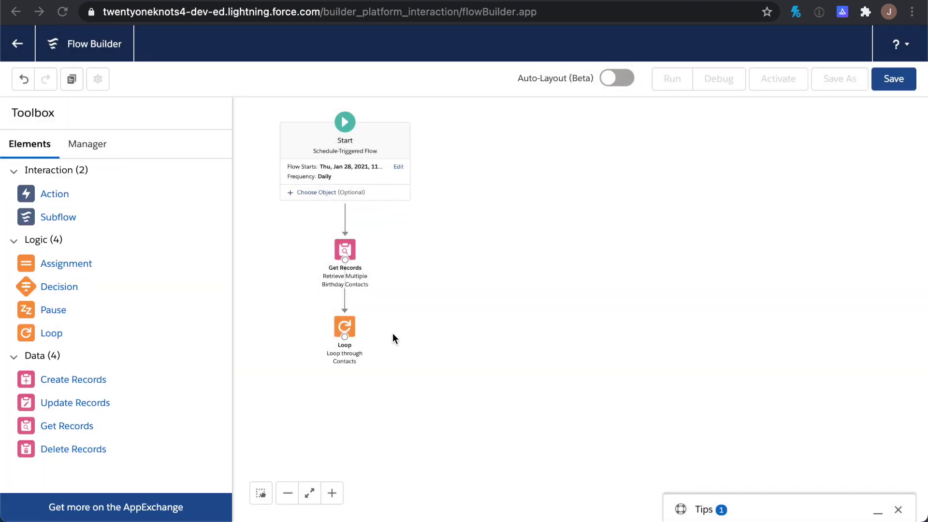
Save the flow as 'Happy Birthday Greeting' with the auto-filled API name Happy_Birthday_Greeting
{"action": "left_click", "coordinate": [894, 83]}
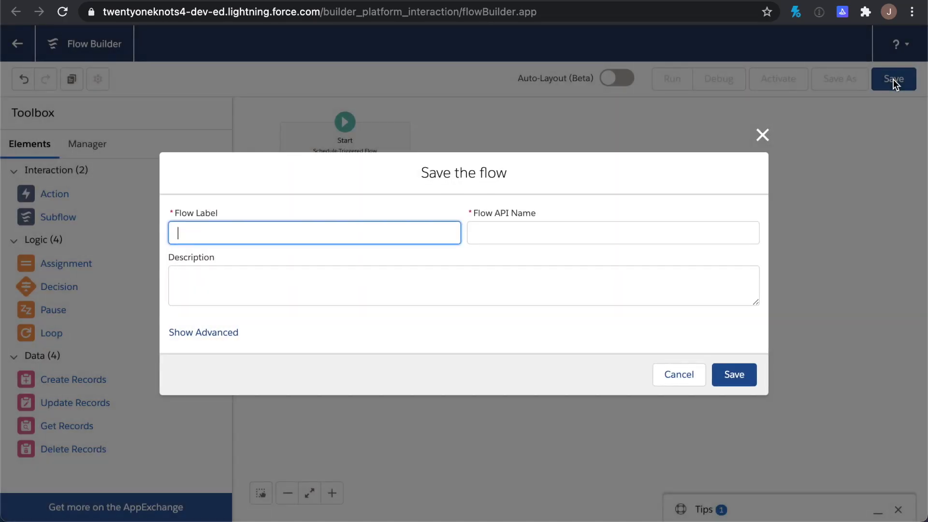
{"action": "type", "text": "Happy Birthday Greeting"}
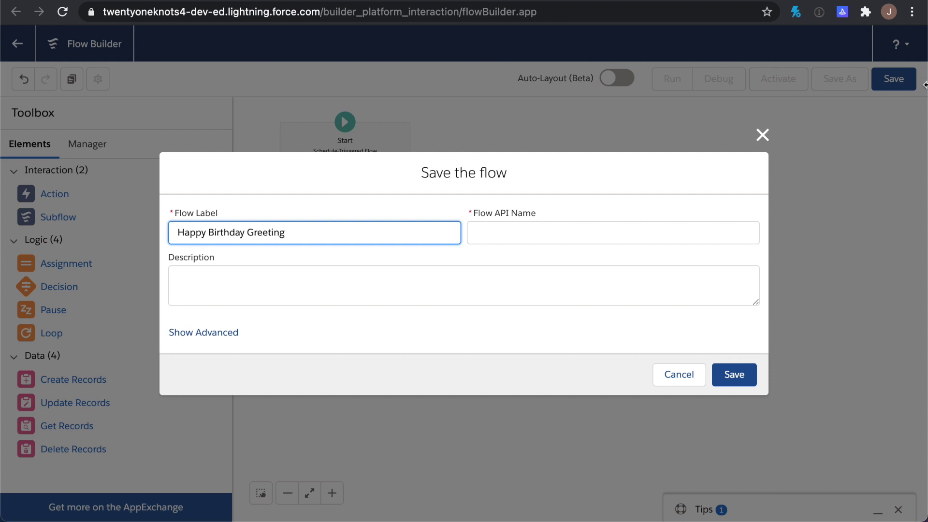
{"action": "key", "text": "Tab"}
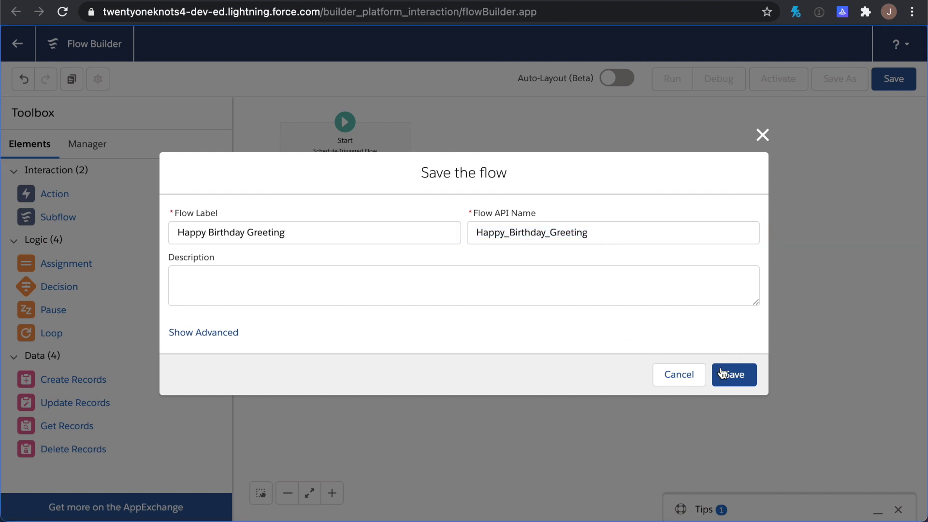
{"action": "left_click", "coordinate": [730, 377]}
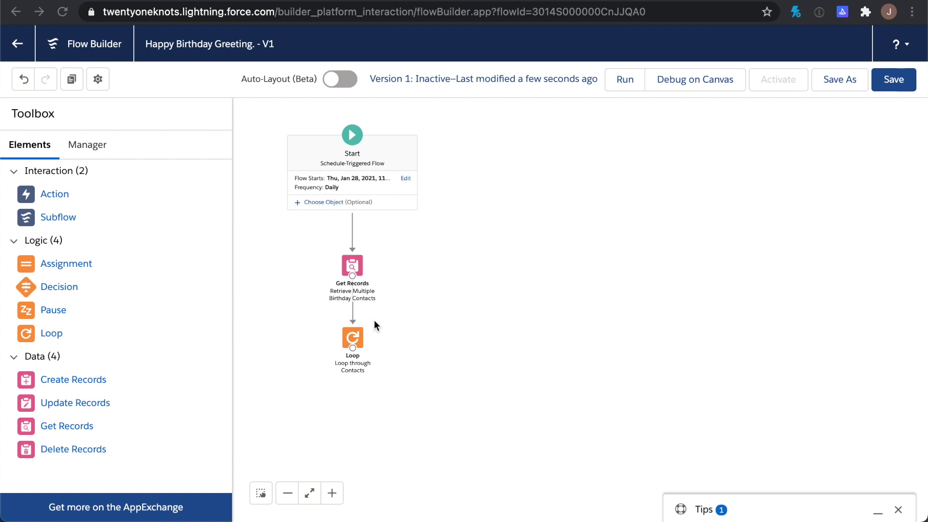
Drop a new Action element onto the flow canvas and choose the Send Email core action
{"action": "left_click", "coordinate": [30, 195]}
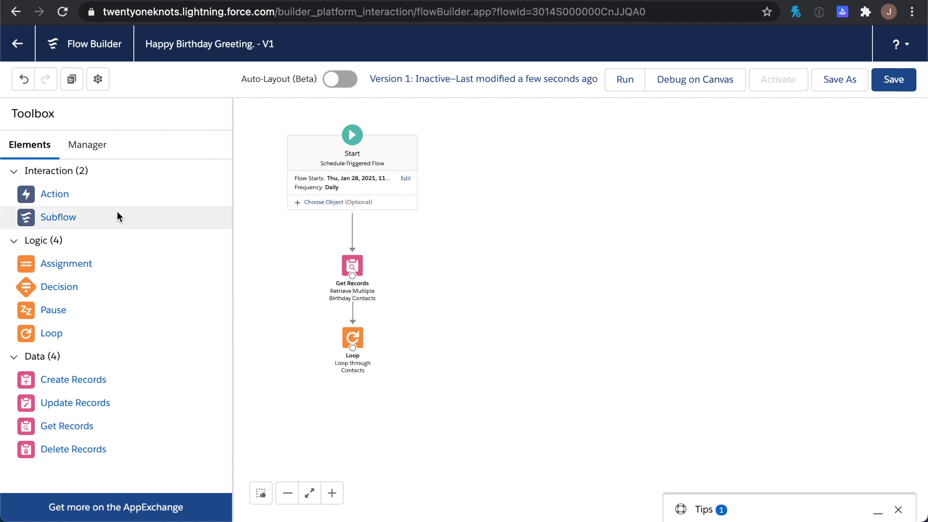
{"action": "left_click_drag", "start_coordinate": [54, 196], "coordinate": [440, 333]}
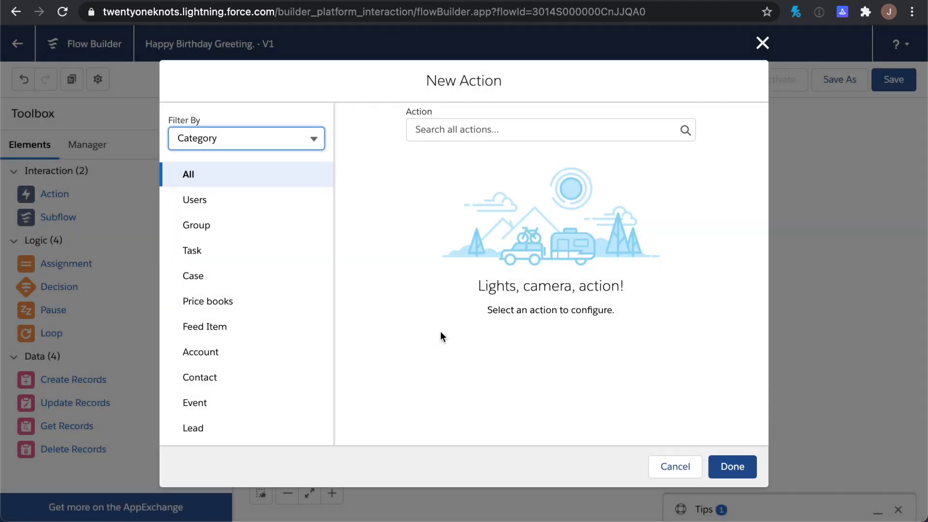
{"action": "left_click", "coordinate": [454, 131]}
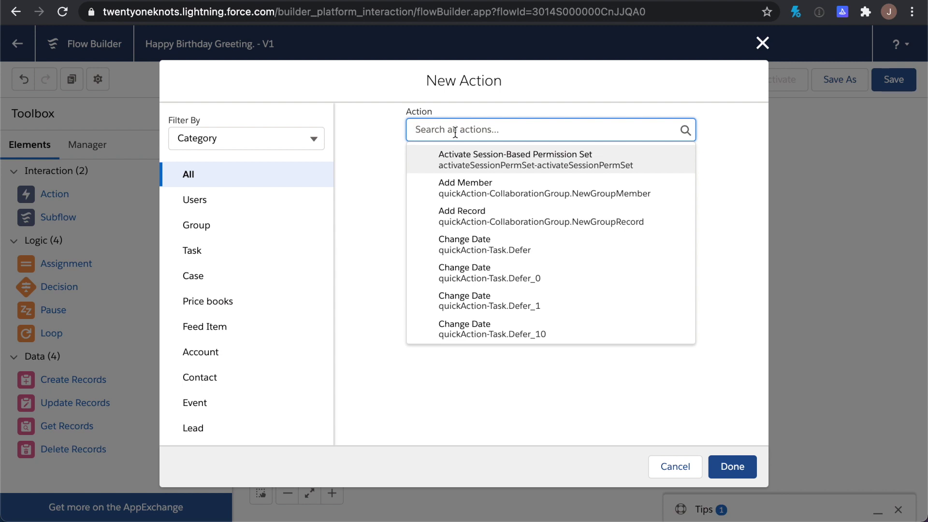
{"action": "type", "text": "send"}
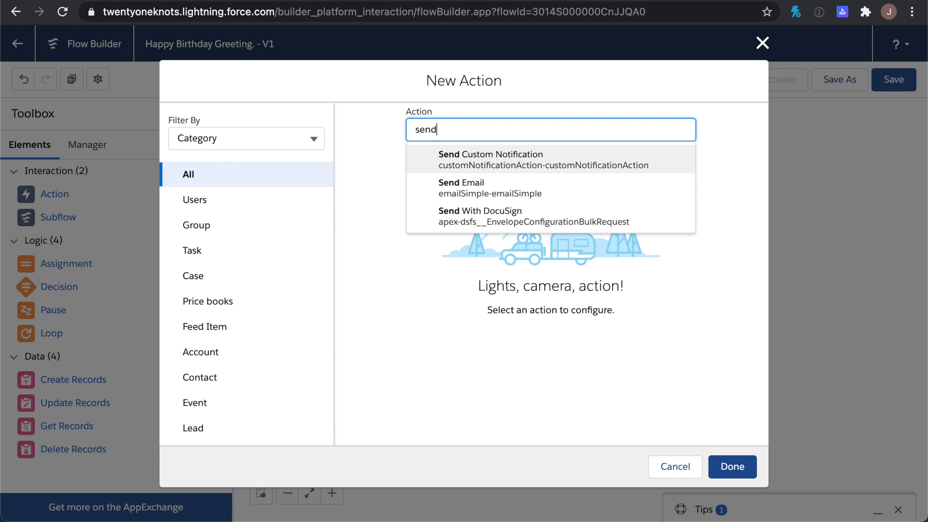
{"action": "key", "text": "BackSpace"}
{"action": "key", "text": "BackSpace"}
{"action": "key", "text": "BackSpace"}
{"action": "key", "text": "BackSpace"}
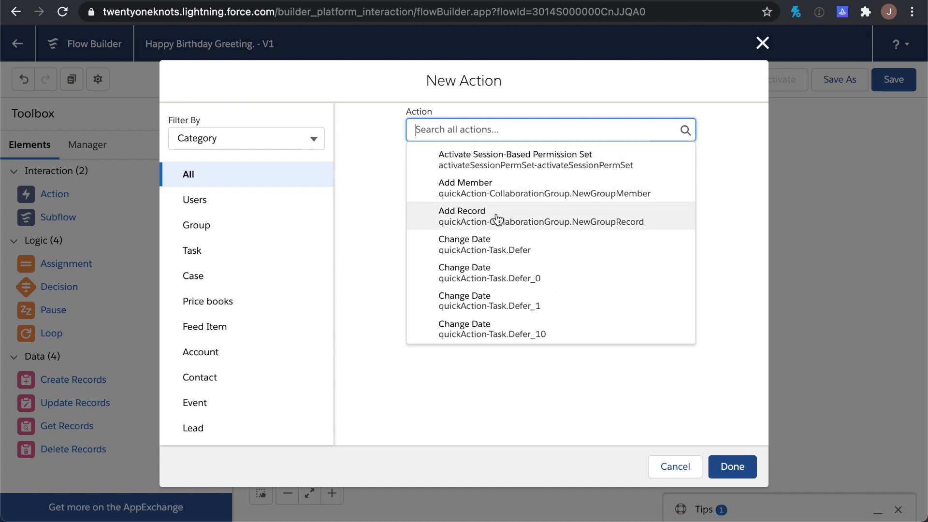
{"action": "scroll", "coordinate": [496, 219], "scroll_direction": "down", "scroll_amount": 3}
{"action": "scroll", "coordinate": [497, 218], "scroll_direction": "up", "scroll_amount": 3}
{"action": "type", "text": "send"}
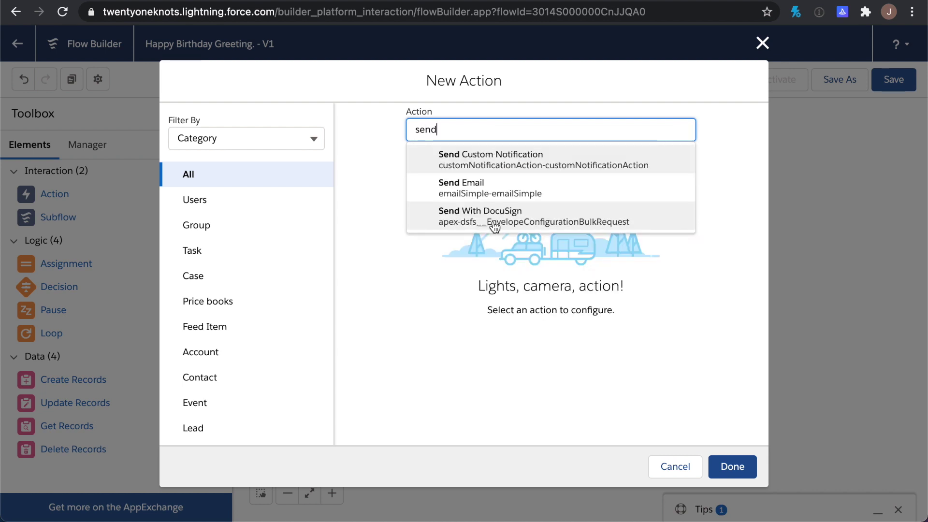
{"action": "left_click", "coordinate": [485, 197]}
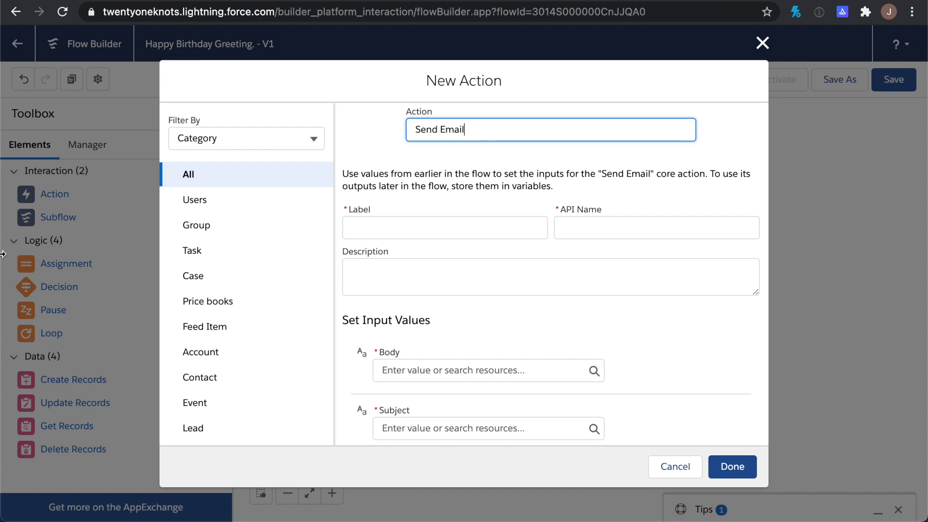
Label the action 'Send Happy Birthday to Matched Contacts' so its API name auto-fills
{"action": "left_click", "coordinate": [416, 222]}
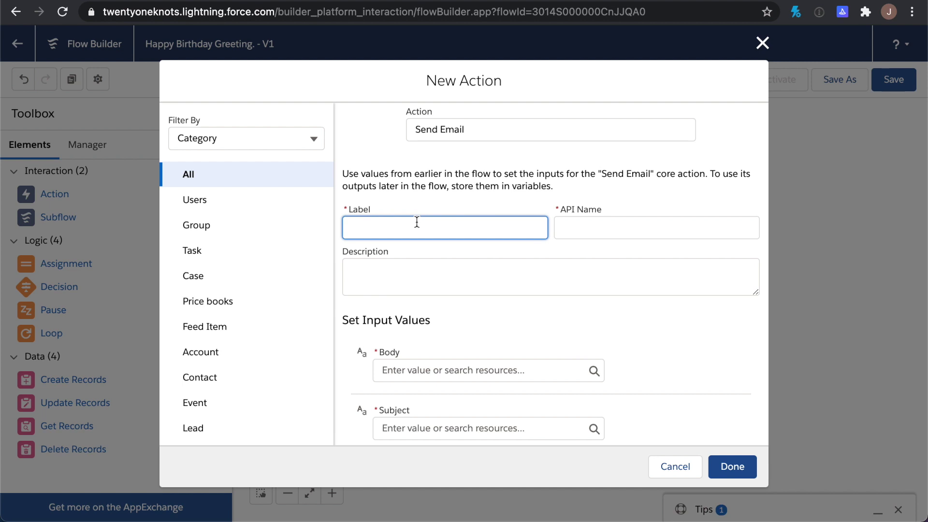
{"action": "type", "text": "Send Happy Birthday to Matched"}
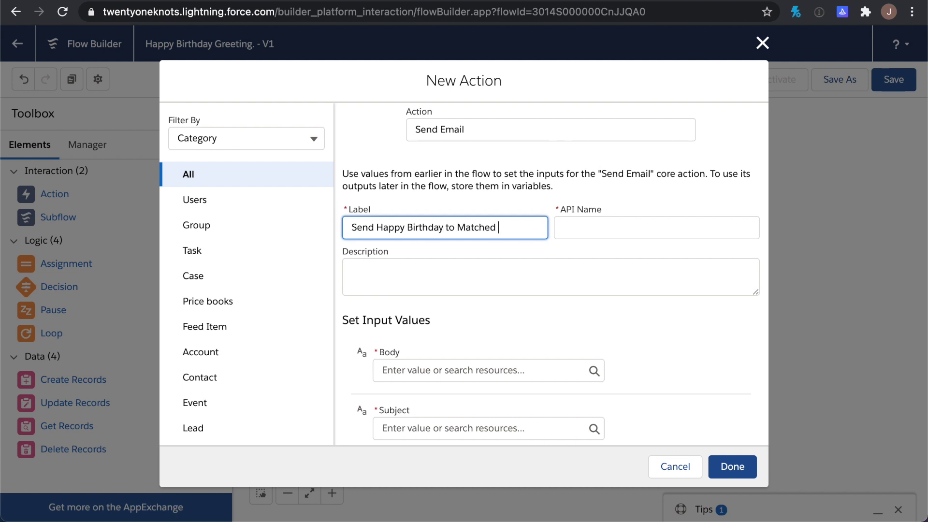
{"action": "type", "text": " Contacts"}
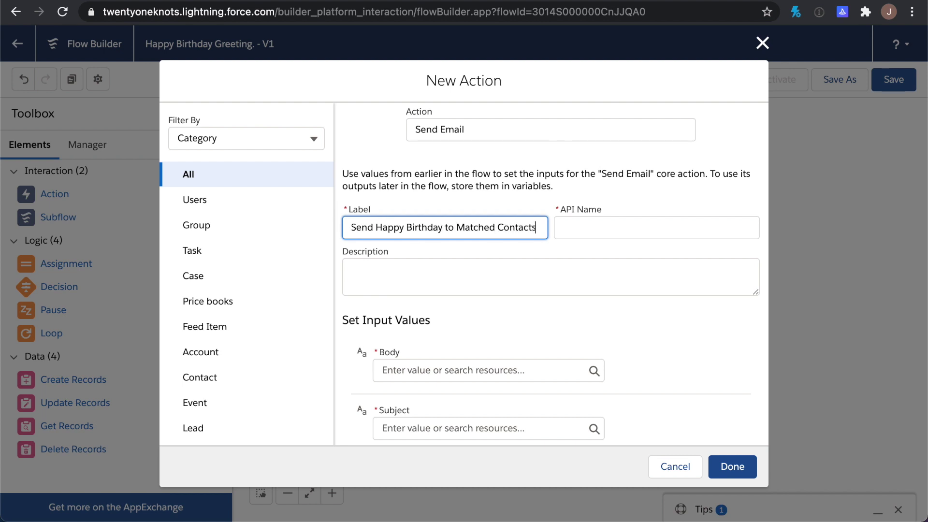
{"action": "key", "text": "Tab"}
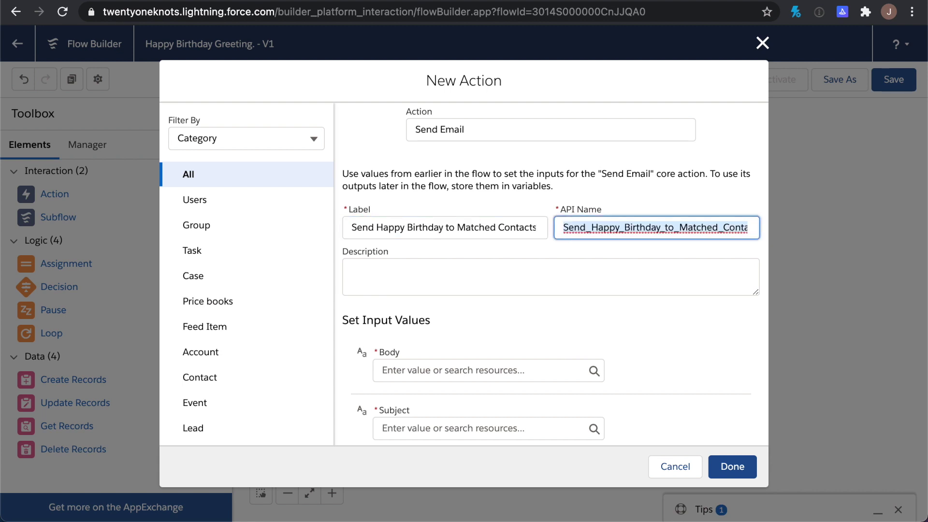
Add the description 'Send Happy Birthday email fo matched contacts' and locate the Rich-Text-Formatted Body input
{"action": "key", "text": "Tab"}
{"action": "type", "text": "Send"}
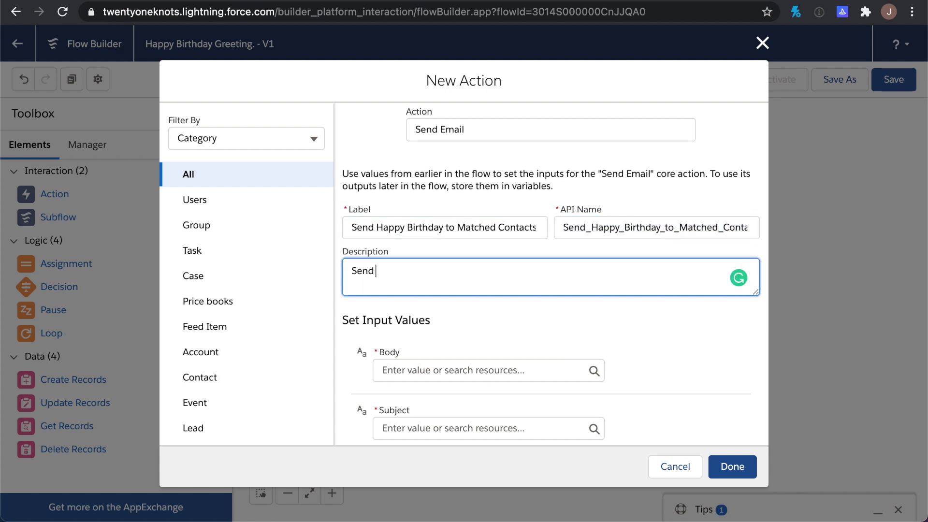
{"action": "type", "text": " Happy Birthdat"}
{"action": "key", "text": "BackSpace"}
{"action": "type", "text": "y email"}
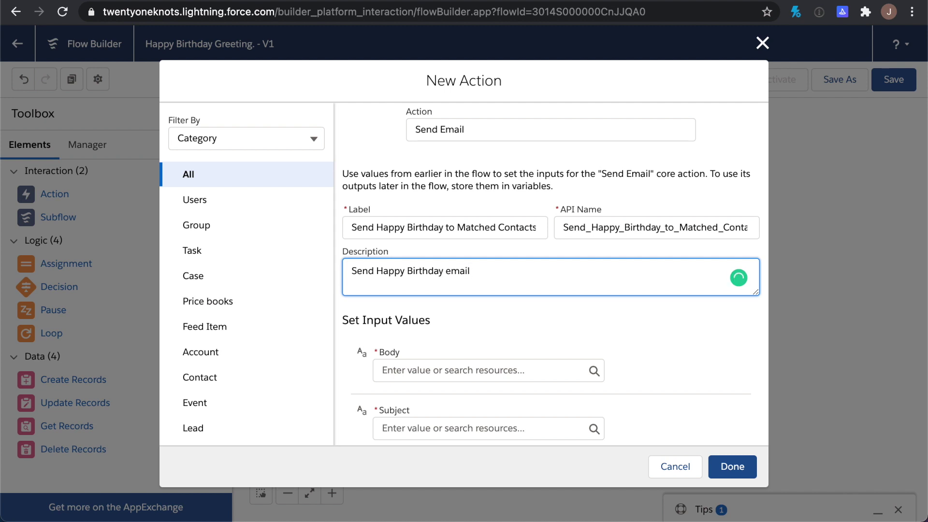
{"action": "type", "text": " fo matched contacts"}
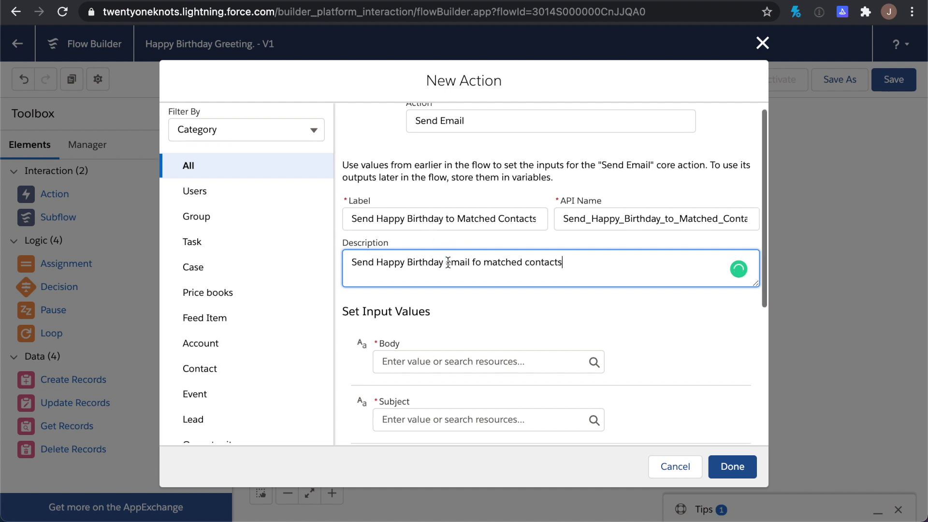
{"action": "scroll", "coordinate": [448, 261], "scroll_direction": "down", "scroll_amount": 3}
{"action": "scroll", "coordinate": [447, 262], "scroll_direction": "down", "scroll_amount": 3}
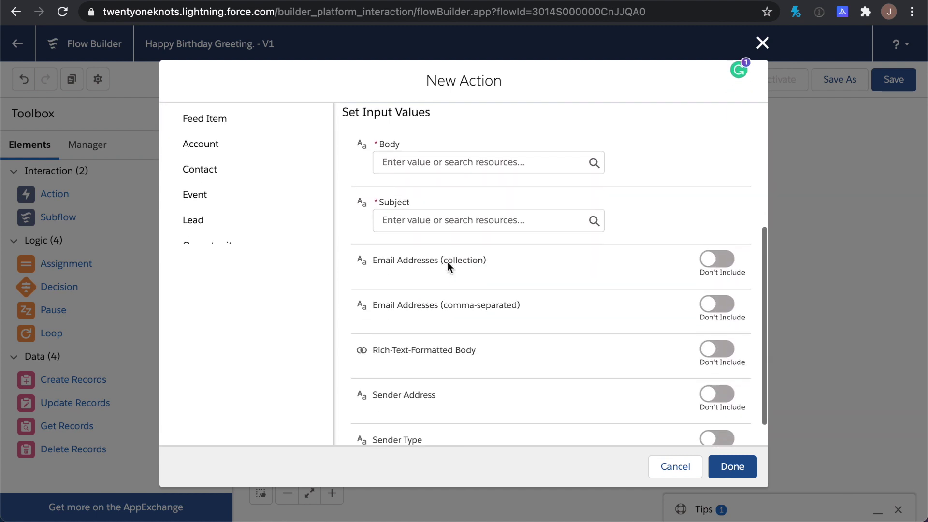
{"action": "left_click_drag", "start_coordinate": [371, 332], "coordinate": [480, 333]}
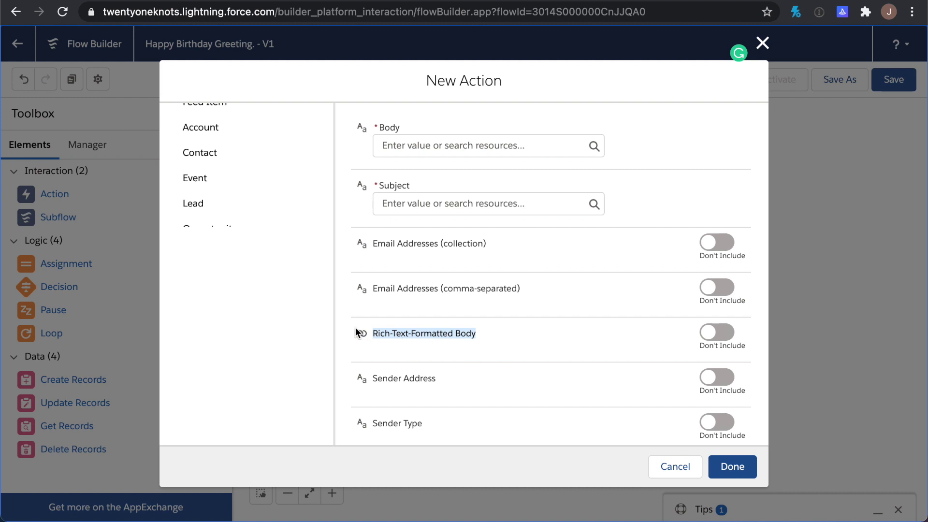
Fill the action's Body with the EmailBody text template ({!EmailBody})
{"action": "scroll", "coordinate": [355, 327], "scroll_direction": "up", "scroll_amount": 1}
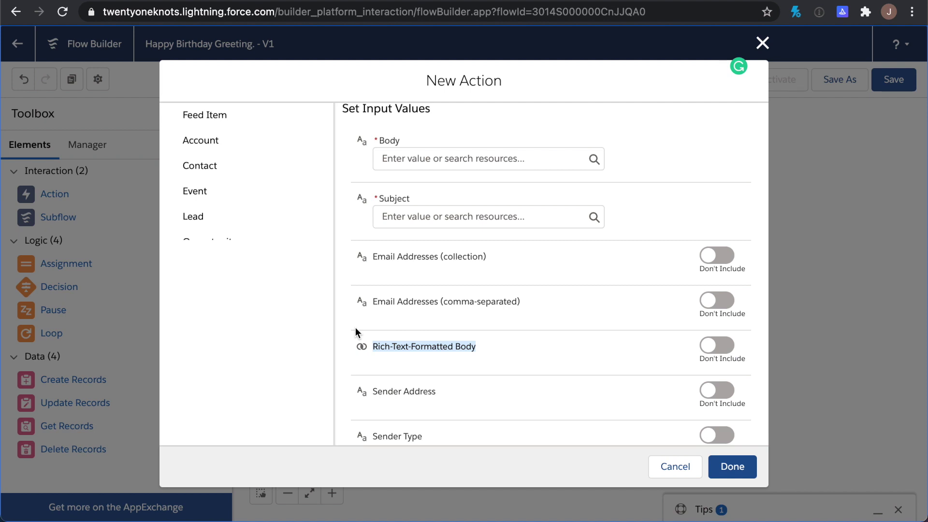
{"action": "scroll", "coordinate": [355, 327], "scroll_direction": "up", "scroll_amount": 5}
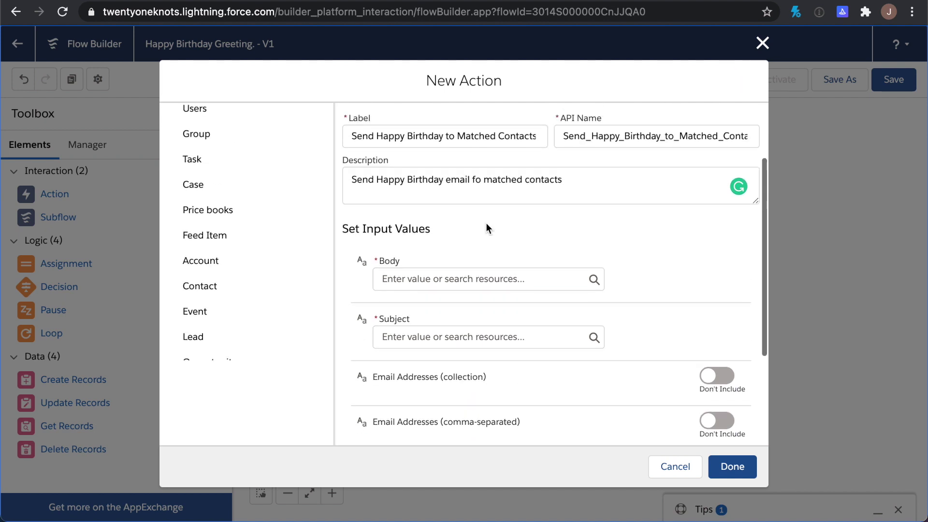
{"action": "left_click", "coordinate": [420, 279]}
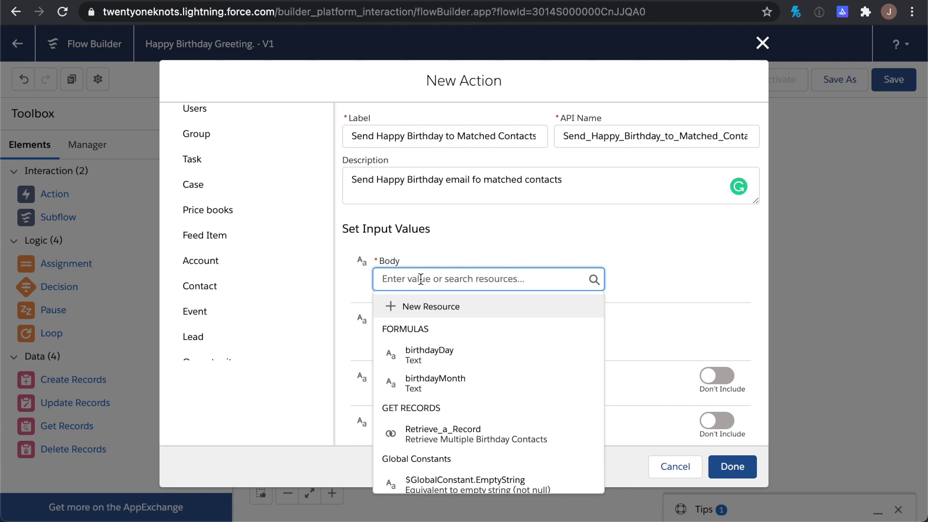
{"action": "type", "text": "email"}
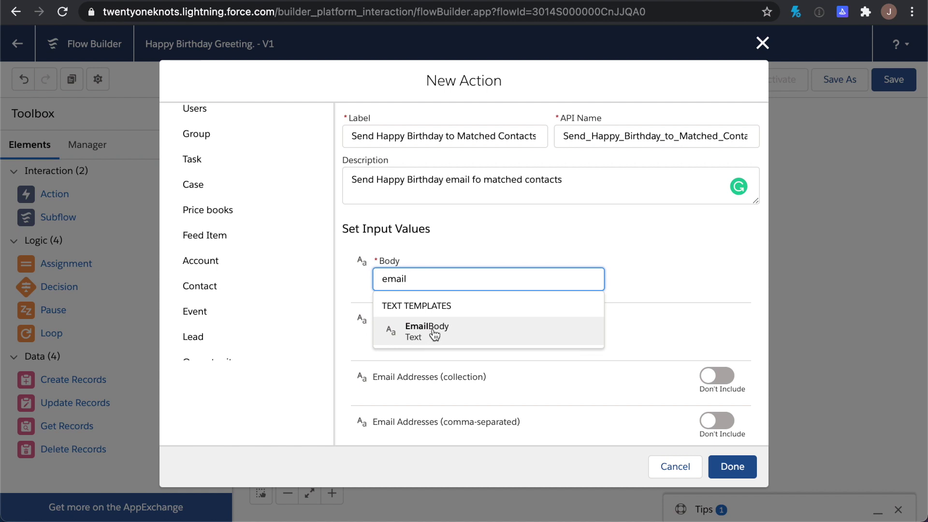
{"action": "left_click", "coordinate": [435, 334]}
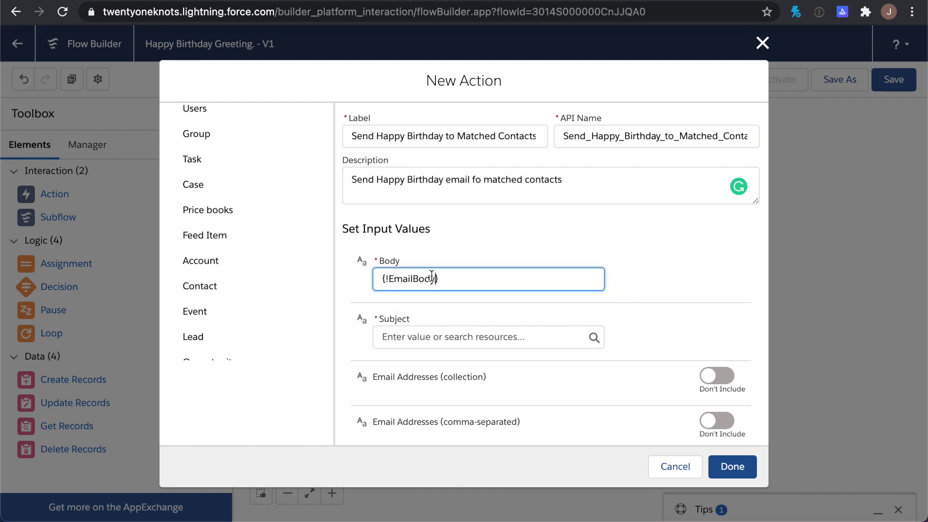
{"action": "scroll", "coordinate": [431, 306], "scroll_direction": "down", "scroll_amount": 1}
Enter 'Happy Birthday' as the email Subject
{"action": "left_click", "coordinate": [431, 304]}
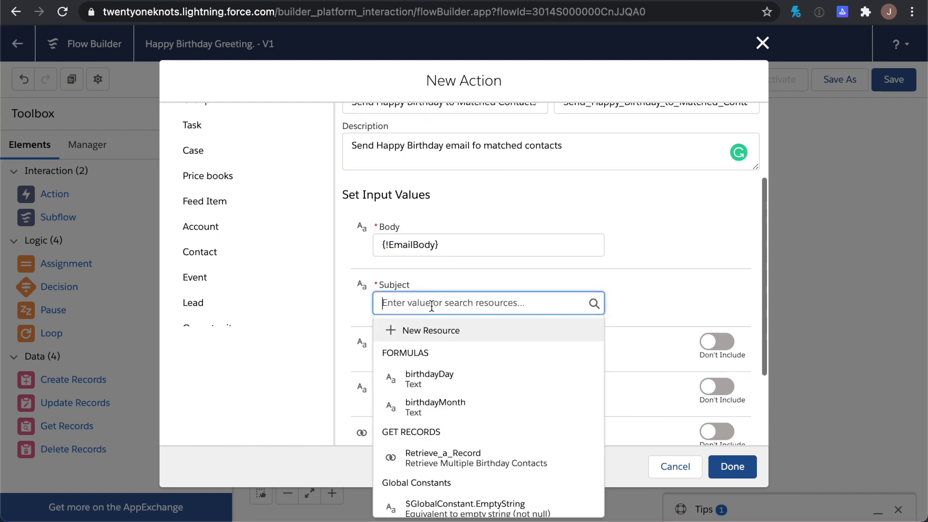
{"action": "type", "text": "Happy"}
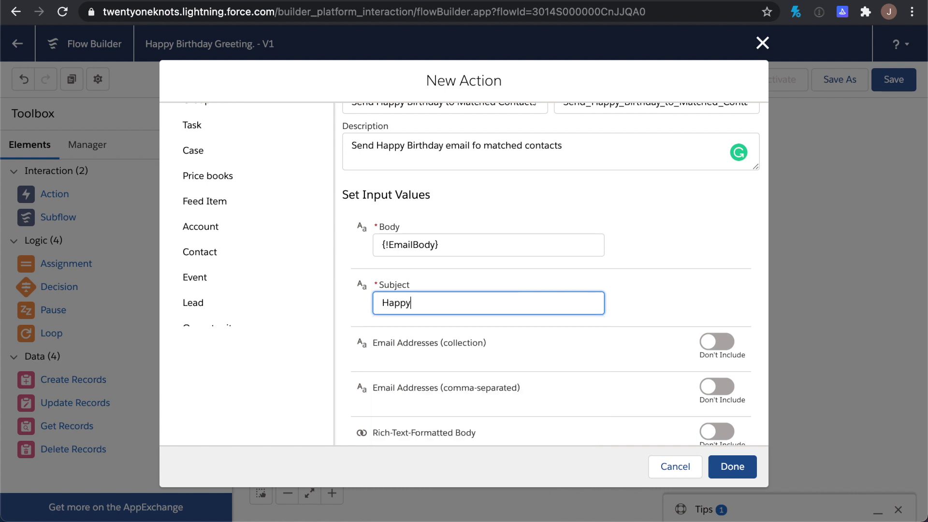
{"action": "type", "text": " Birthday"}
{"action": "scroll", "coordinate": [440, 352], "scroll_direction": "down", "scroll_amount": 3}
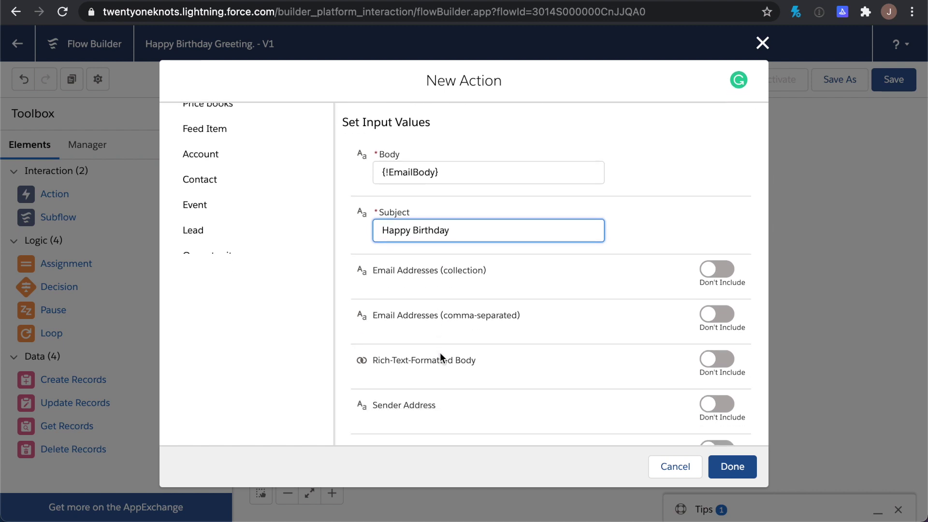
{"action": "scroll", "coordinate": [440, 356], "scroll_direction": "down", "scroll_amount": 2}
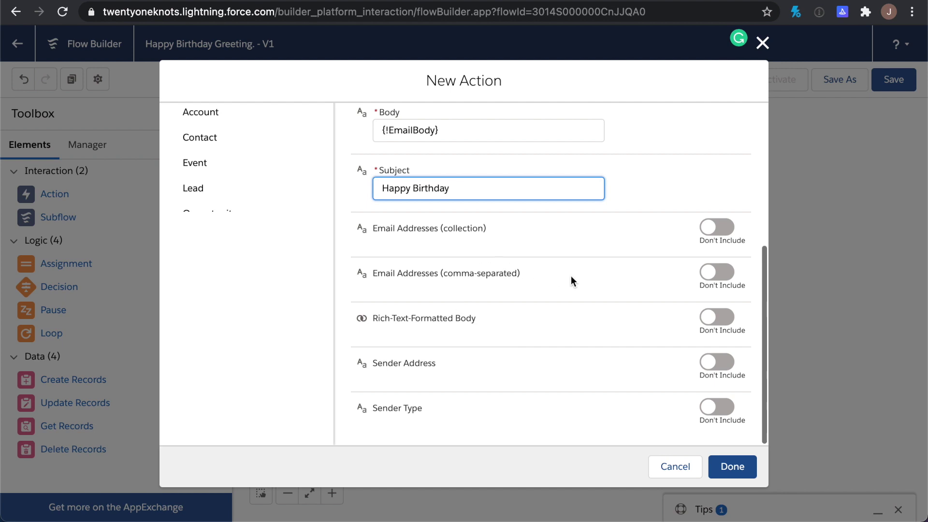
Include comma-separated Email Addresses set to {!Loop_through_Contacts.FirstName}, then select that reference to copy
{"action": "left_click", "coordinate": [721, 272]}
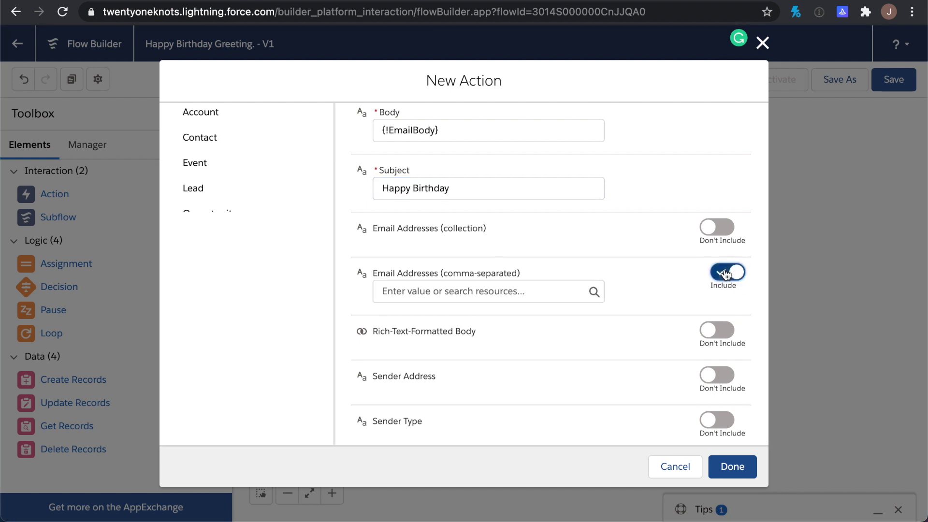
{"action": "left_click", "coordinate": [464, 292]}
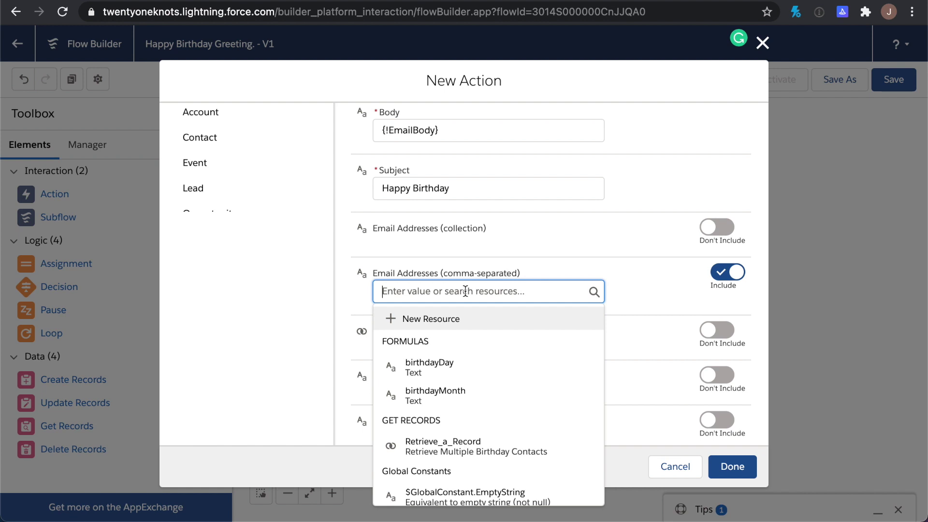
{"action": "type", "text": "l"}
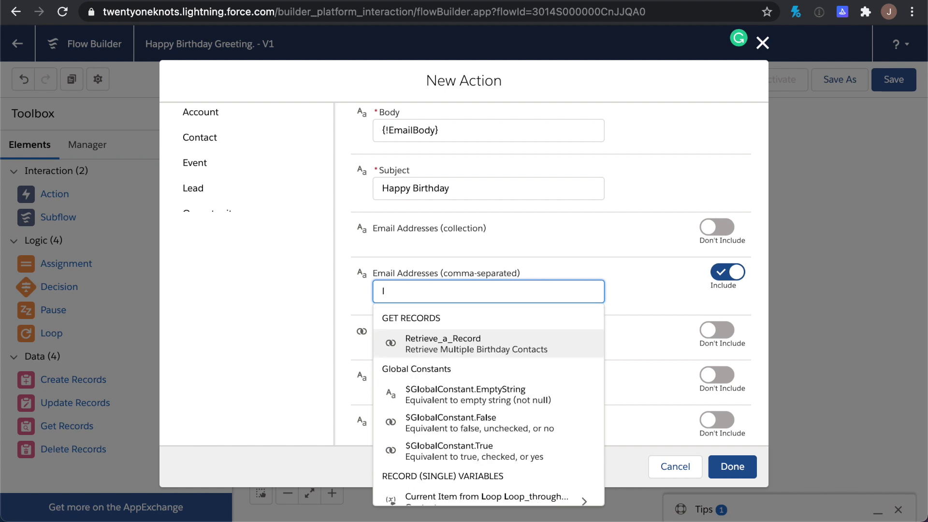
{"action": "type", "text": "oop"}
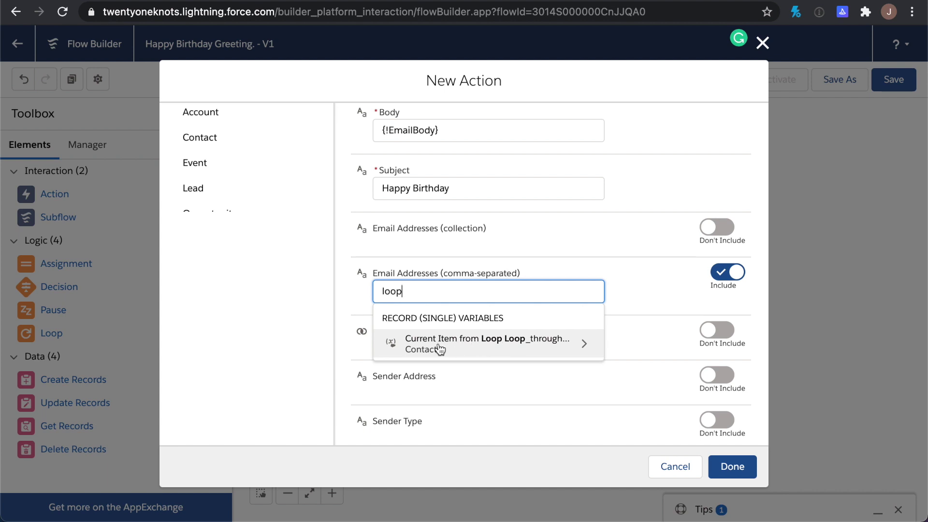
{"action": "left_click", "coordinate": [586, 345]}
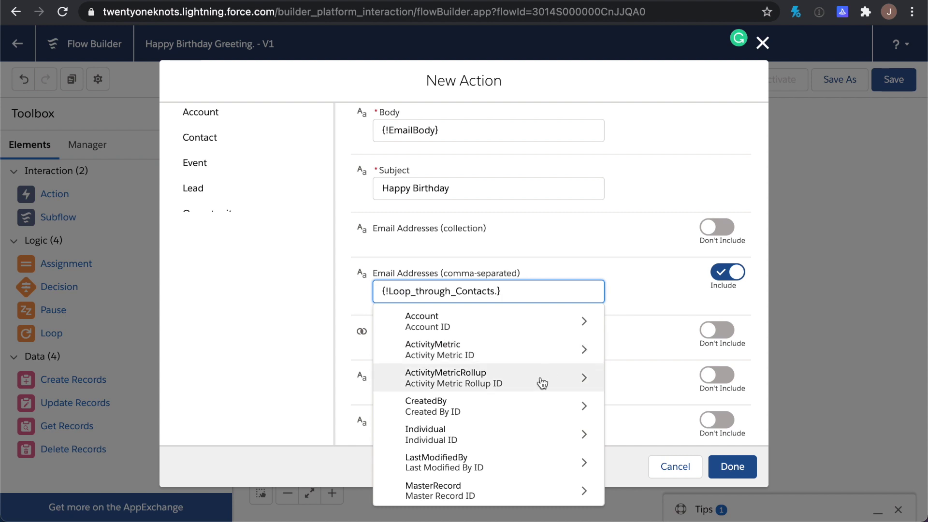
{"action": "scroll", "coordinate": [540, 384], "scroll_direction": "down", "scroll_amount": 1}
{"action": "scroll", "coordinate": [541, 384], "scroll_direction": "down", "scroll_amount": 8}
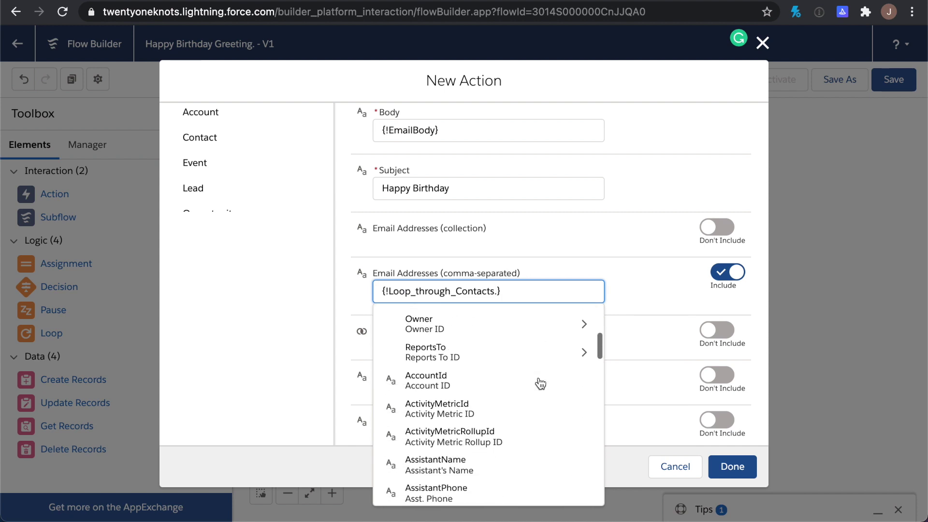
{"action": "scroll", "coordinate": [540, 384], "scroll_direction": "down", "scroll_amount": 5}
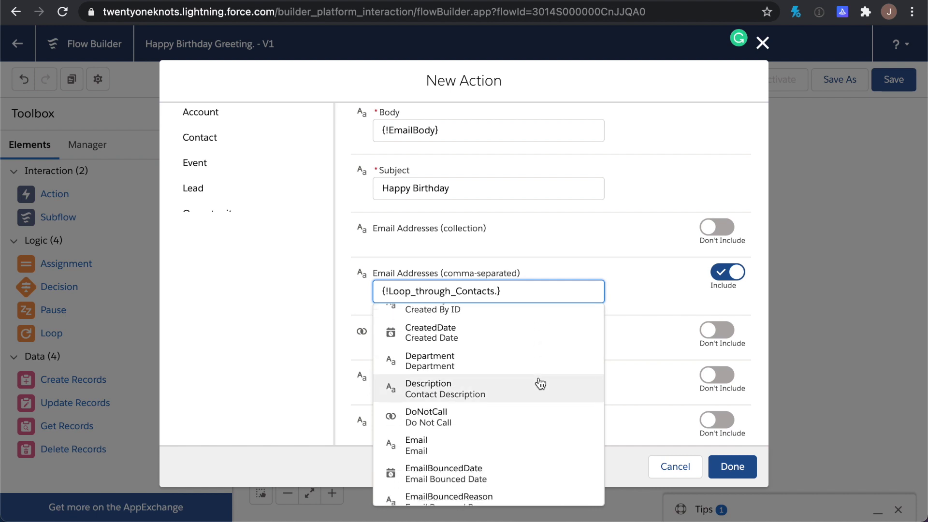
{"action": "scroll", "coordinate": [540, 384], "scroll_direction": "down", "scroll_amount": 5}
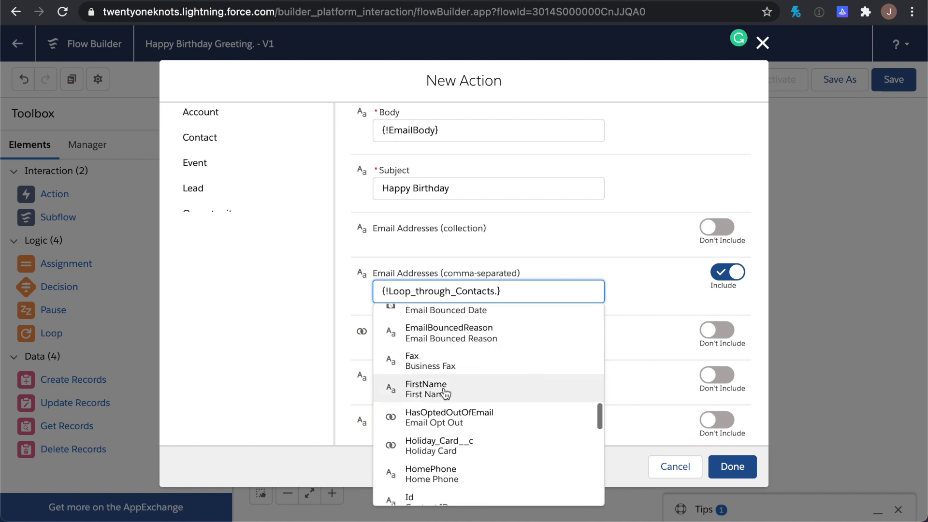
{"action": "left_click", "coordinate": [424, 391]}
{"action": "left_click", "coordinate": [552, 290]}
{"action": "left_click_drag", "start_coordinate": [552, 289], "coordinate": [331, 289]}
{"action": "key", "text": "super+c"}
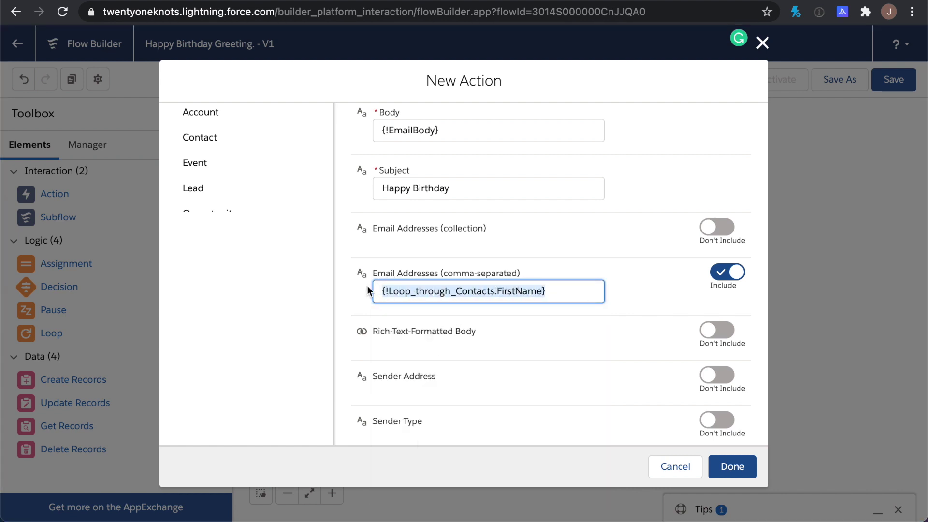
Append the contact's FirstName reference to the 'Happy Birthday' subject
{"action": "left_click", "coordinate": [468, 188]}
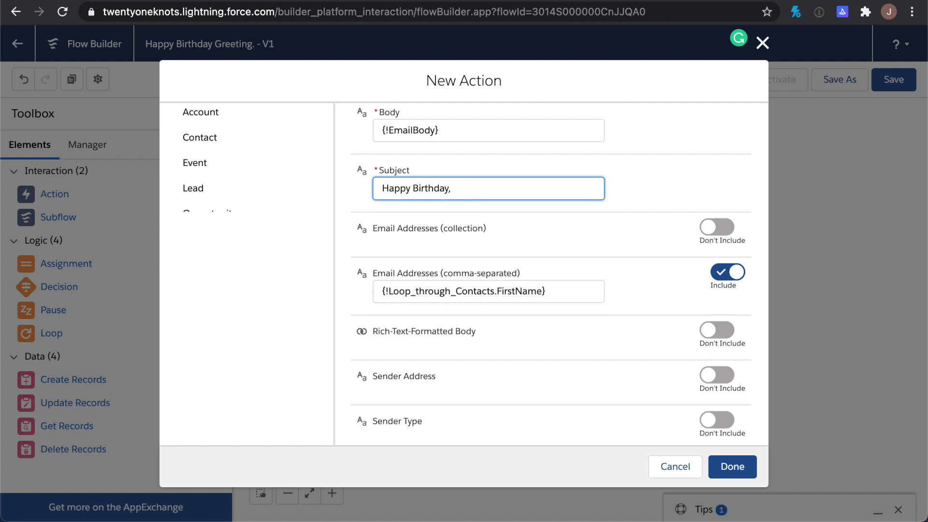
{"action": "key", "text": "super+v"}
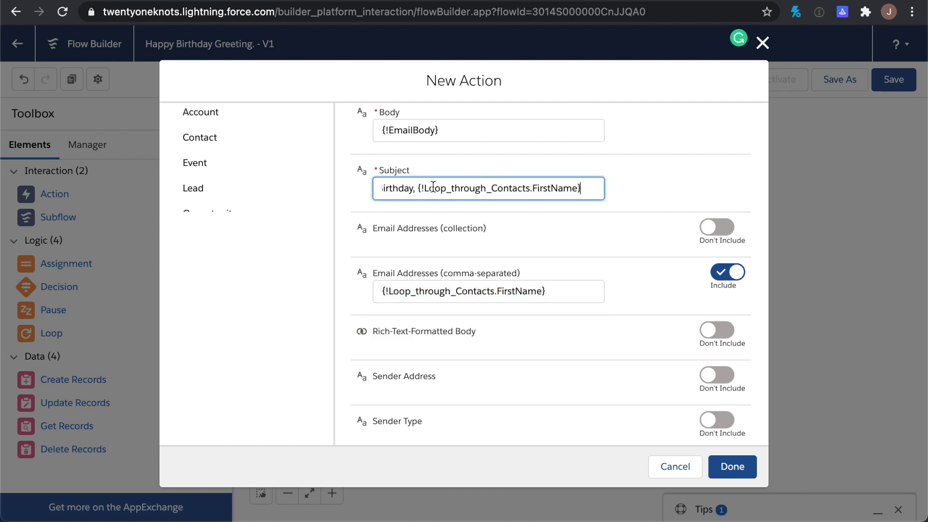
{"action": "left_click_drag", "start_coordinate": [391, 188], "coordinate": [375, 187]}
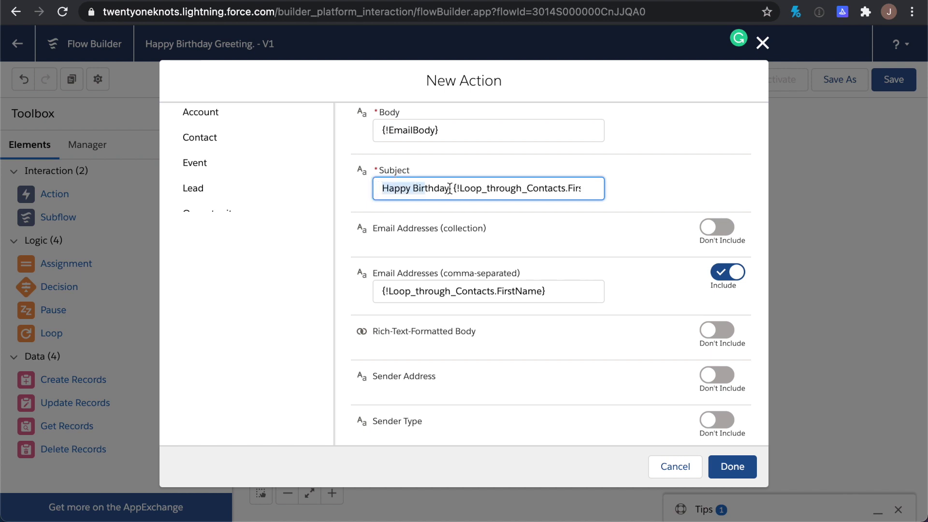
Replace the recipient addresses with {!Loop_through_Contacts.Email} and include Rich-Text-Formatted Body
{"action": "left_click", "coordinate": [575, 290]}
{"action": "left_click", "coordinate": [573, 218]}
{"action": "left_click_drag", "start_coordinate": [560, 289], "coordinate": [352, 289]}
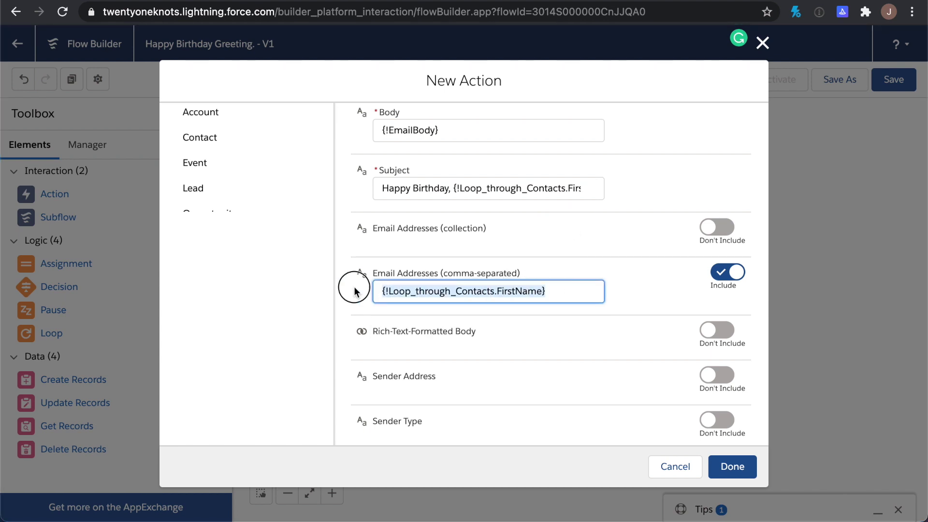
{"action": "key", "text": "BackSpace"}
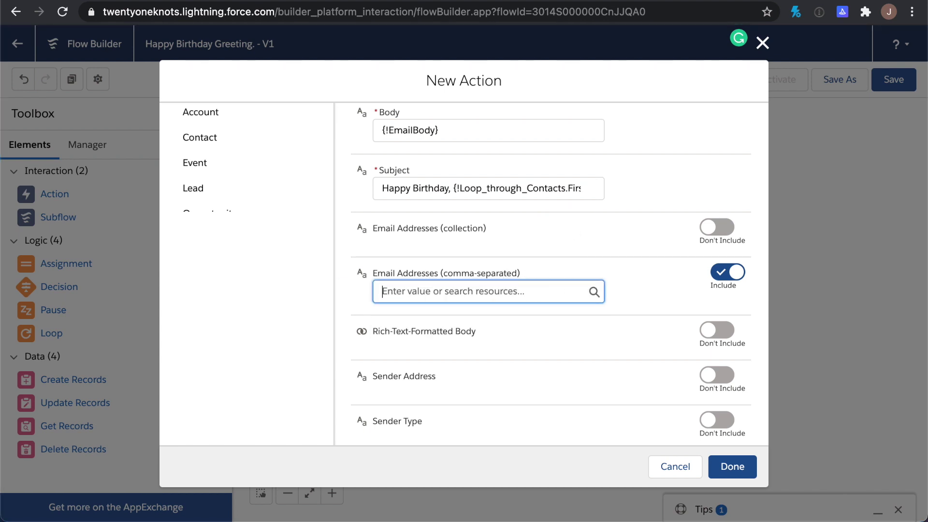
{"action": "left_click", "coordinate": [384, 291]}
{"action": "type", "text": "loo"}
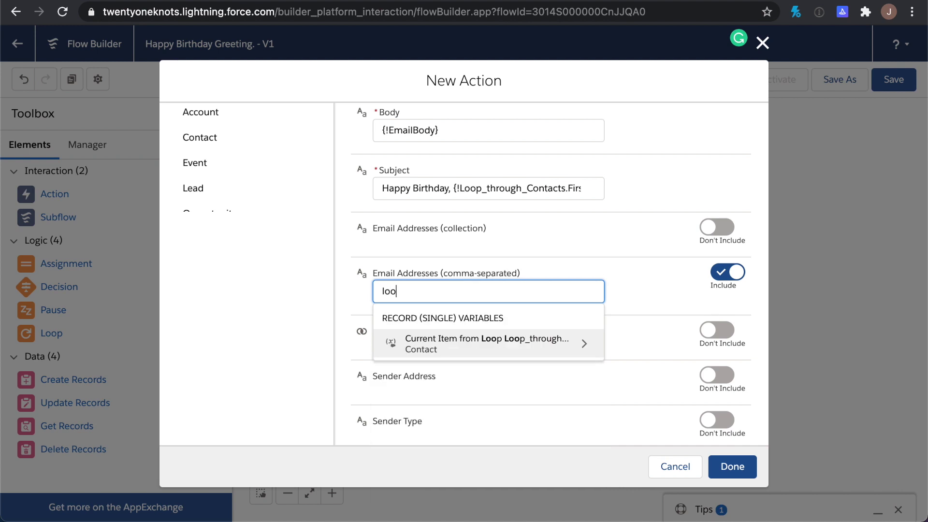
{"action": "left_click", "coordinate": [454, 333]}
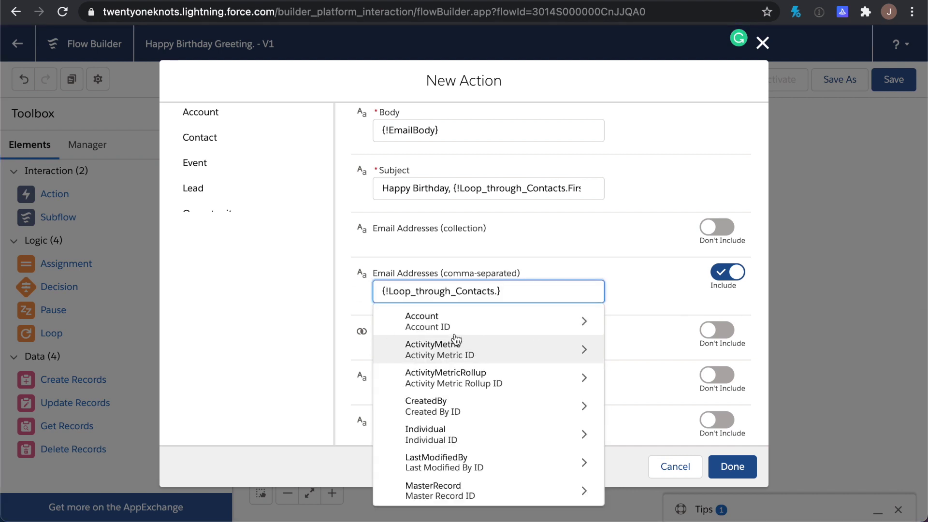
{"action": "scroll", "coordinate": [505, 405], "scroll_direction": "down", "scroll_amount": 3}
{"action": "scroll", "coordinate": [509, 406], "scroll_direction": "down", "scroll_amount": 5}
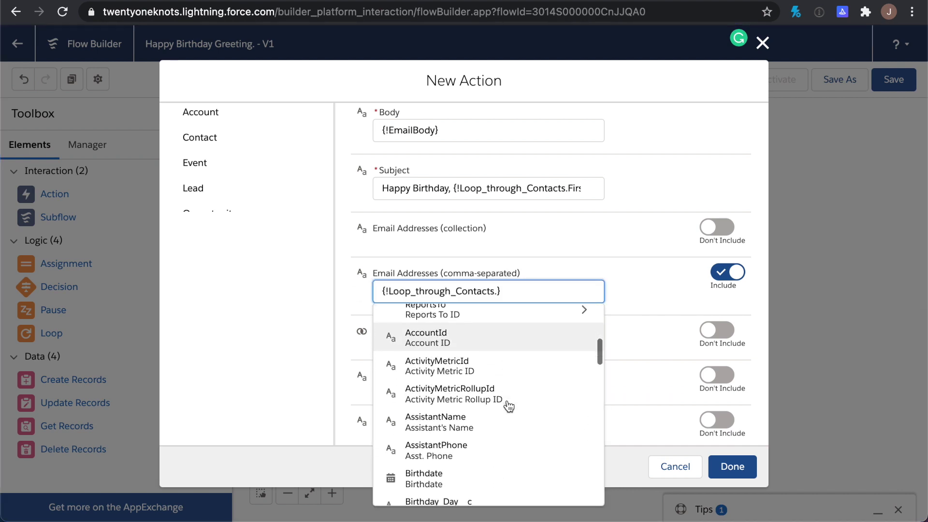
{"action": "scroll", "coordinate": [509, 406], "scroll_direction": "down", "scroll_amount": 5}
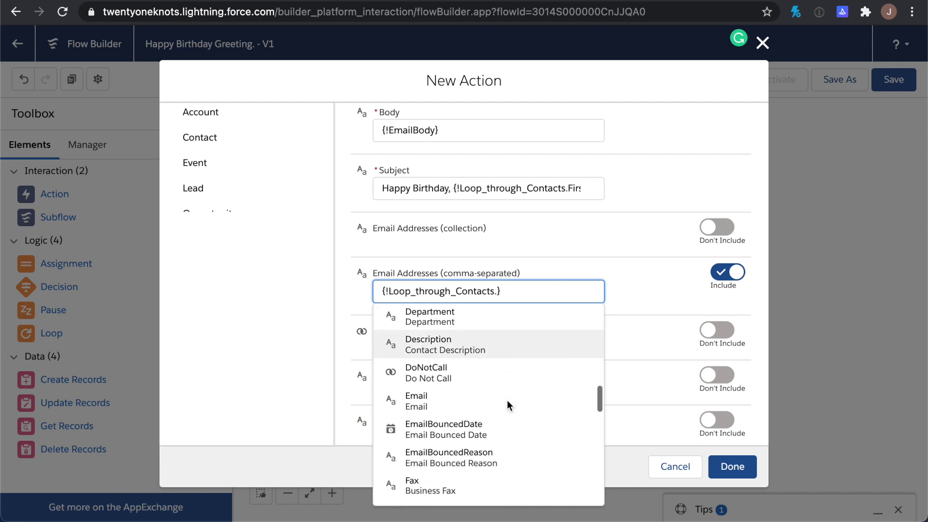
{"action": "left_click", "coordinate": [461, 395]}
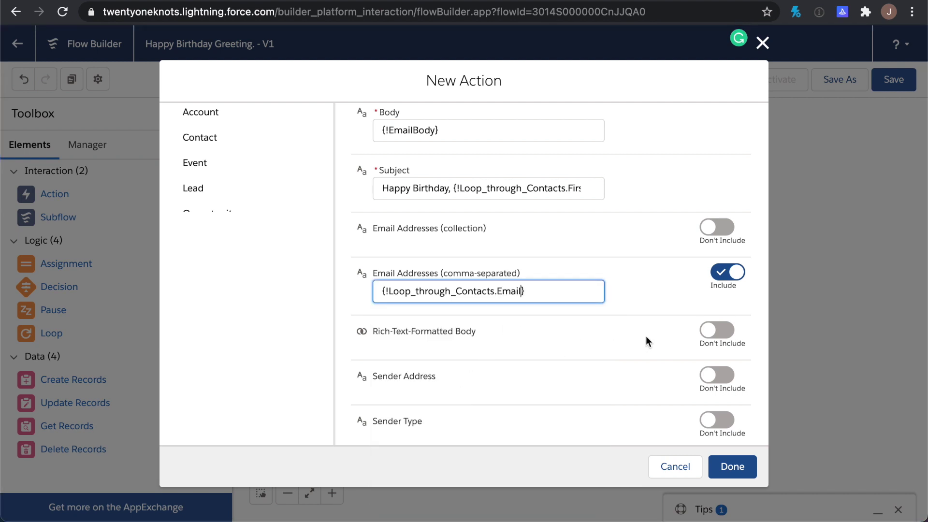
{"action": "left_click", "coordinate": [723, 330]}
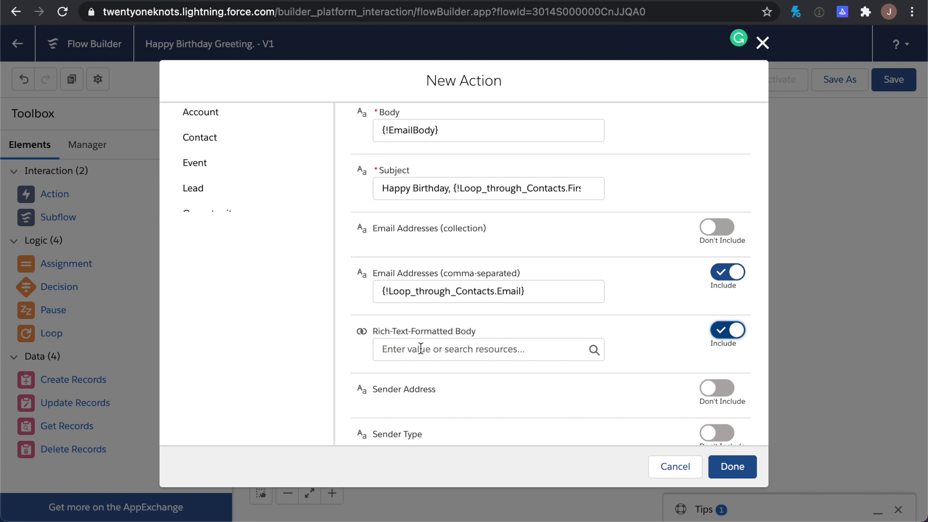
Set Rich-Text-Formatted Body to {!$GlobalConstant.True} and include a Sender Address
{"action": "left_click", "coordinate": [421, 348]}
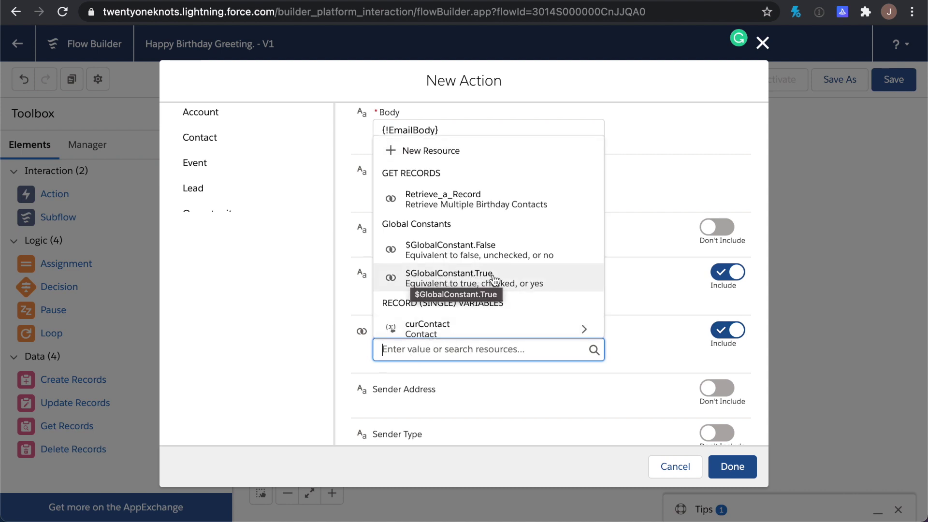
{"action": "left_click", "coordinate": [473, 278]}
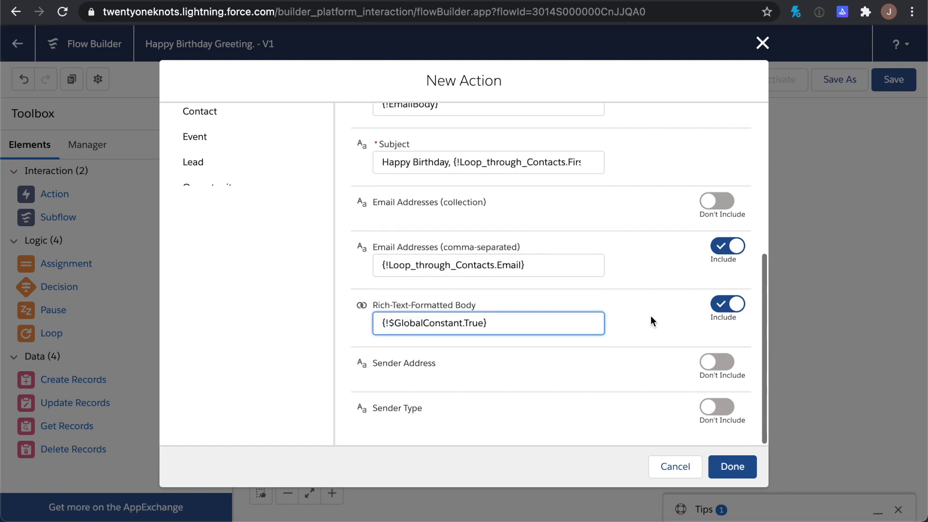
{"action": "left_click", "coordinate": [638, 363]}
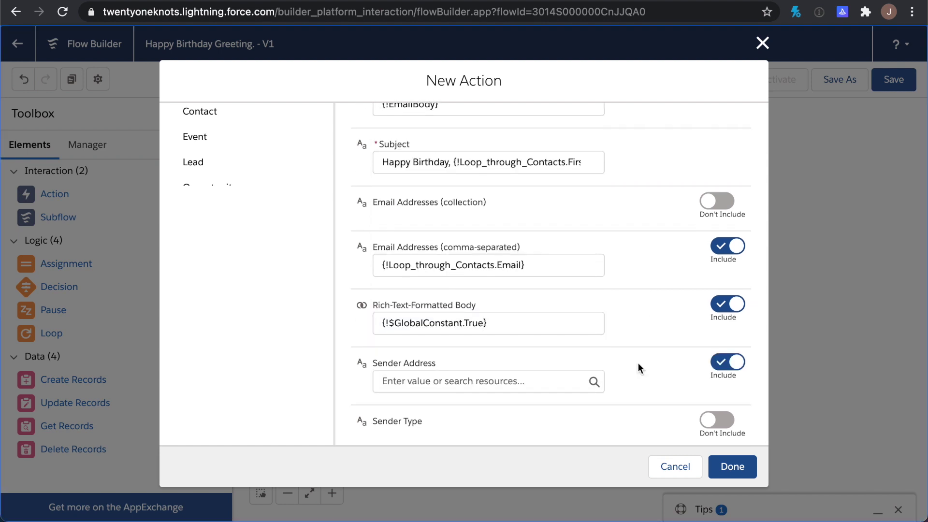
Enter the sender email address and finish the Send Email action
{"action": "left_click", "coordinate": [495, 382]}
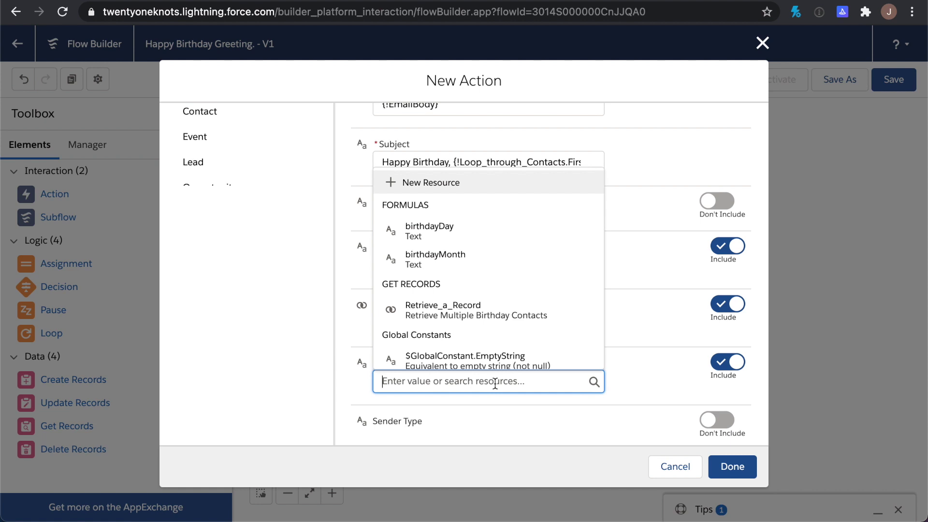
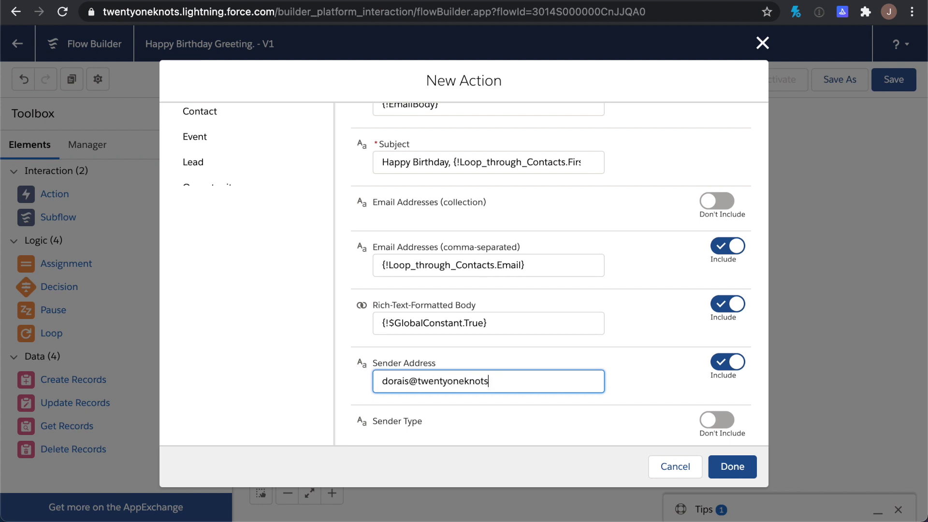
{"action": "left_click", "coordinate": [548, 412]}
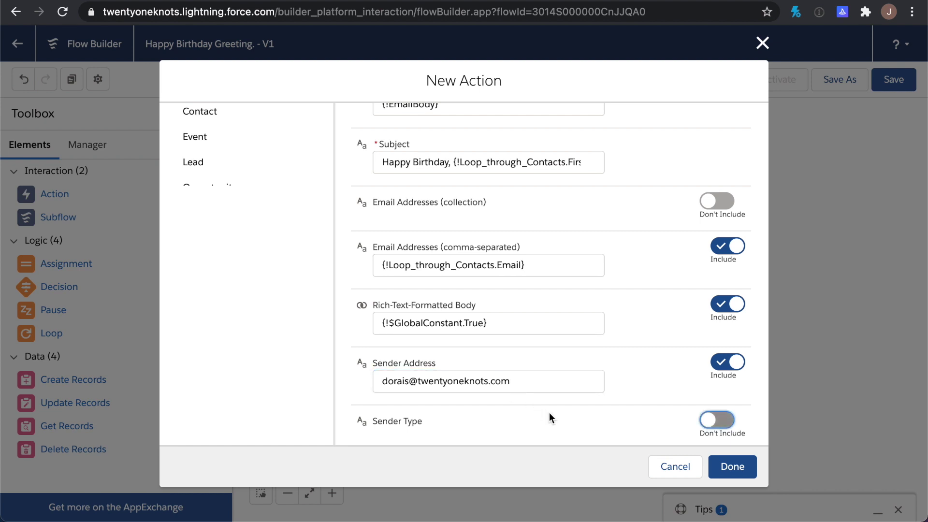
{"action": "scroll", "coordinate": [549, 413], "scroll_direction": "up", "scroll_amount": 5}
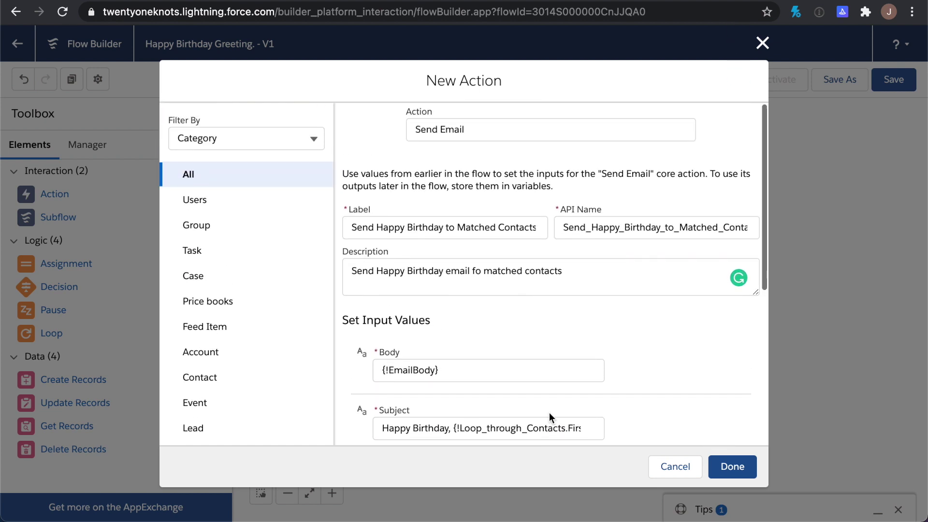
{"action": "left_click", "coordinate": [746, 468]}
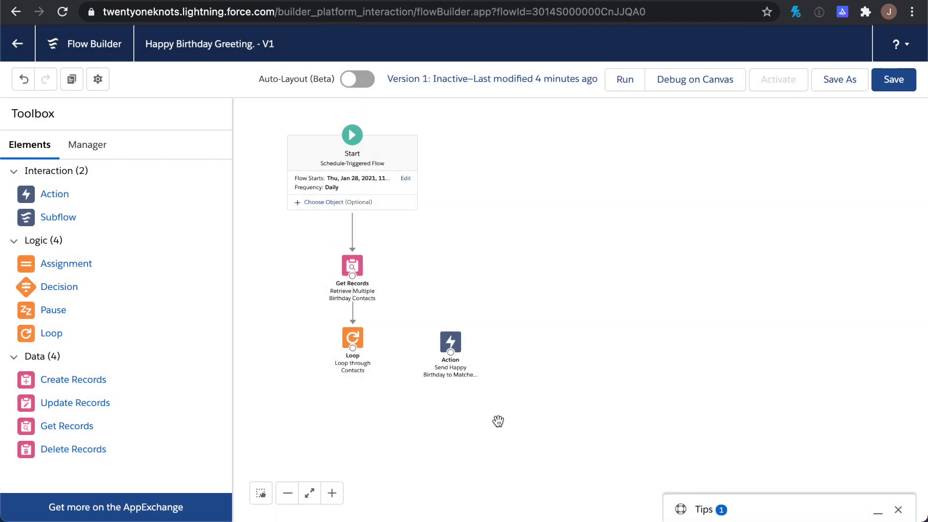
Connect the Loop to the birthday email action using 'For each item'
{"action": "left_click", "coordinate": [453, 347]}
{"action": "left_click_drag", "start_coordinate": [454, 348], "coordinate": [451, 349]}
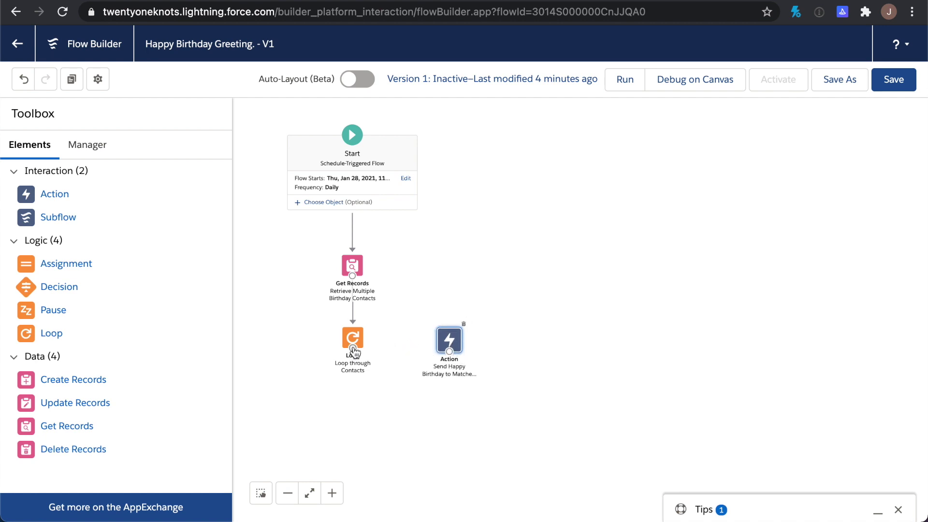
{"action": "left_click_drag", "start_coordinate": [353, 348], "coordinate": [450, 350]}
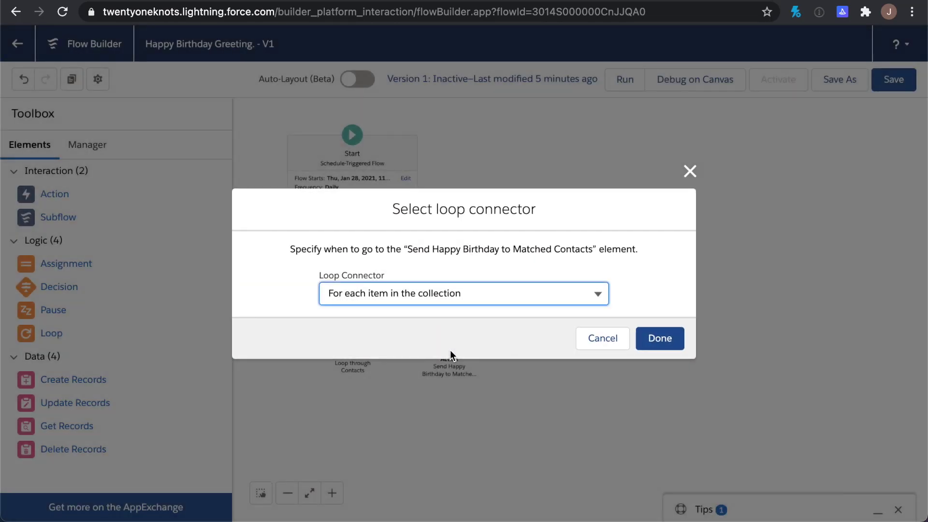
{"action": "left_click", "coordinate": [457, 292]}
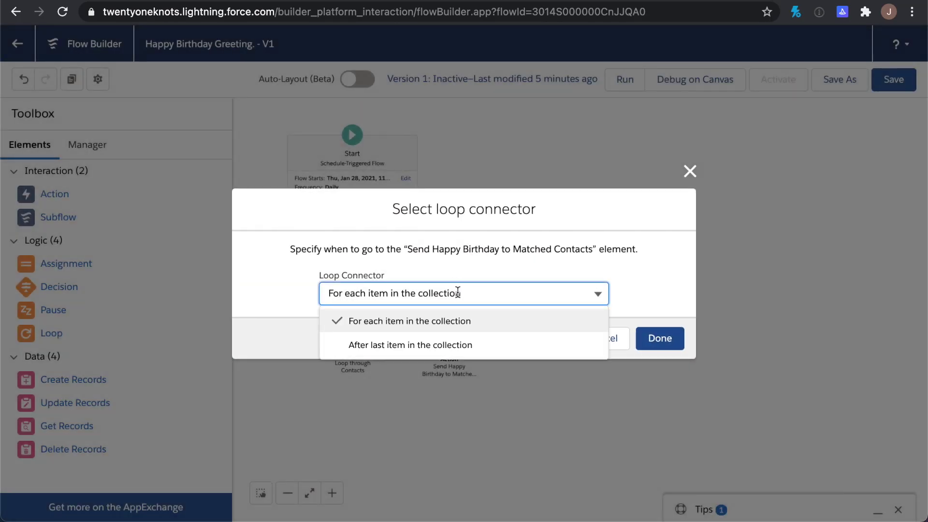
{"action": "left_click", "coordinate": [410, 324]}
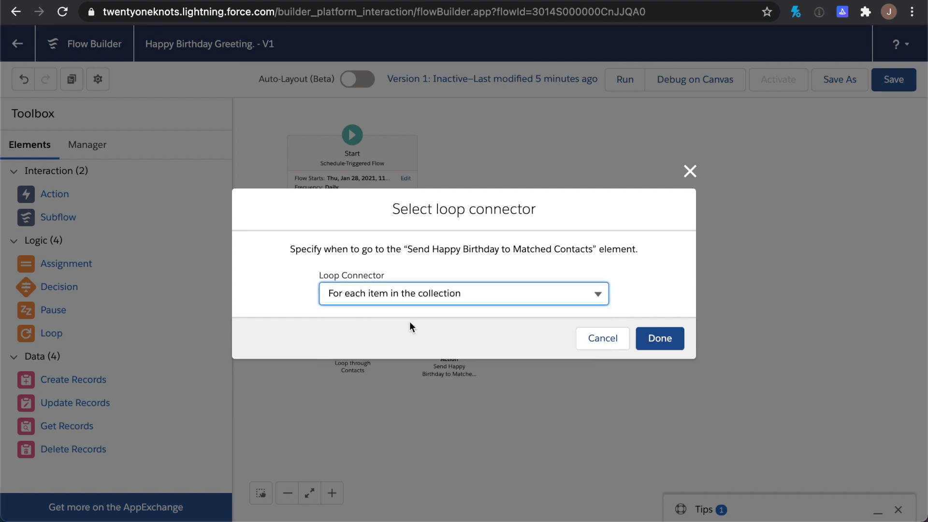
{"action": "left_click", "coordinate": [665, 340]}
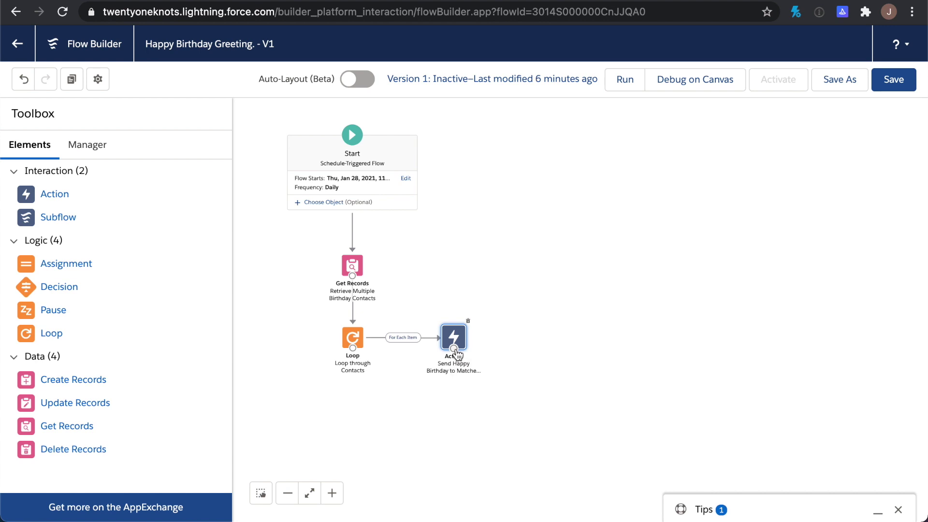
Connect the email action back to the Loop and save the flow
{"action": "left_click_drag", "start_coordinate": [454, 348], "coordinate": [353, 351]}
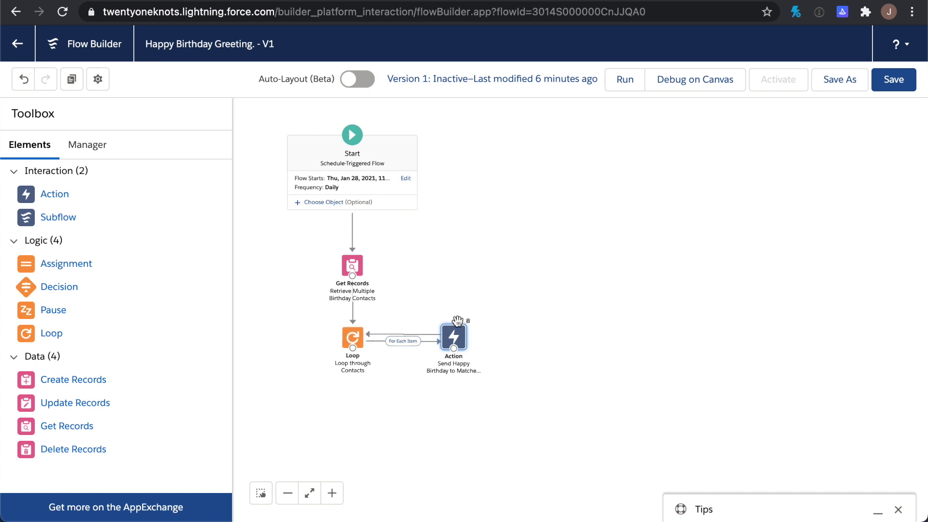
{"action": "left_click", "coordinate": [456, 337]}
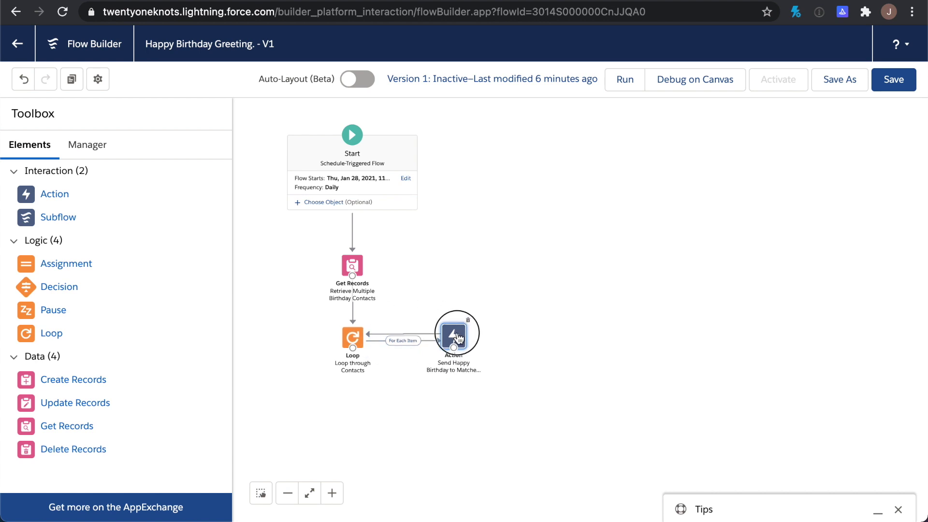
{"action": "left_click", "coordinate": [549, 351]}
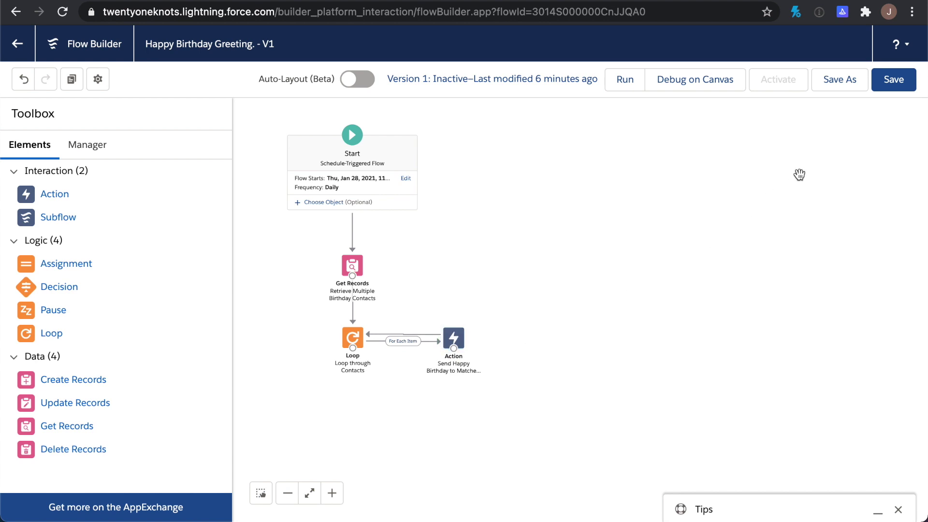
{"action": "left_click", "coordinate": [894, 80]}
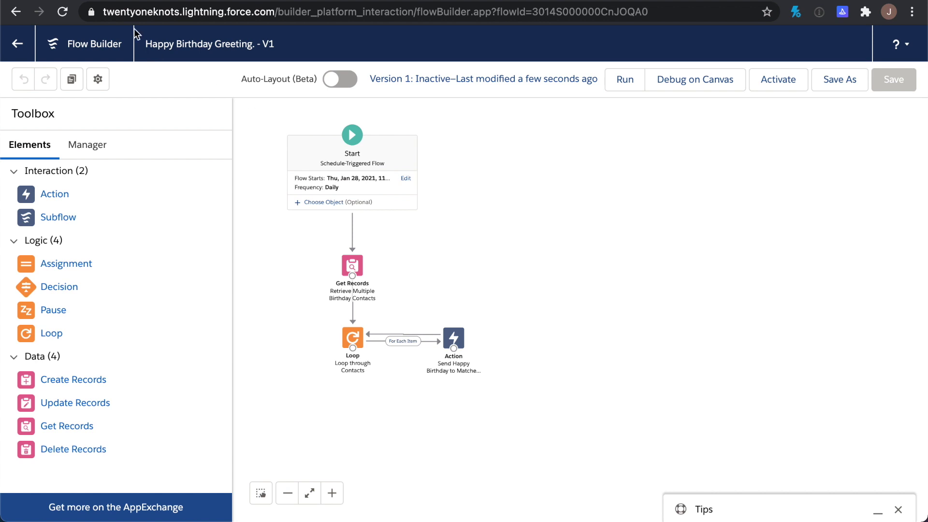
{"action": "left_click", "coordinate": [140, 1]}
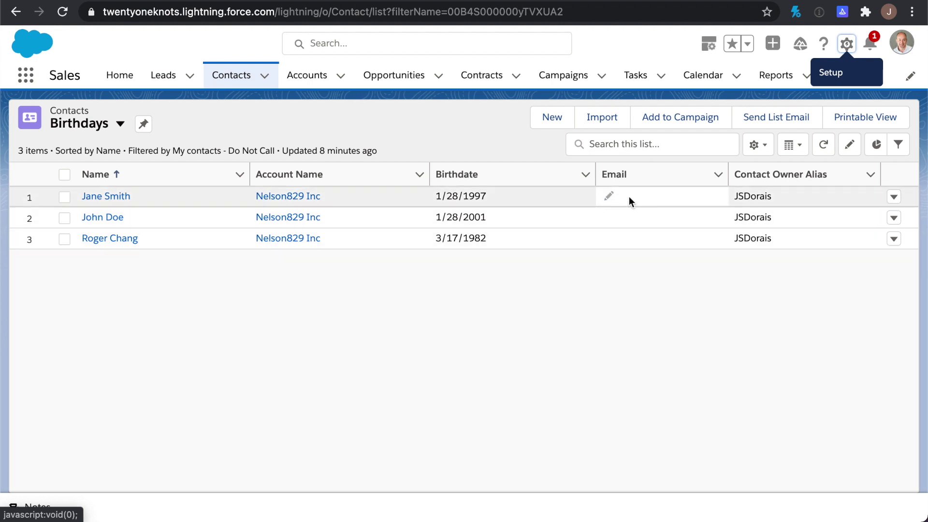
Add an email address to the first birthday contact's record and save it
{"action": "left_click", "coordinate": [99, 199]}
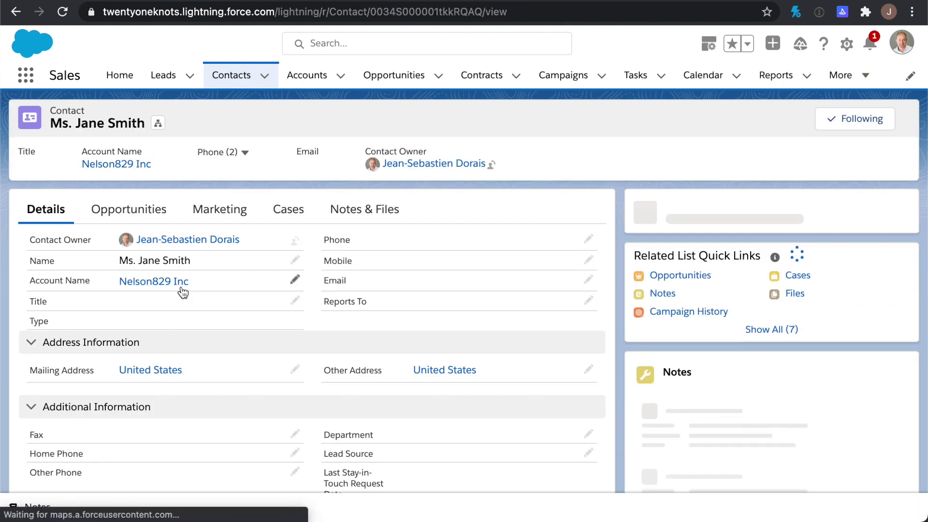
{"action": "mouse_move", "coordinate": [182, 292]}
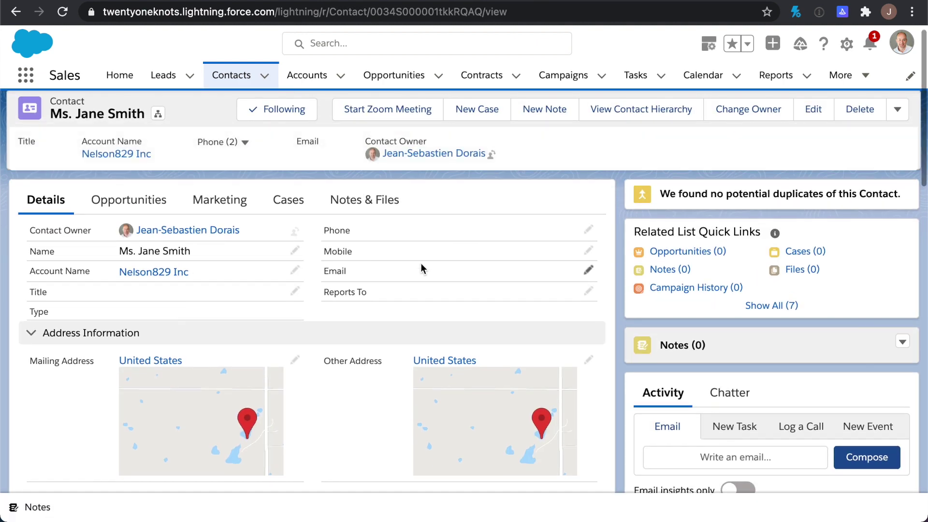
{"action": "double_click", "coordinate": [420, 263]}
{"action": "key", "text": "ctrl+a"}
{"action": "key", "text": "super+c"}
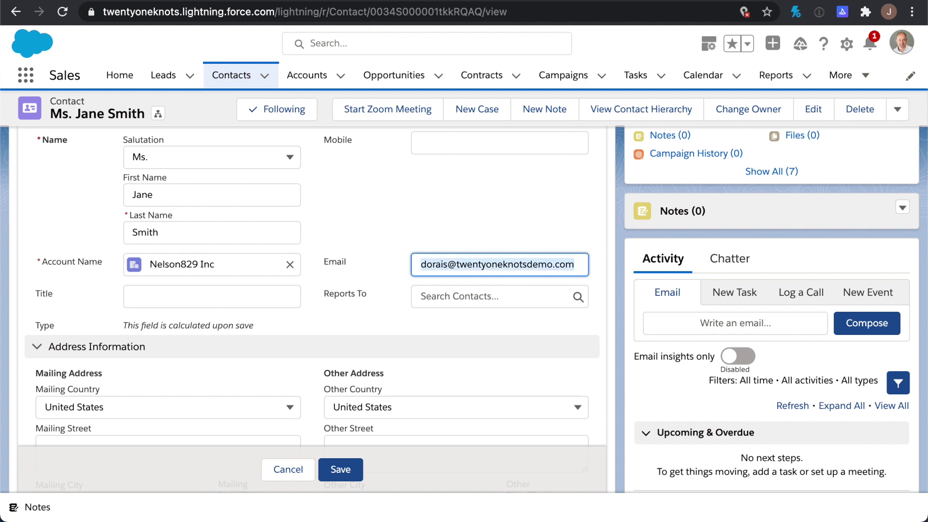
{"action": "left_click", "coordinate": [341, 468]}
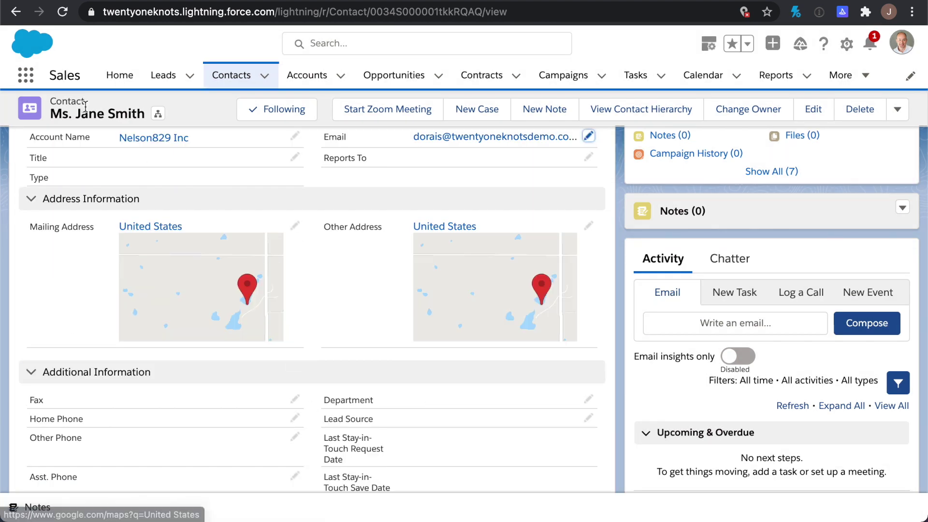
{"action": "left_click", "coordinate": [16, 12]}
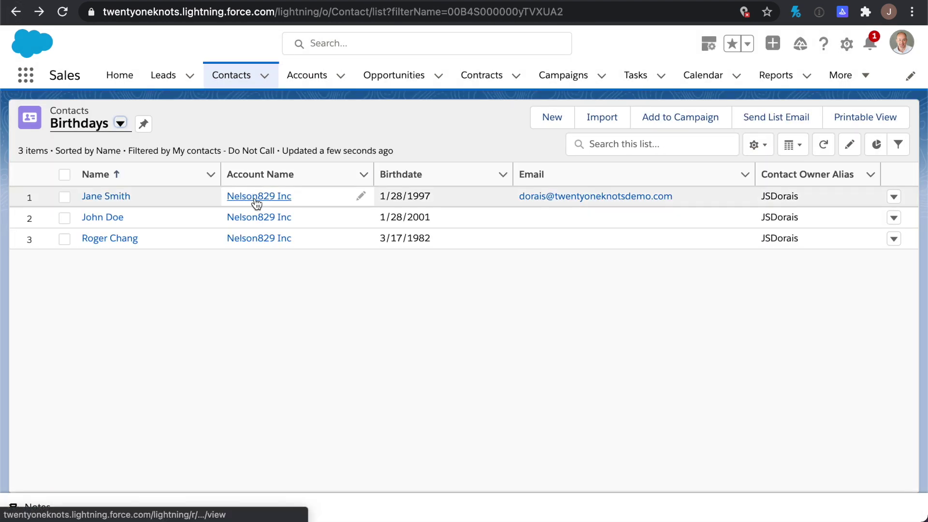
Paste the same email address into the second contact's Email field and save
{"action": "left_click", "coordinate": [102, 216]}
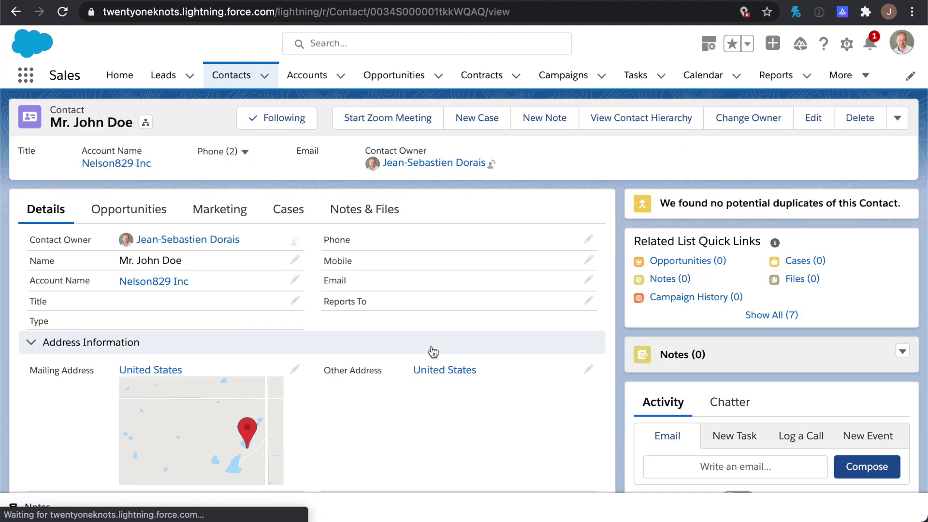
{"action": "double_click", "coordinate": [401, 283]}
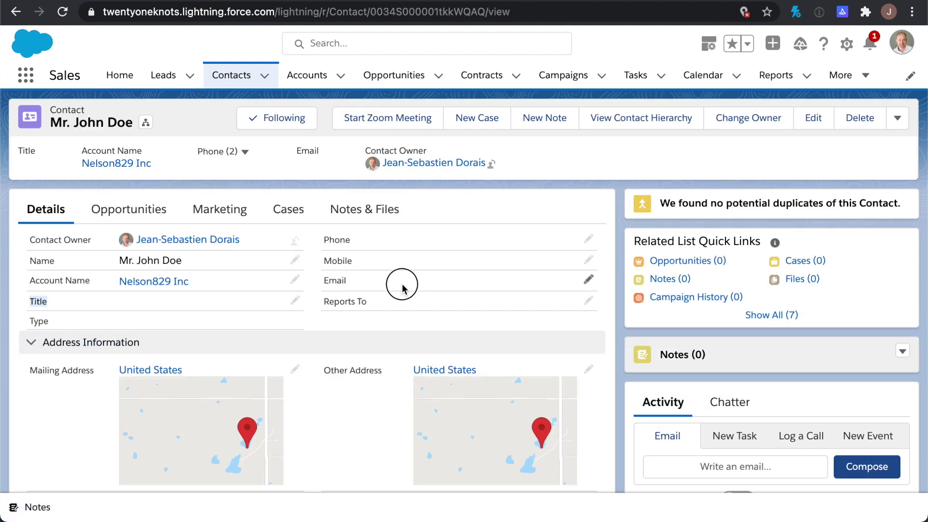
{"action": "key", "text": "super+v"}
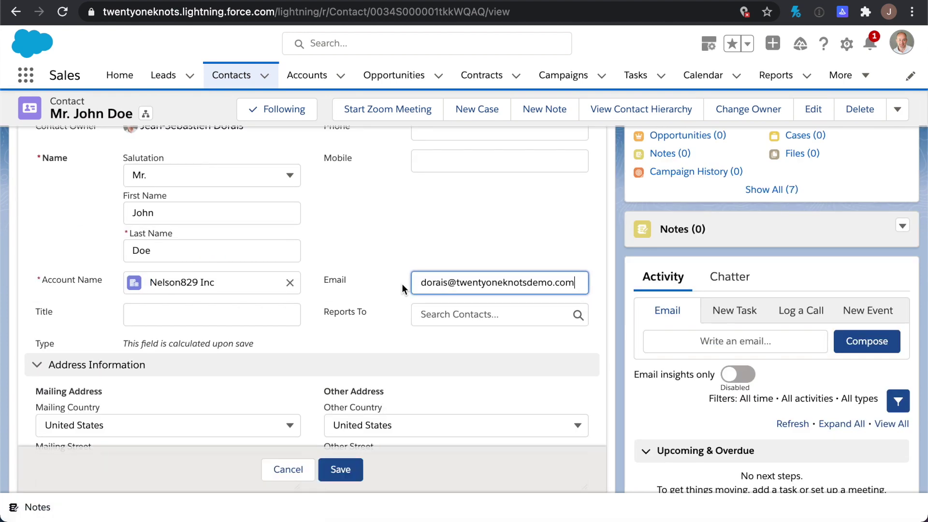
{"action": "left_click", "coordinate": [345, 467]}
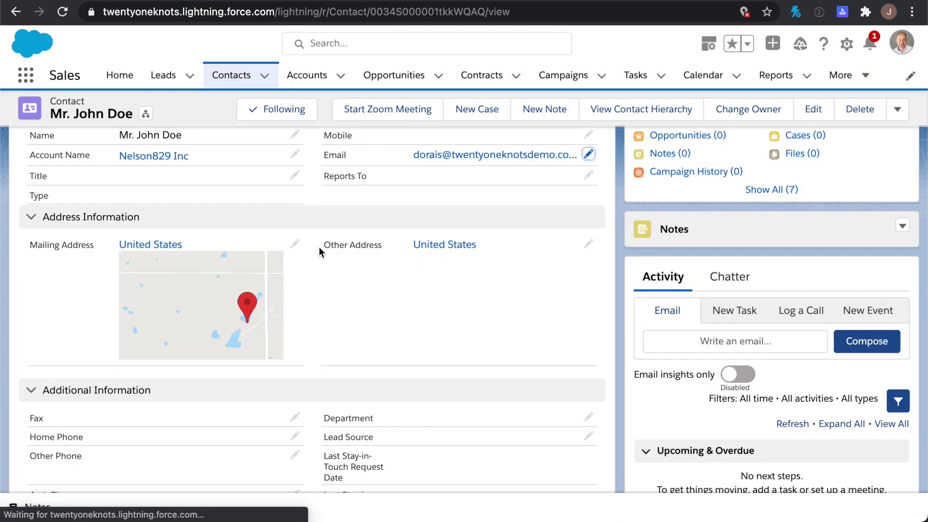
{"action": "left_click", "coordinate": [15, 12]}
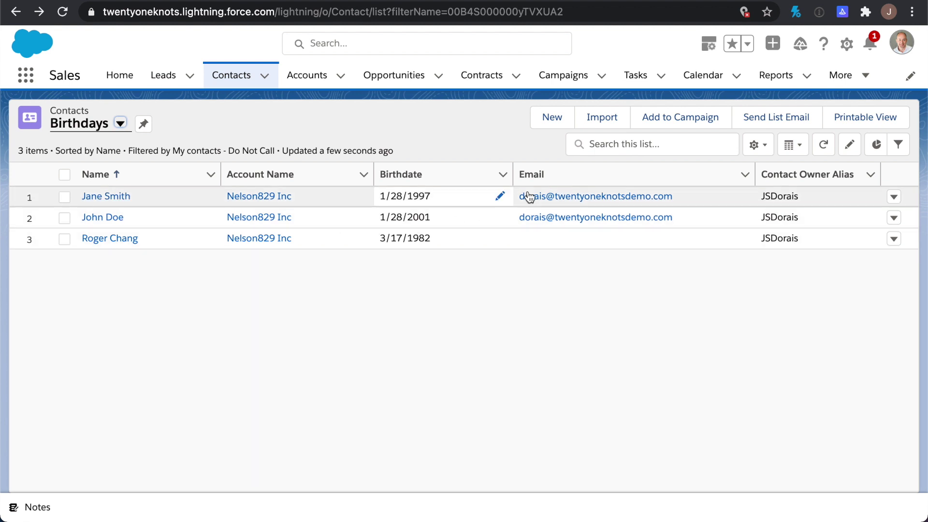
Paste the email address into the third Birthdays row's empty Email cell and save
{"action": "double_click", "coordinate": [569, 236]}
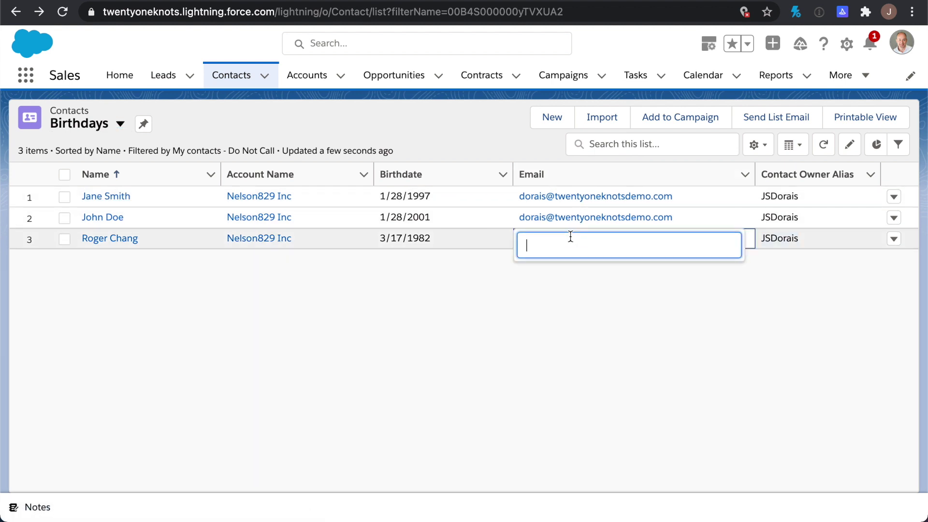
{"action": "key", "text": "ctrl+v"}
{"action": "key", "text": "Return"}
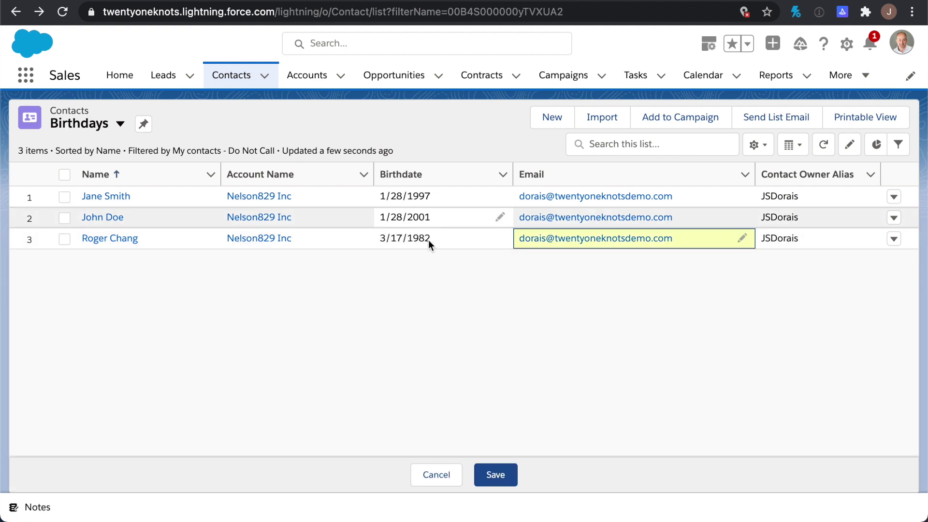
{"action": "left_click", "coordinate": [495, 475]}
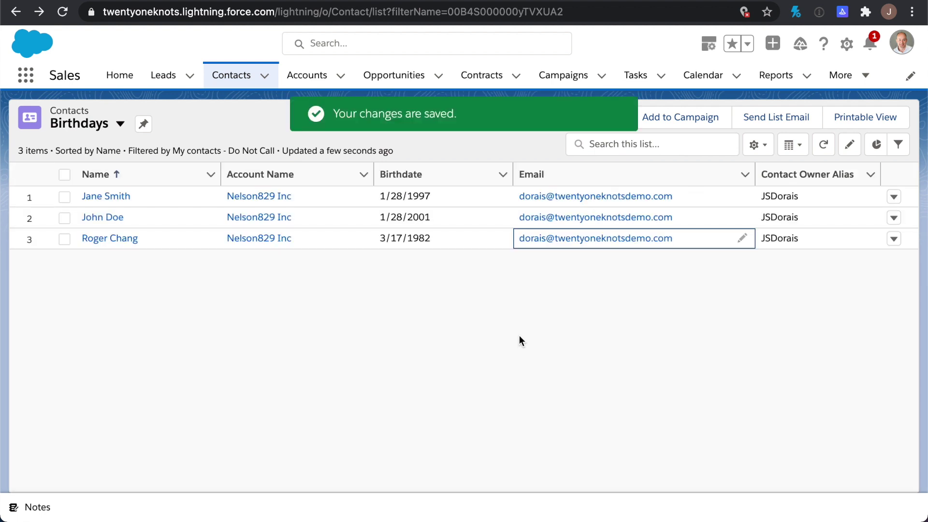
{"action": "left_click", "coordinate": [514, 2]}
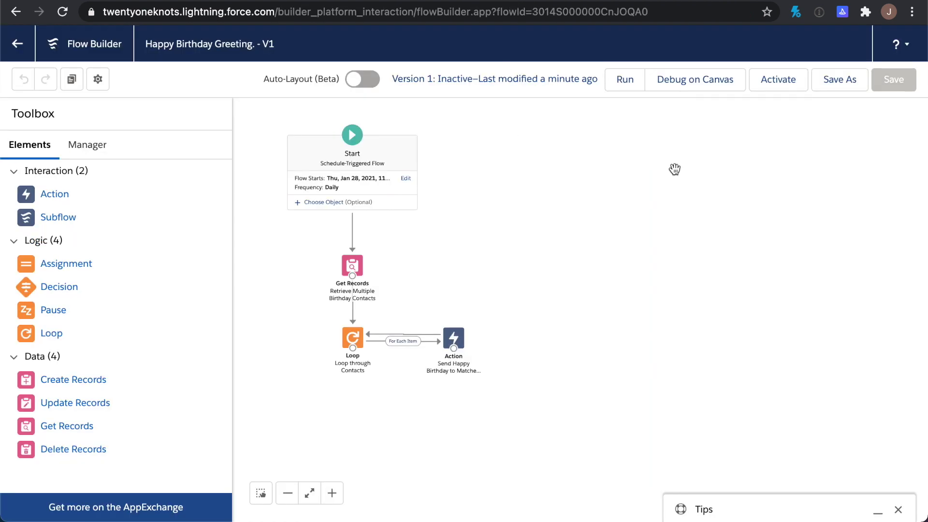
Run a debug of the flow with default options and review the Debug Details
{"action": "left_click", "coordinate": [701, 84]}
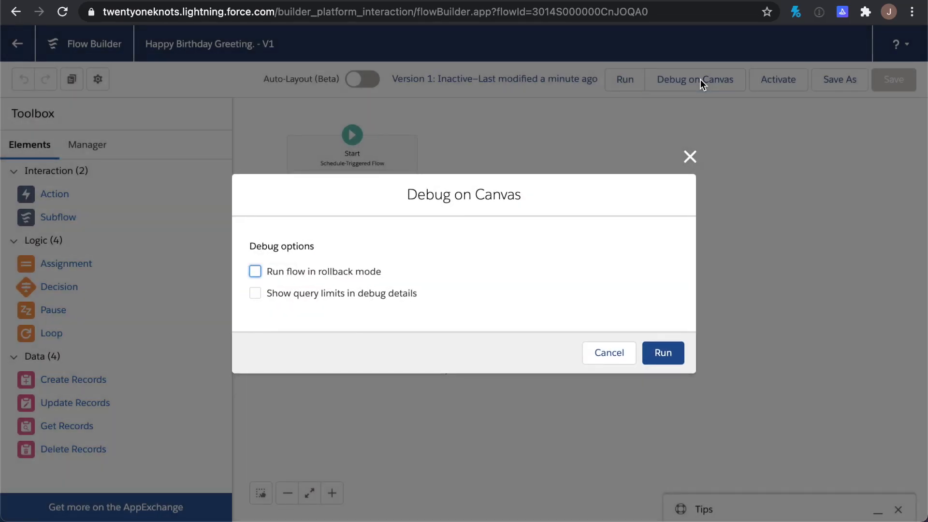
{"action": "left_click", "coordinate": [671, 354]}
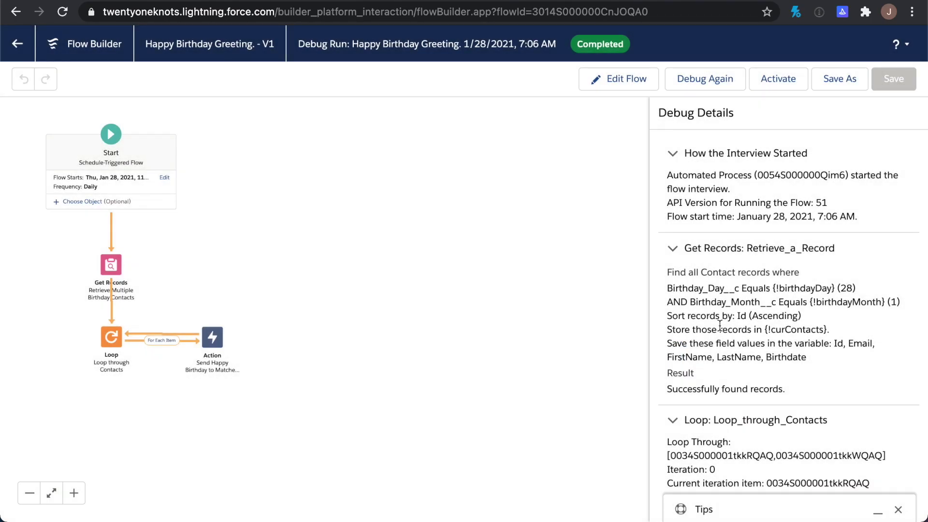
{"action": "scroll", "coordinate": [761, 265], "scroll_direction": "down", "scroll_amount": 5}
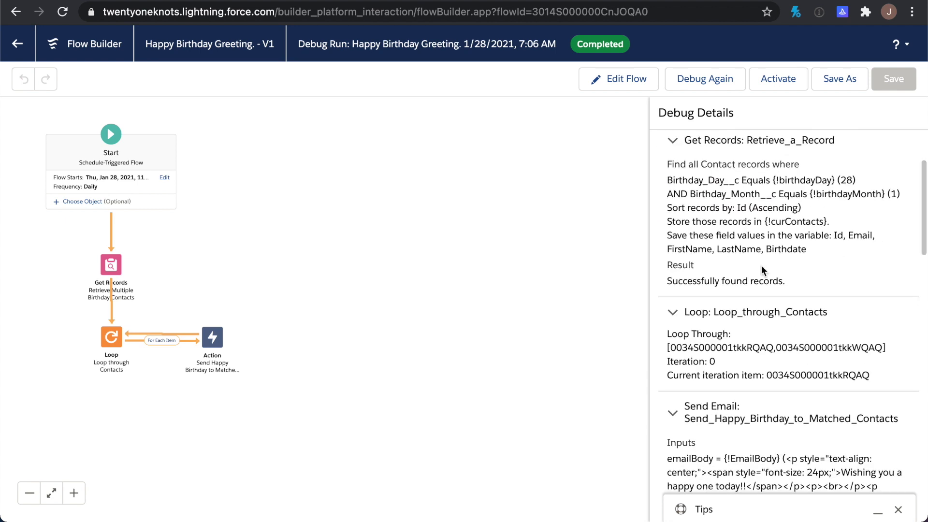
{"action": "scroll", "coordinate": [761, 265], "scroll_direction": "down", "scroll_amount": 1}
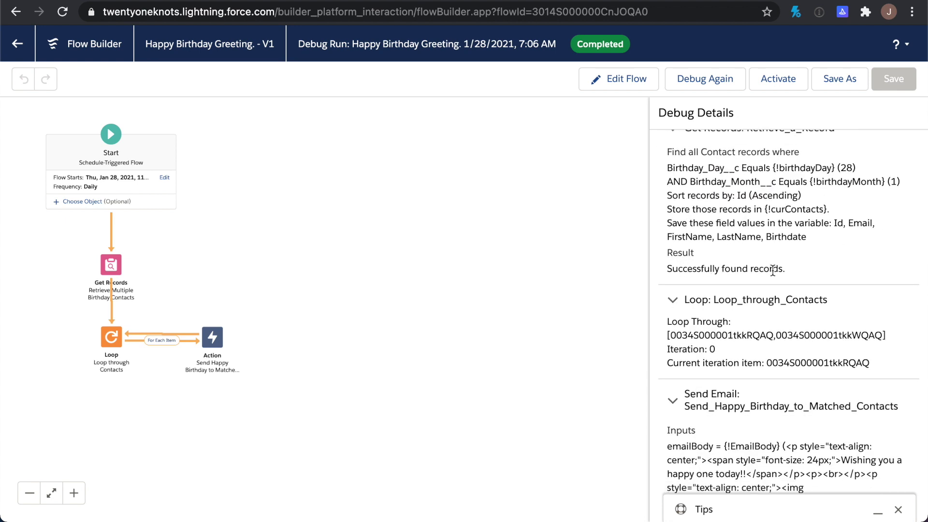
{"action": "scroll", "coordinate": [771, 269], "scroll_direction": "down", "scroll_amount": 6}
{"action": "scroll", "coordinate": [774, 273], "scroll_direction": "down", "scroll_amount": 15}
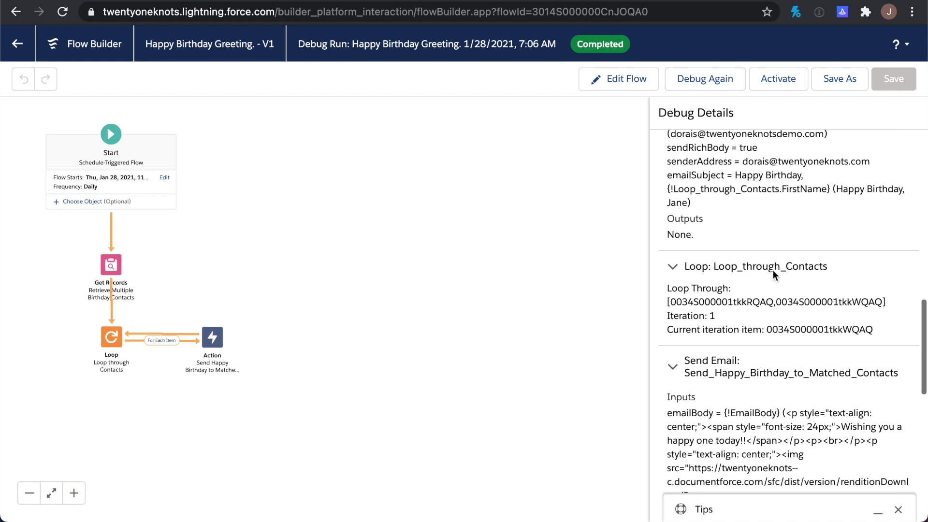
{"action": "scroll", "coordinate": [773, 271], "scroll_direction": "down", "scroll_amount": 15}
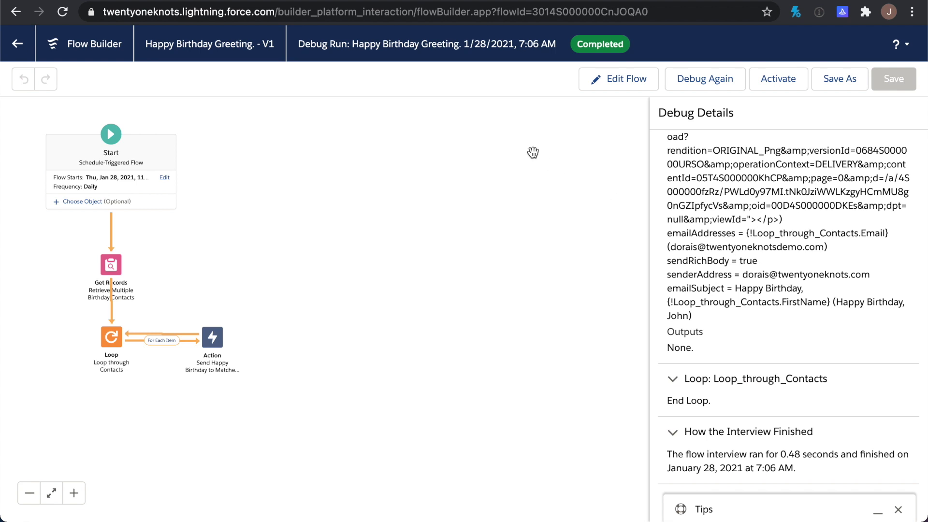
{"action": "key", "text": "ctrl+Tab"}
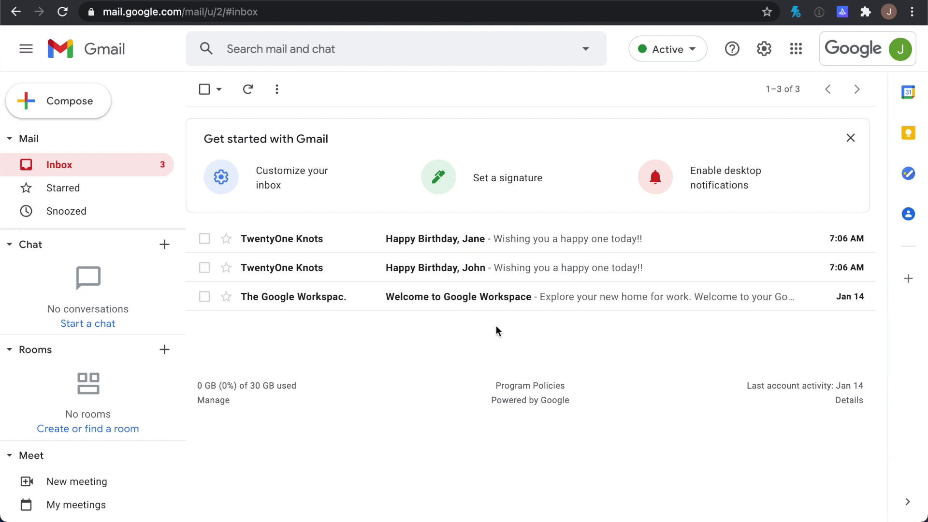
Open and read both Happy Birthday emails in the Gmail inbox
{"action": "left_click", "coordinate": [306, 273]}
{"action": "scroll", "coordinate": [305, 272], "scroll_direction": "down", "scroll_amount": 1}
{"action": "scroll", "coordinate": [305, 272], "scroll_direction": "up", "scroll_amount": 1}
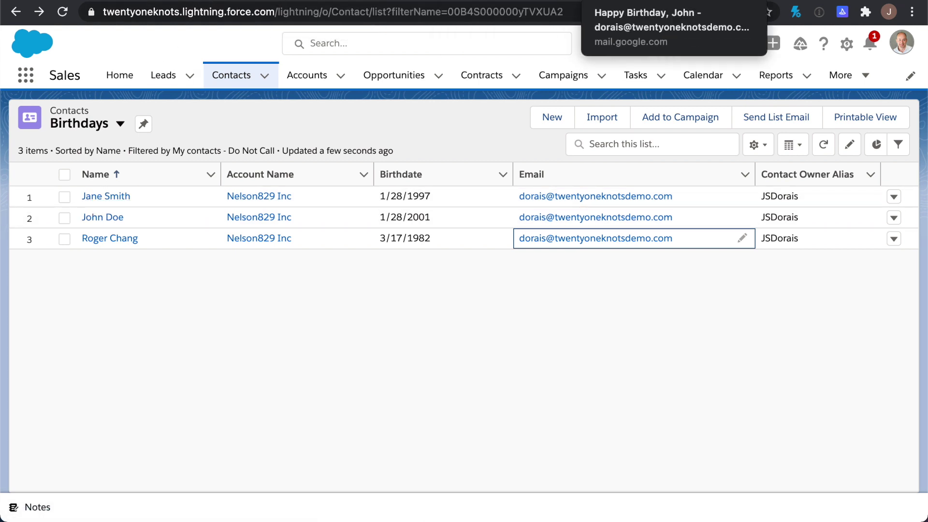
{"action": "left_click", "coordinate": [642, 7]}
{"action": "left_click", "coordinate": [205, 90]}
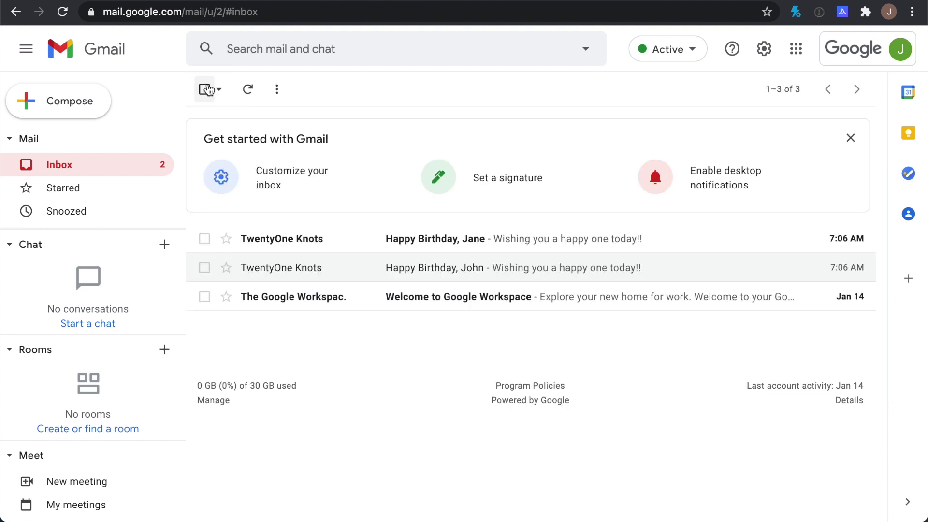
{"action": "left_click", "coordinate": [264, 239]}
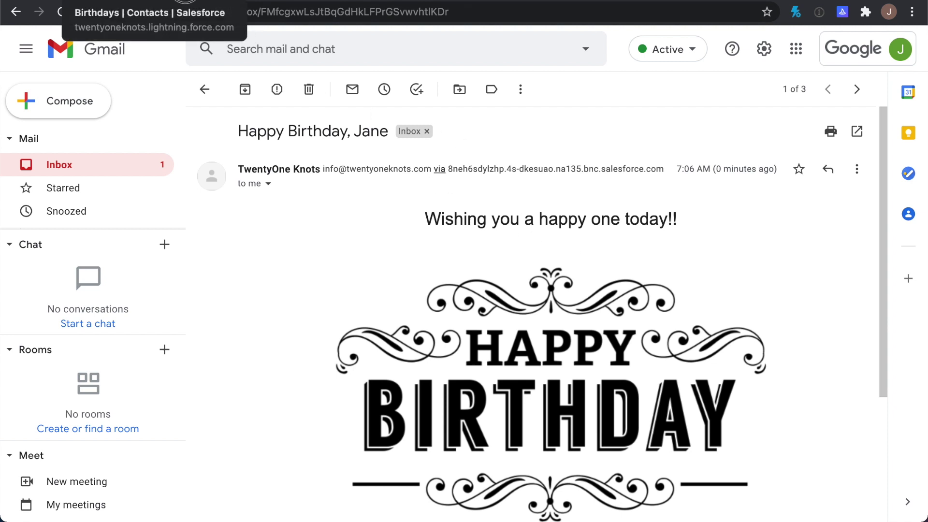
{"action": "left_click", "coordinate": [185, 1]}
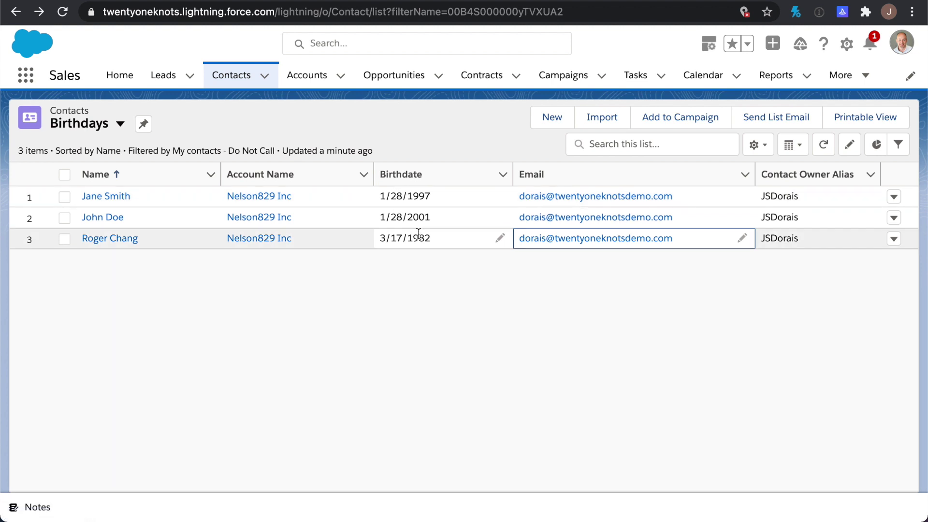
Change the third contact's birthdate from 3/17 to 1/28/1982 and save it
{"action": "left_click", "coordinate": [500, 237]}
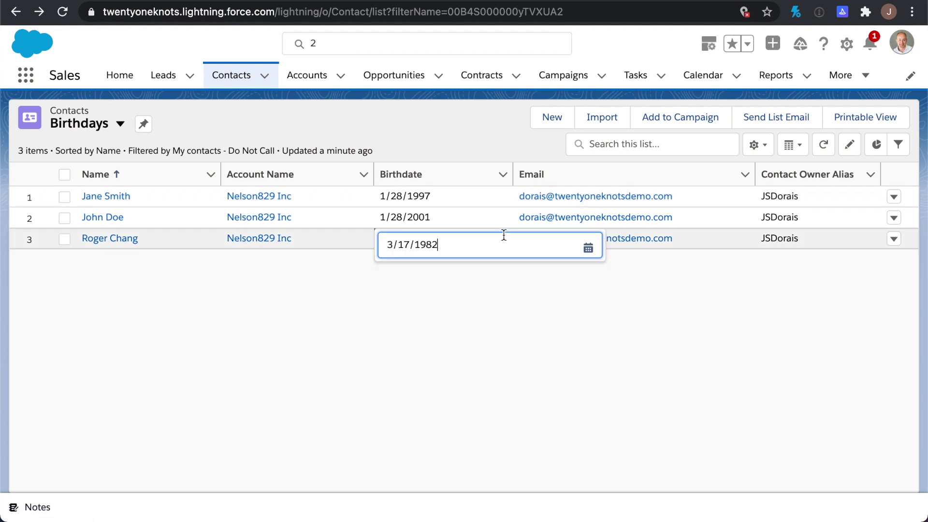
{"action": "left_click_drag", "start_coordinate": [410, 239], "coordinate": [381, 242]}
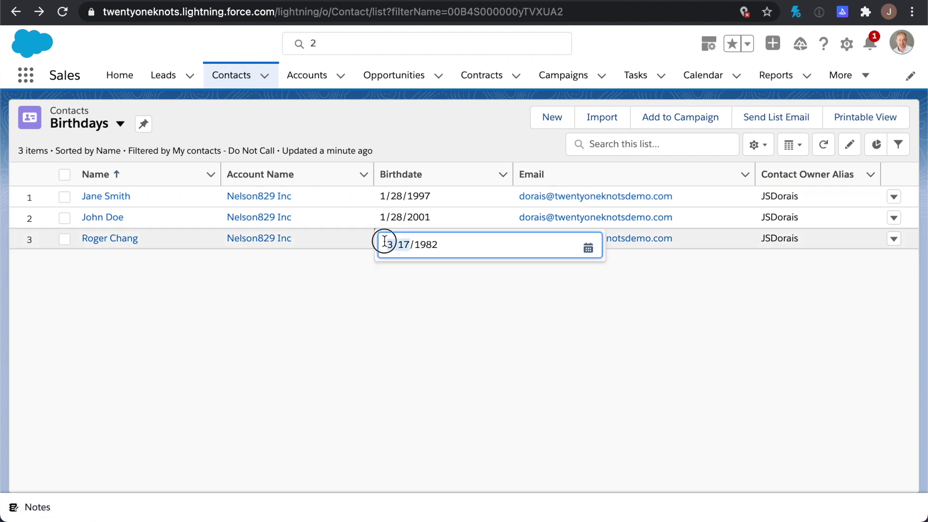
{"action": "type", "text": "1"}
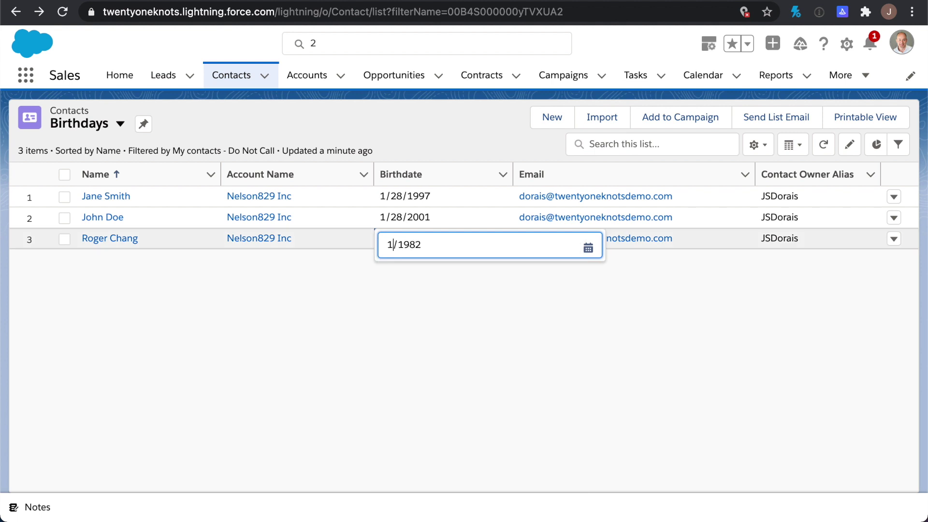
{"action": "type", "text": "/28"}
{"action": "left_click", "coordinate": [558, 287]}
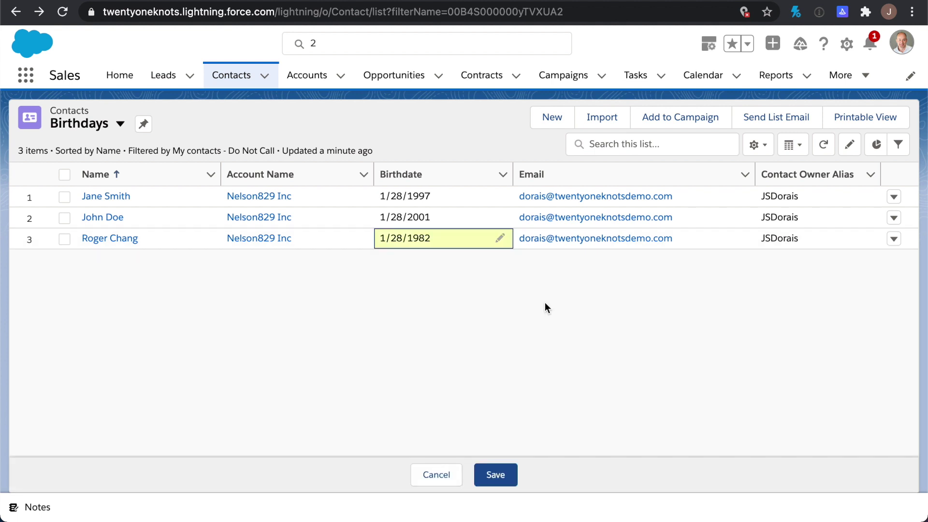
{"action": "left_click", "coordinate": [495, 475]}
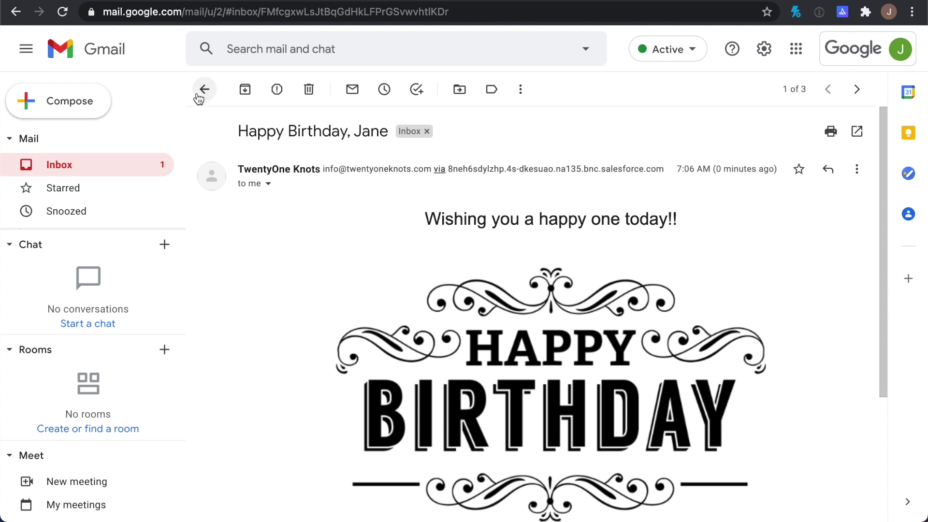
{"action": "left_click", "coordinate": [203, 90]}
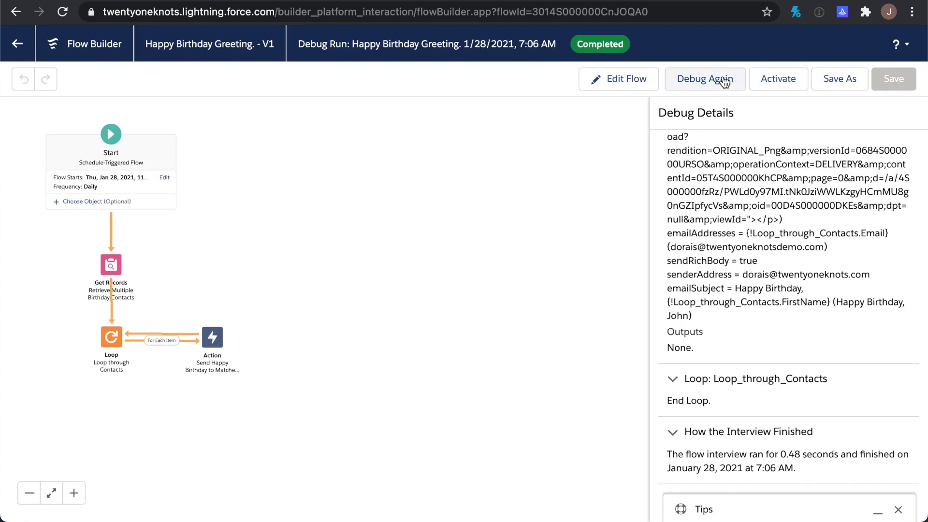
Rerun the flow debug and check Gmail for the third birthday email
{"action": "left_click", "coordinate": [725, 79]}
{"action": "left_click", "coordinate": [670, 355]}
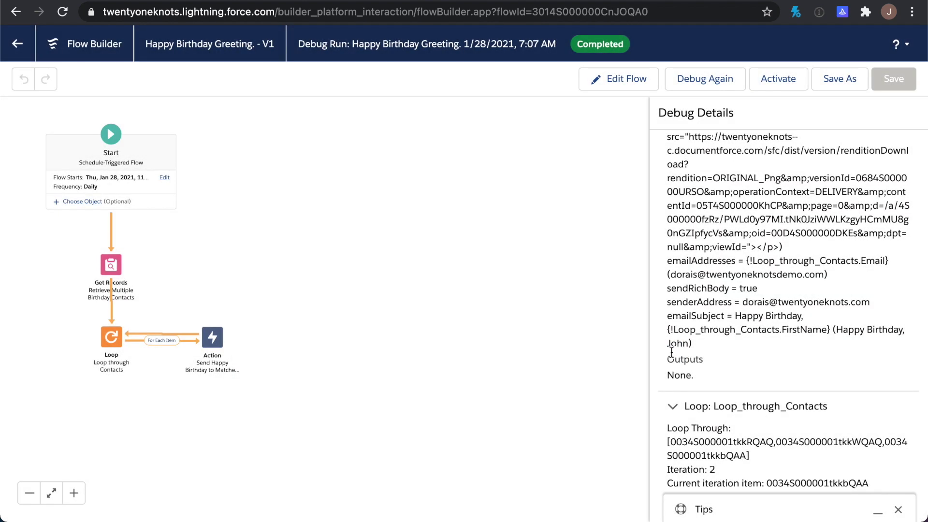
{"action": "left_click", "coordinate": [660, 0]}
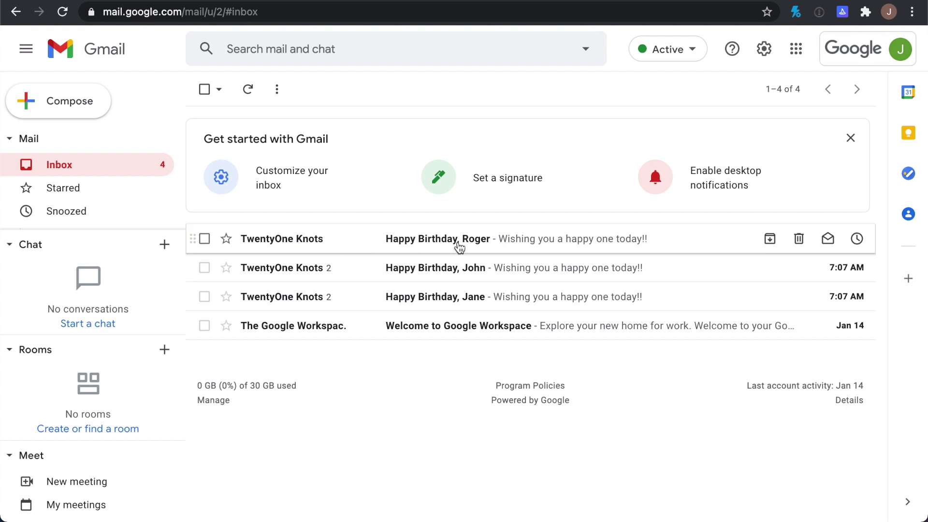
Read the newest Happy Birthday email in Gmail, then activate the Happy Birthday Greeting flow
{"action": "left_click", "coordinate": [311, 240]}
{"action": "scroll", "coordinate": [367, 314], "scroll_direction": "down", "scroll_amount": 3}
{"action": "scroll", "coordinate": [362, 315], "scroll_direction": "up", "scroll_amount": 3}
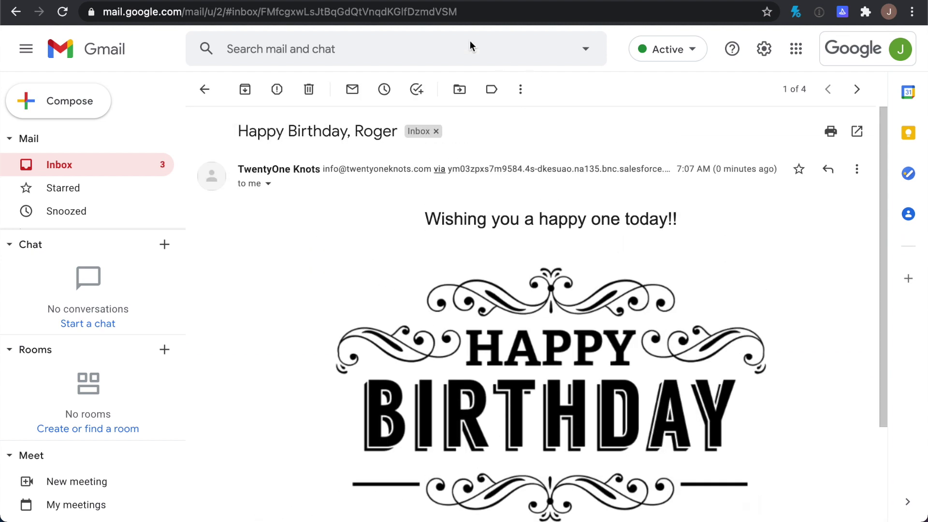
{"action": "key", "text": "ctrl+shift+Tab"}
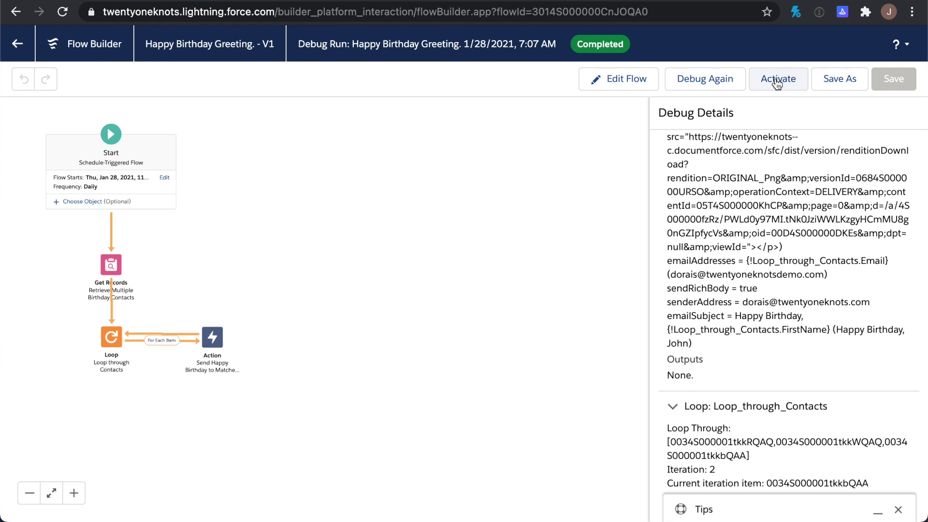
{"action": "left_click", "coordinate": [778, 78]}
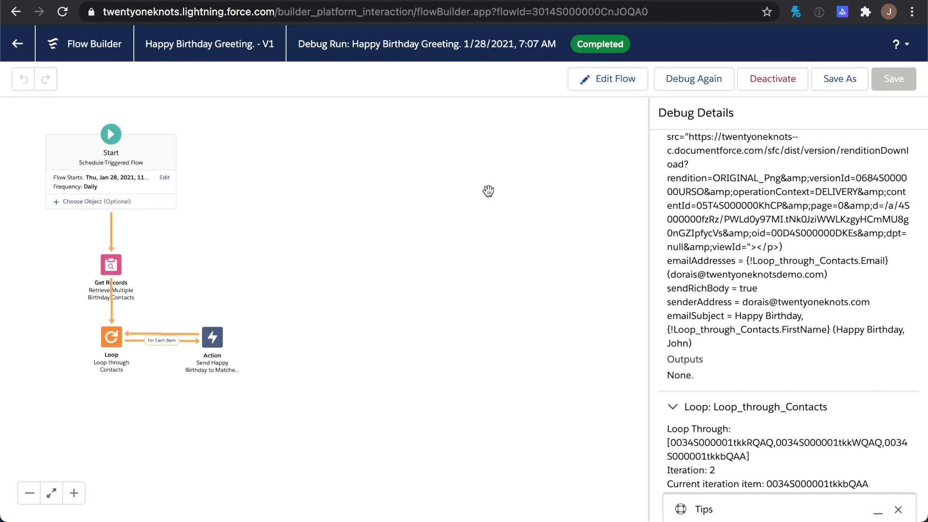